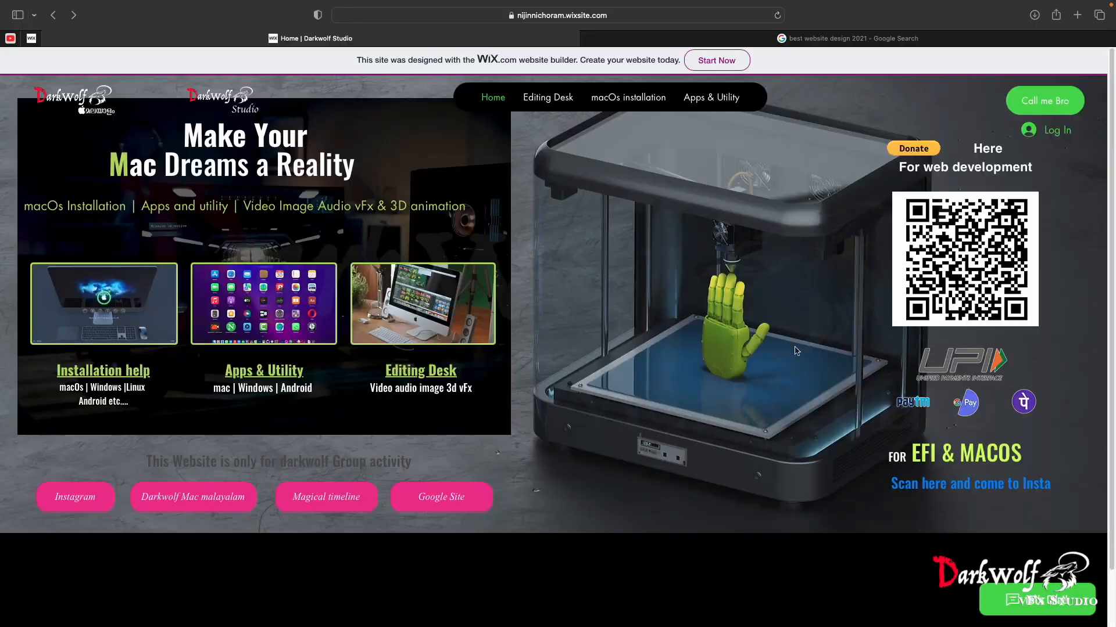
# Open the Autodesk Maya lessons page from the website's Editing Desk section and view the Maya Basic classes.
pyautogui.click(436, 316)
pyautogui.scroll(-2, 437, 319)
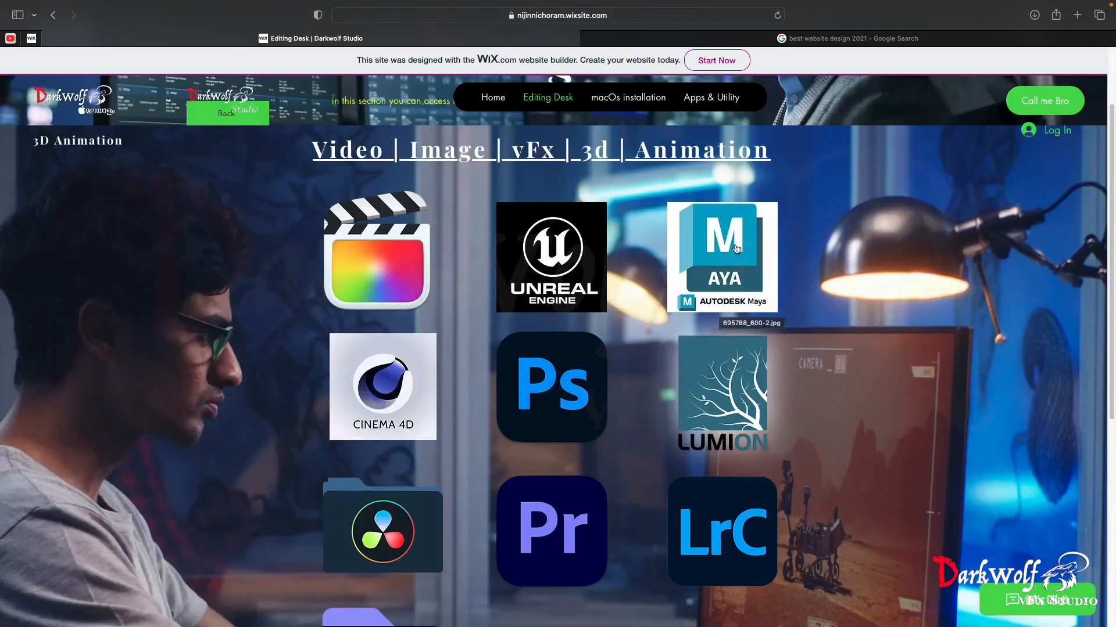
pyautogui.click(734, 267)
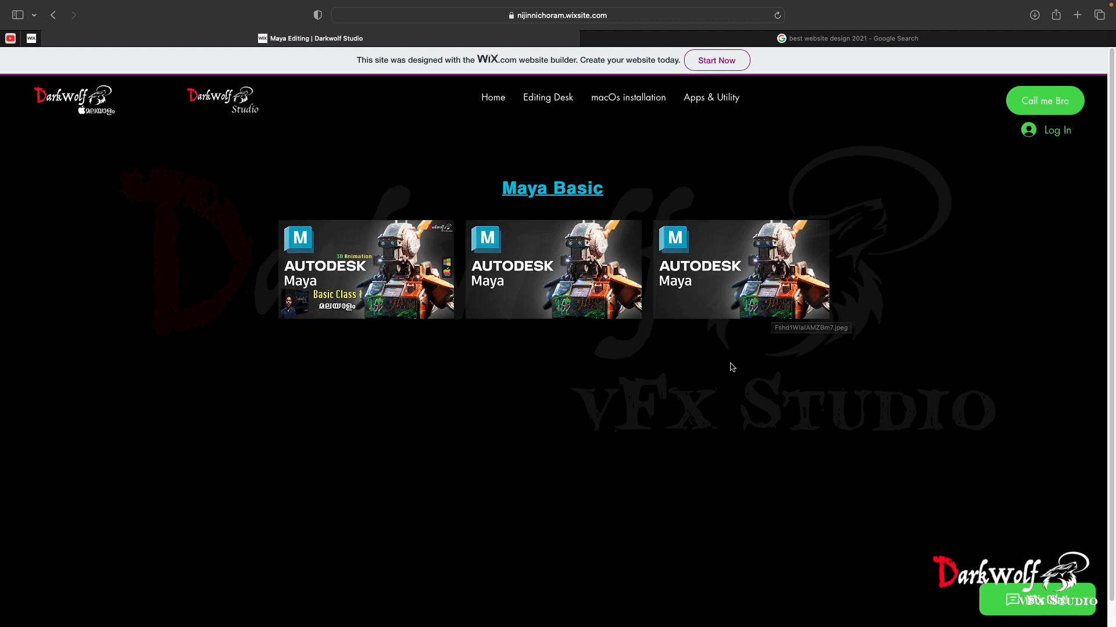
pyautogui.scroll(-1, 731, 377)
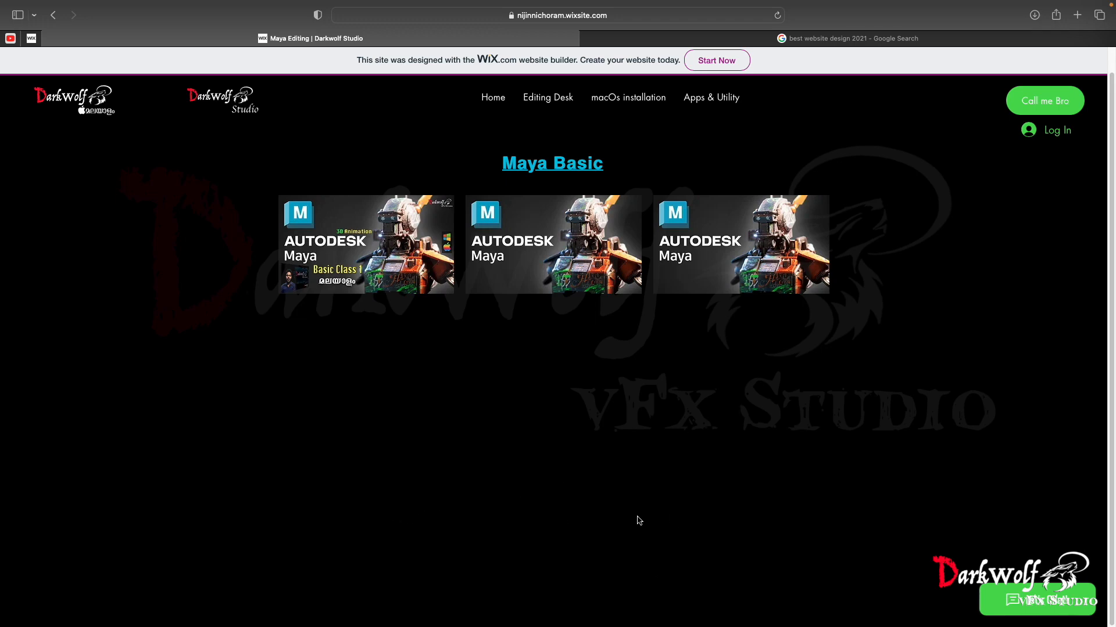
# Switch to Maya, create a polygon cube at the grid's centre and raise it to about 0.494 on Y.
pyautogui.hotkey('ctrl', 'Up')
pyautogui.click(481, 47)
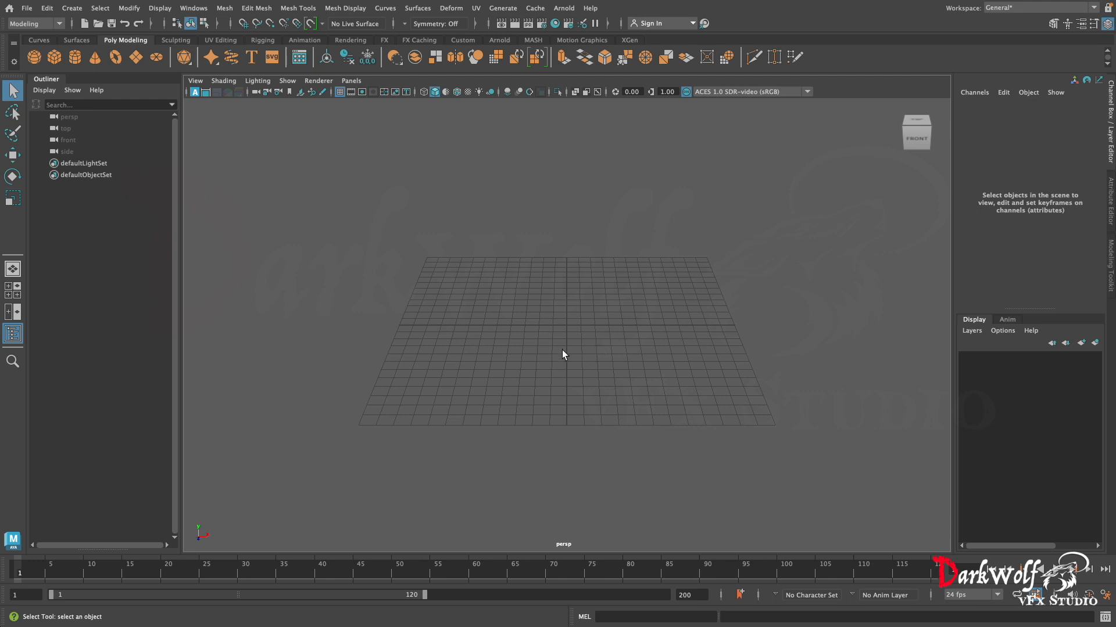
pyautogui.click(51, 58)
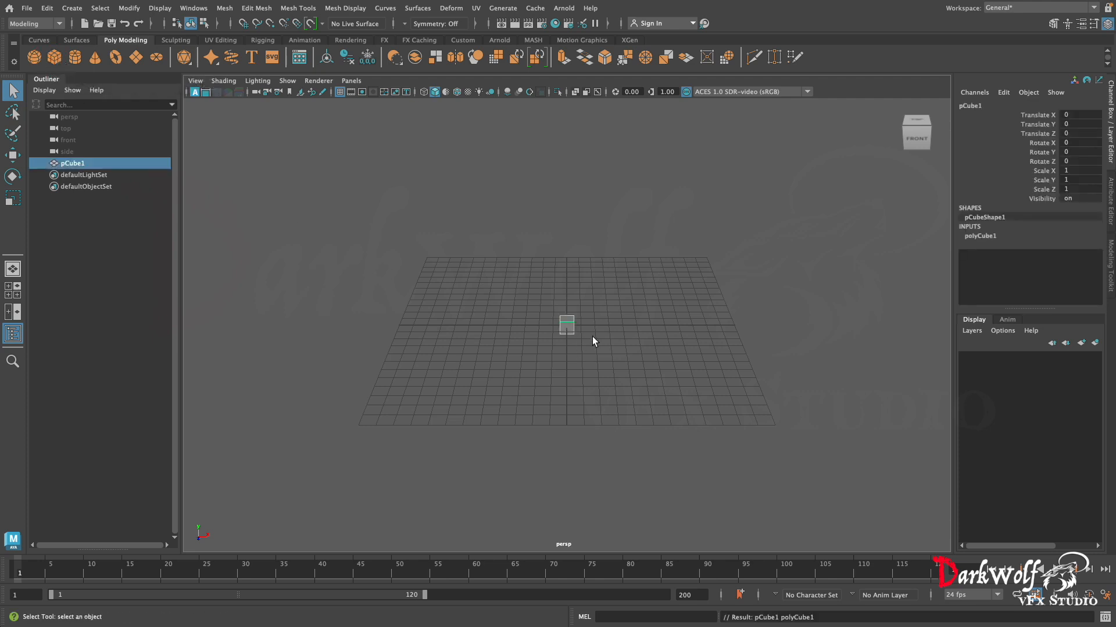
pyautogui.press('f')
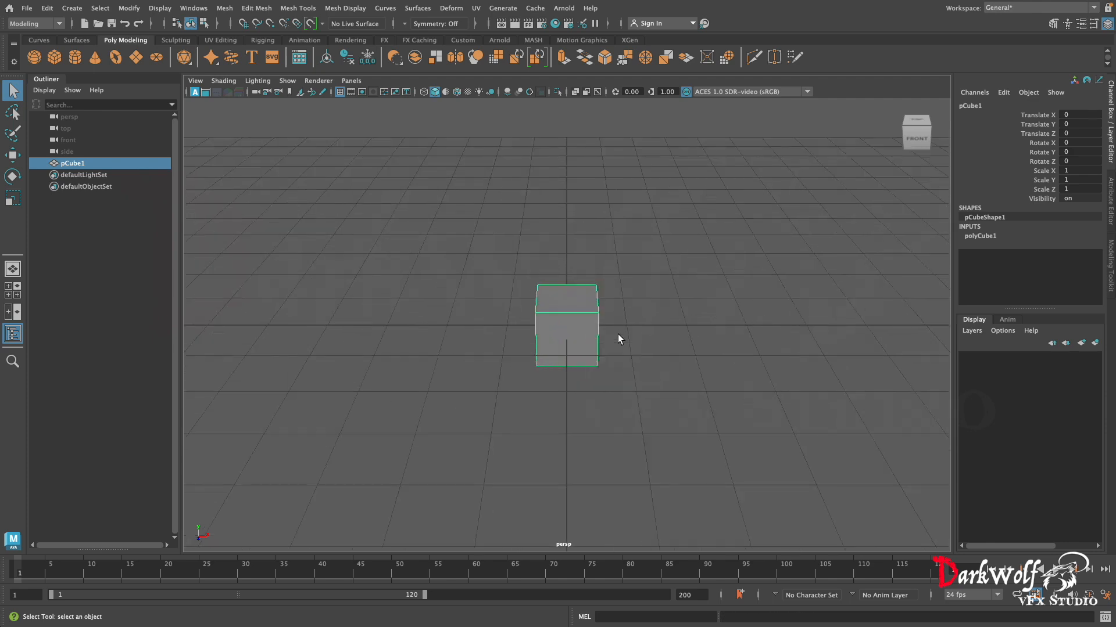
pyautogui.scroll(3, 619, 339)
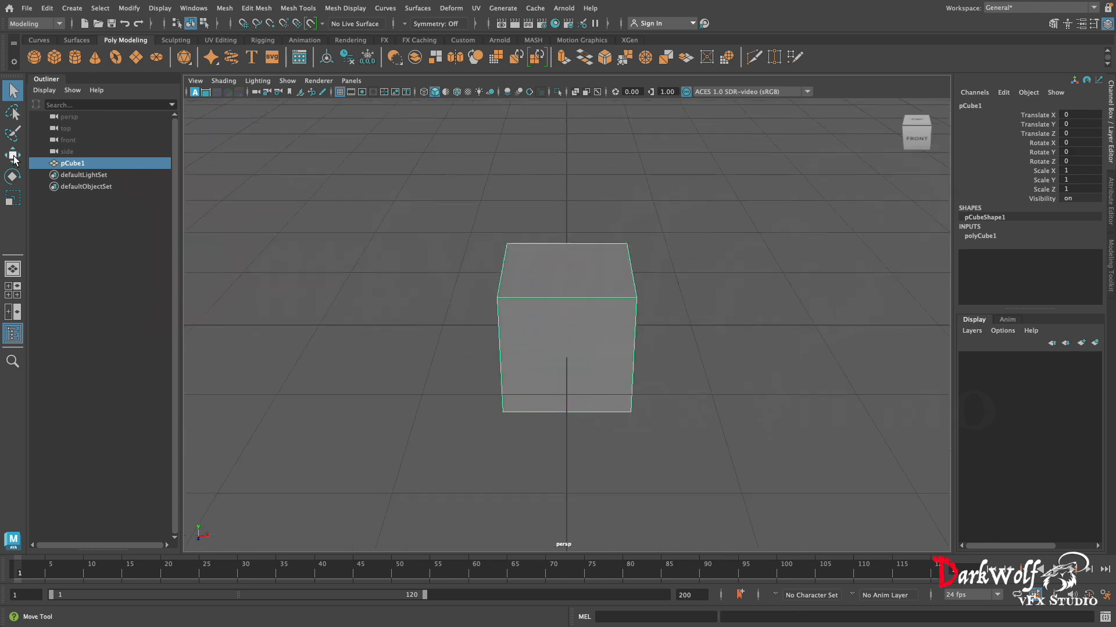
pyautogui.press('w')
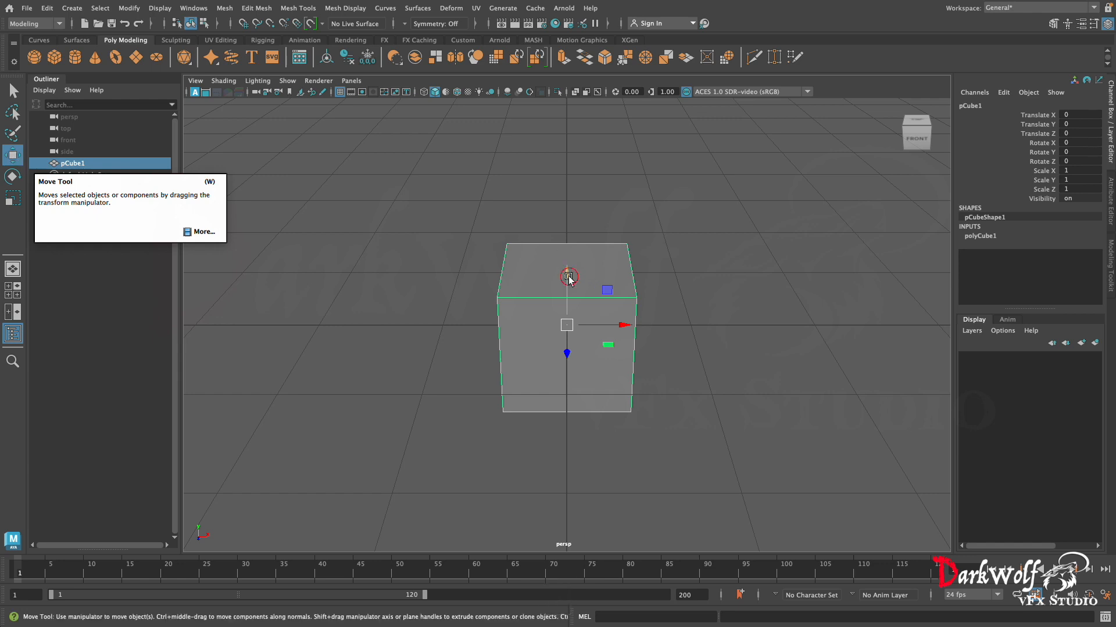
pyautogui.moveTo(569, 278); pyautogui.dragTo(568, 217)
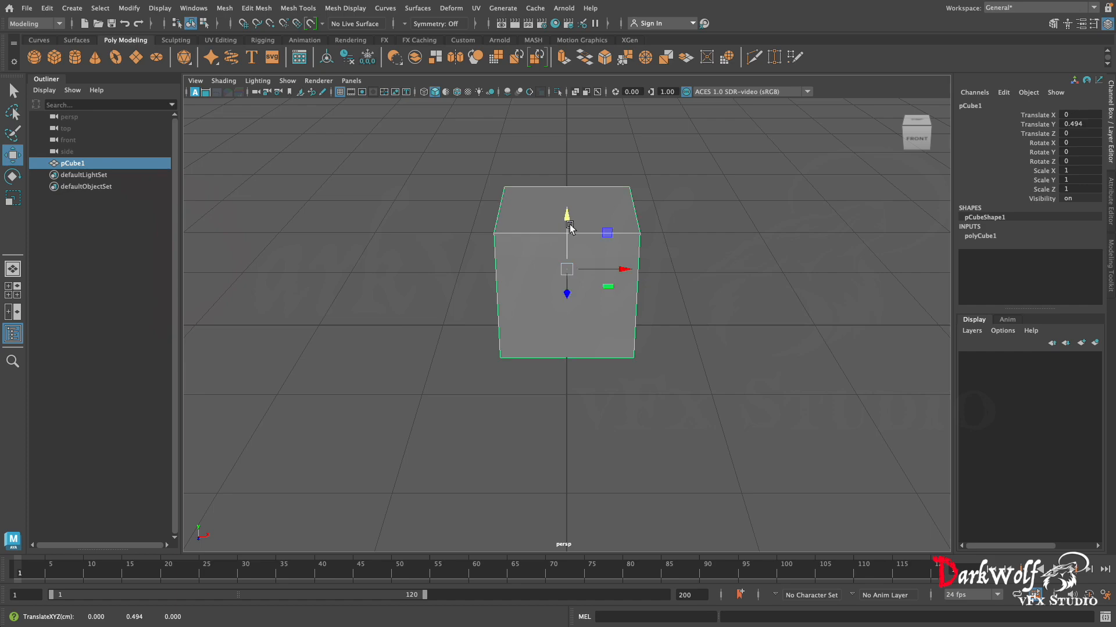
# Scale the cube into a flat rectangular slab, about 2.784 on Z, 0.208 on Y and 1.511 on X.
pyautogui.scroll(-6, 667, 418)
pyautogui.keyDown('alt'); pyautogui.moveTo(580, 407); pyautogui.dragTo(705, 399); pyautogui.keyUp('alt')
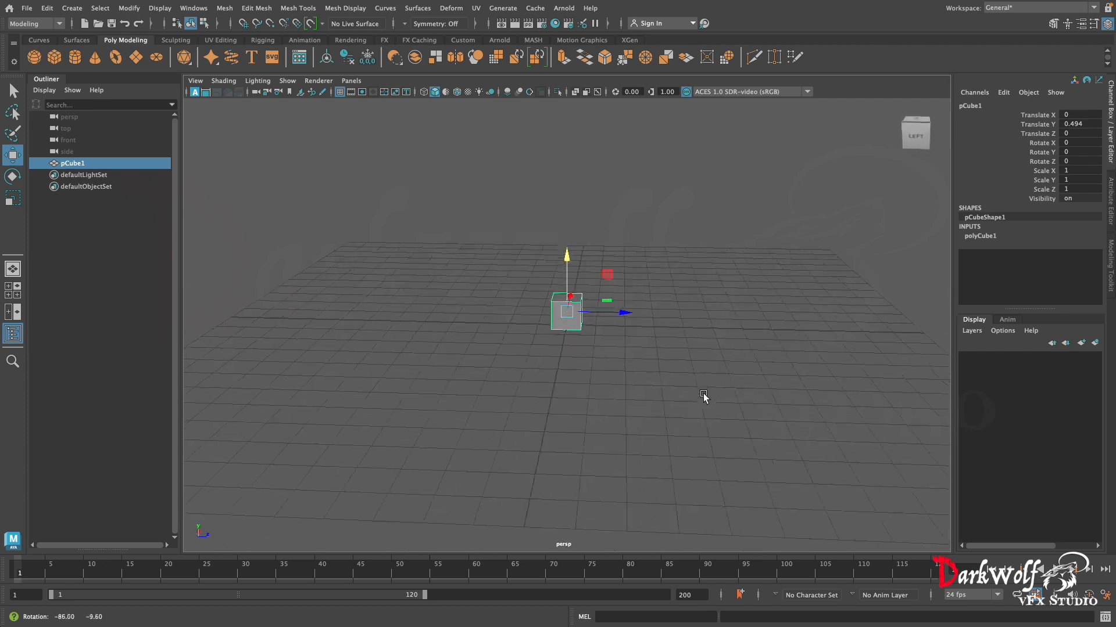
pyautogui.scroll(5, 575, 332)
pyautogui.scroll(3, 577, 329)
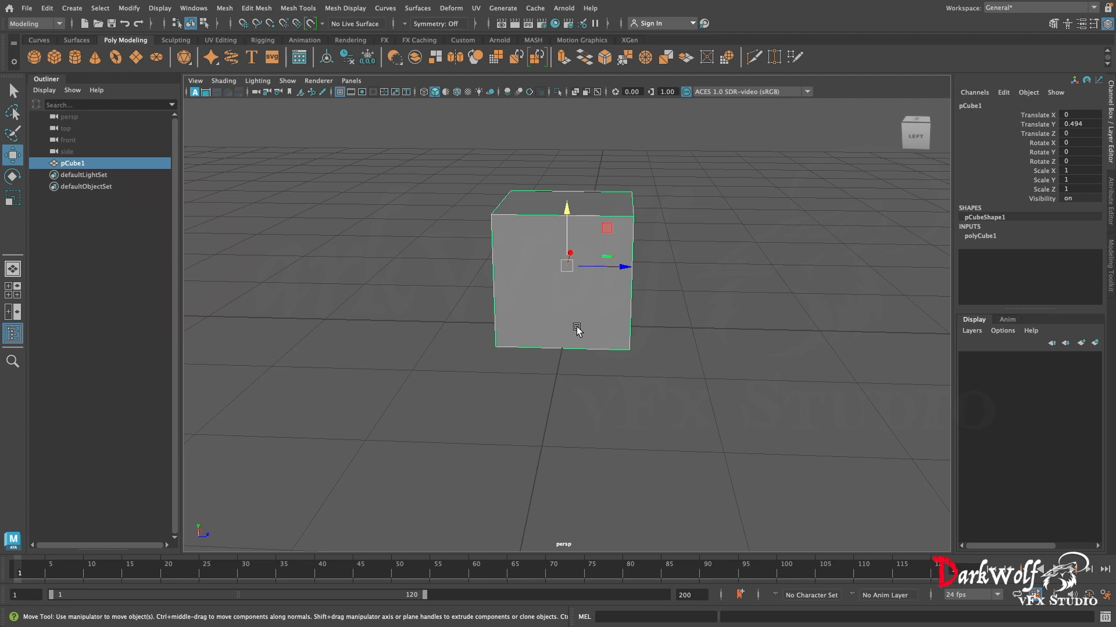
pyautogui.click(12, 198)
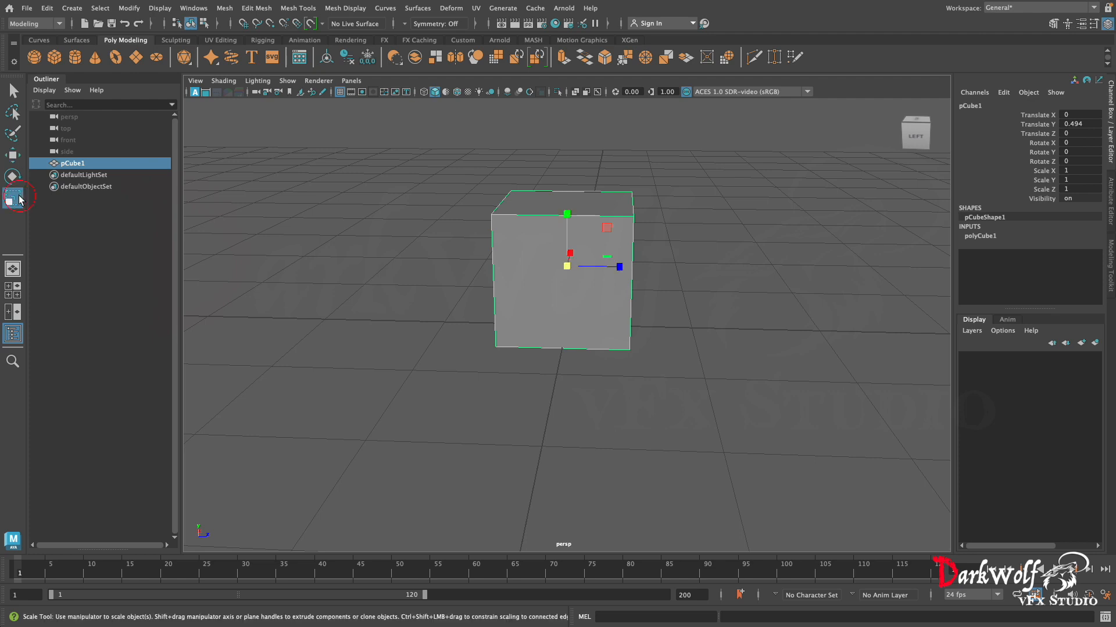
pyautogui.moveTo(619, 267); pyautogui.dragTo(714, 267)
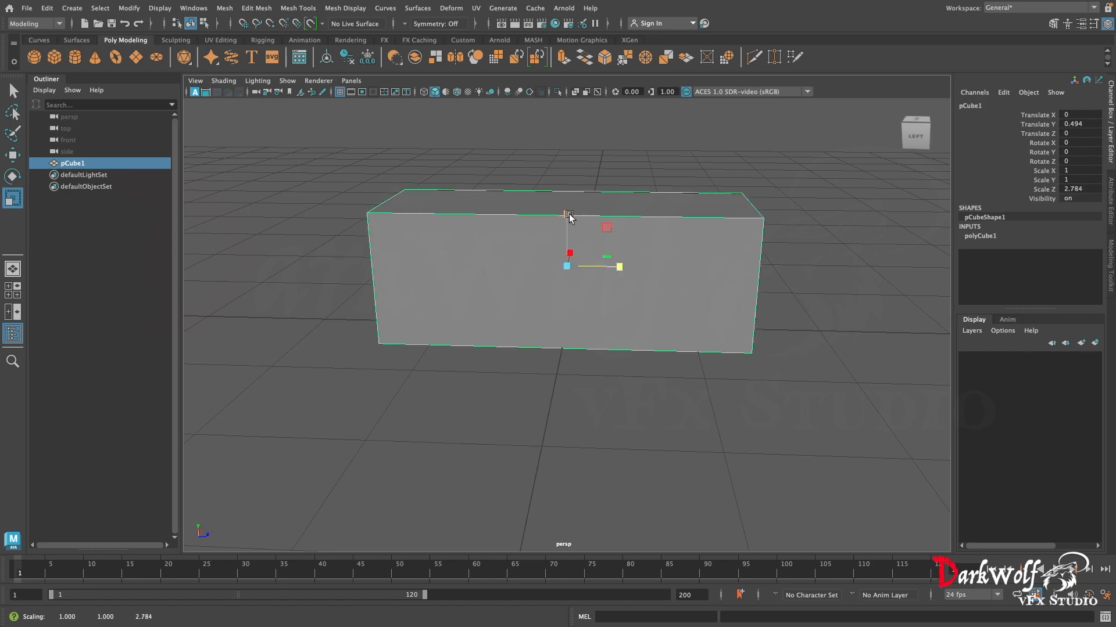
pyautogui.moveTo(567, 215); pyautogui.dragTo(569, 258)
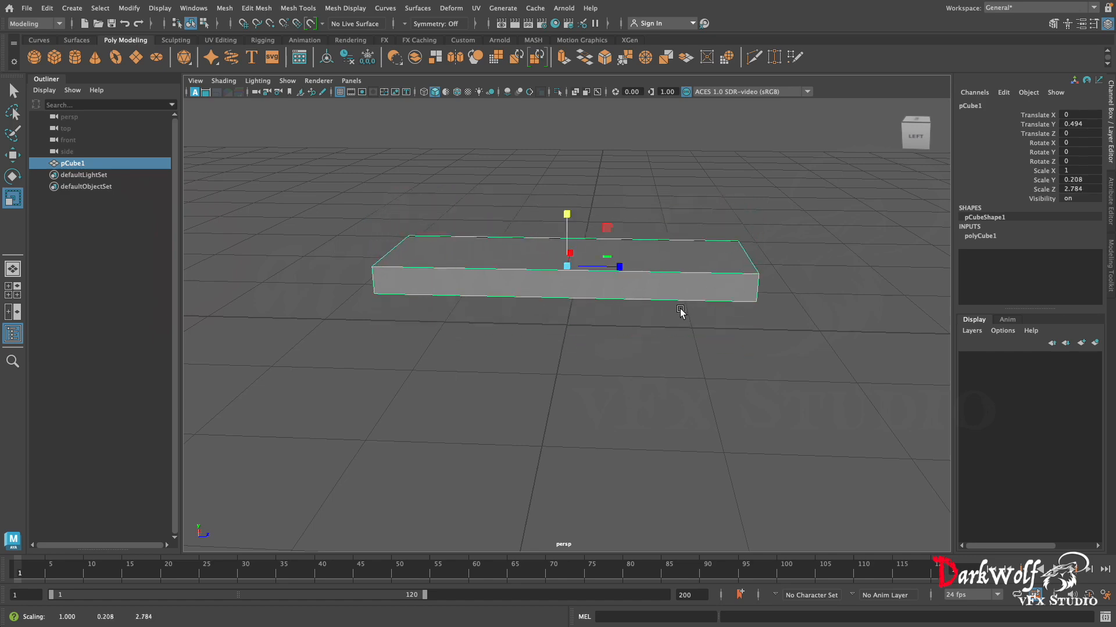
pyautogui.keyDown('alt'); pyautogui.moveTo(739, 309); pyautogui.dragTo(615, 340); pyautogui.keyUp('alt')
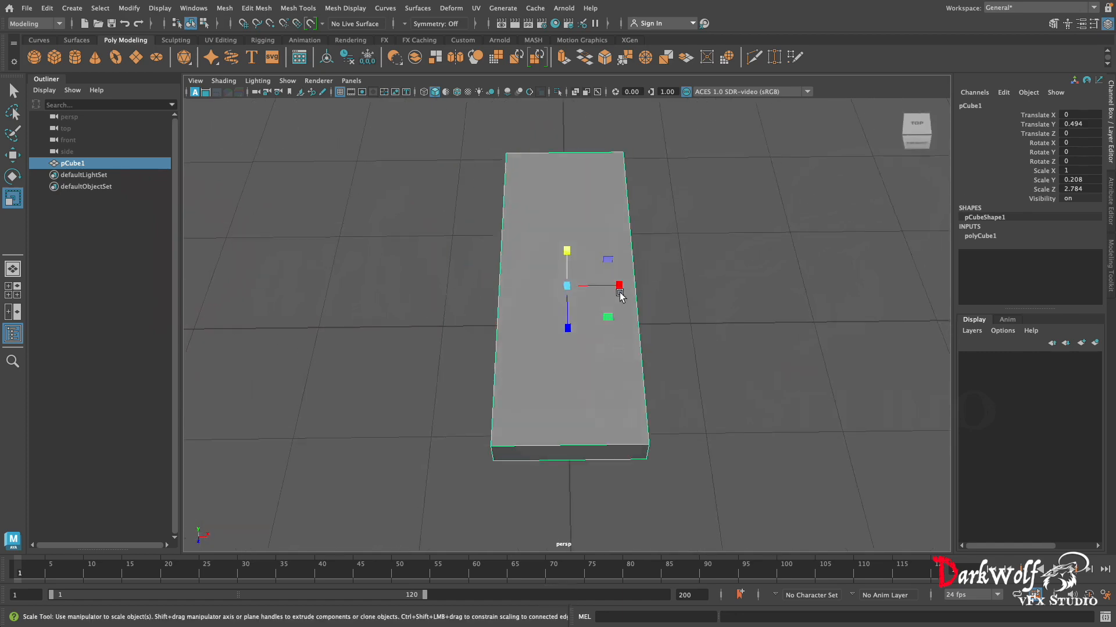
pyautogui.moveTo(618, 286); pyautogui.dragTo(646, 289)
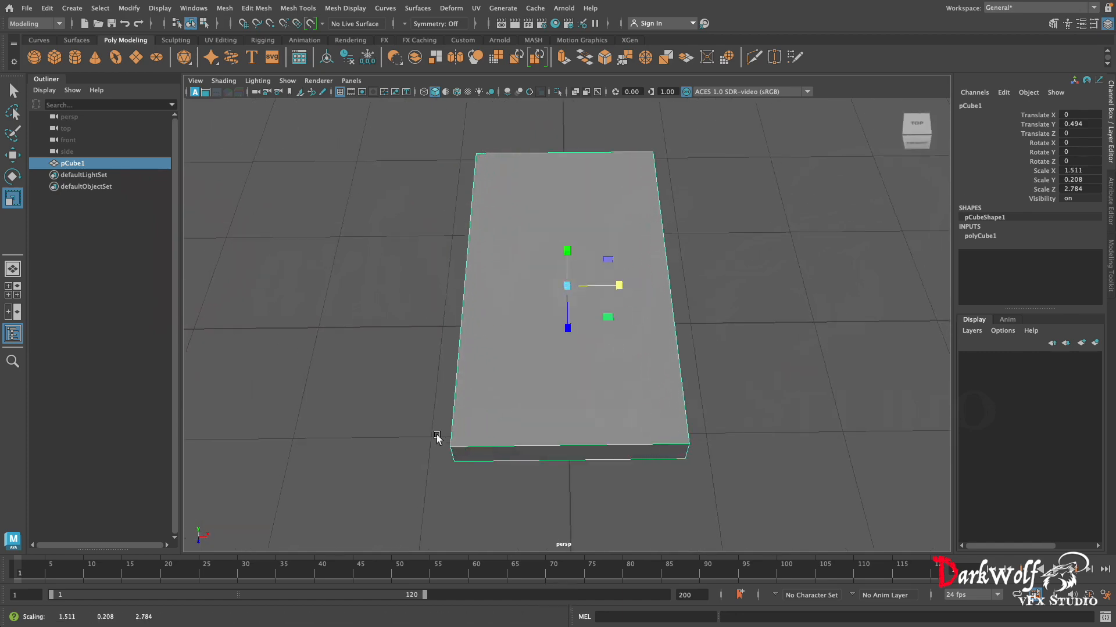
# Thin the slab to a Y scale of about 0.1 and deselect it.
pyautogui.keyDown('alt'); pyautogui.moveTo(439, 443); pyautogui.dragTo(538, 357); pyautogui.keyUp('alt')
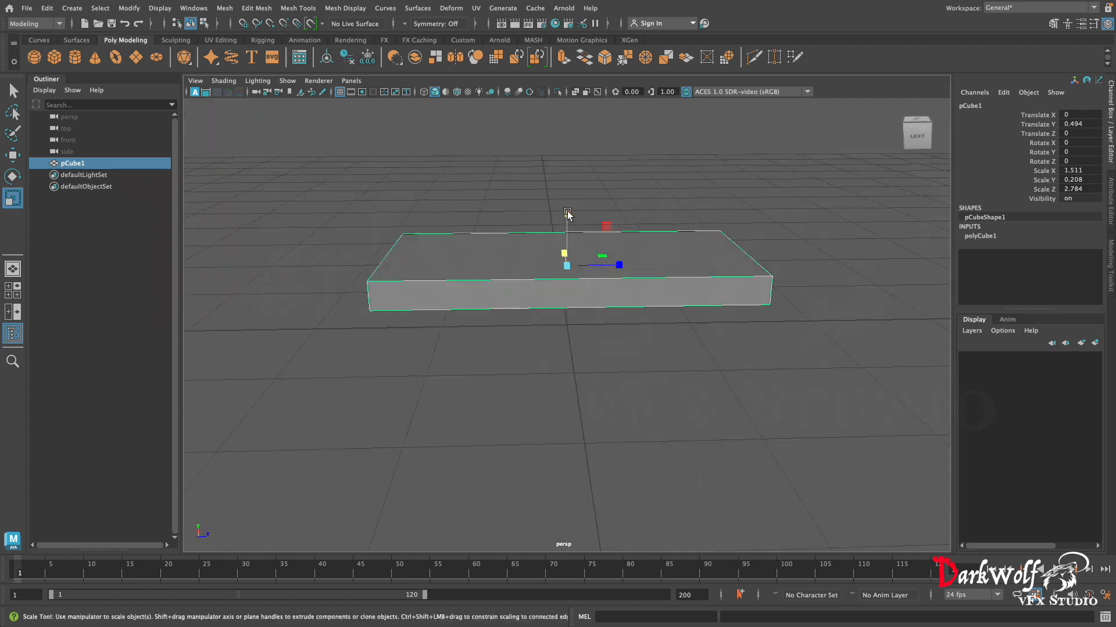
pyautogui.moveTo(567, 213); pyautogui.dragTo(567, 241)
pyautogui.click(545, 351)
# Select the slab and move it straight up, well above the grid, to serve as the tabletop.
pyautogui.keyDown('alt'); pyautogui.moveTo(652, 347); pyautogui.dragTo(520, 260); pyautogui.keyUp('alt')
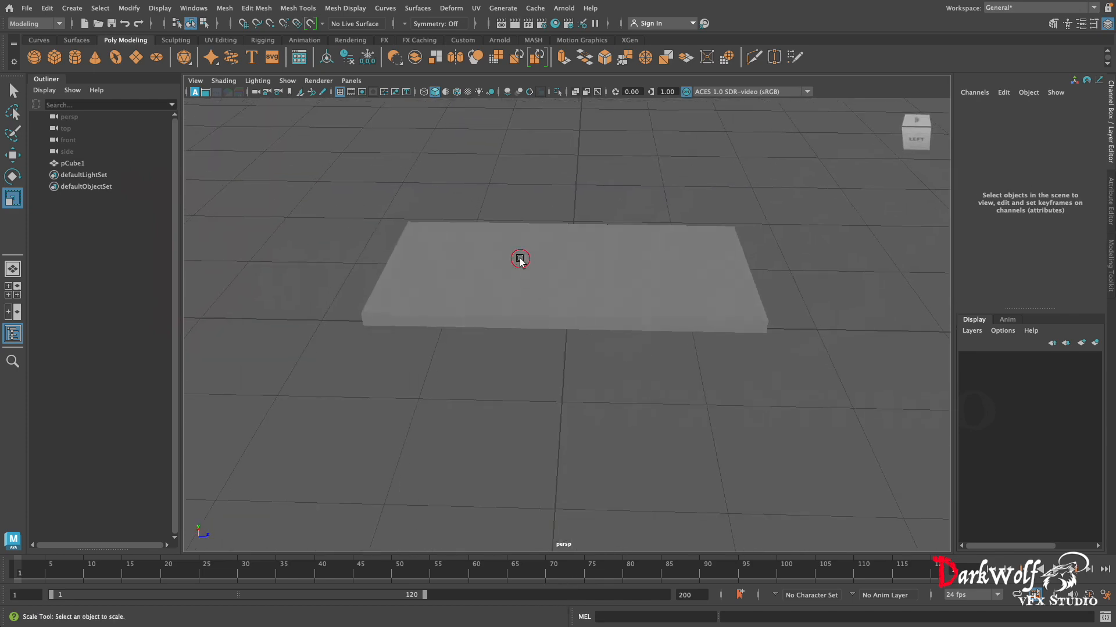
pyautogui.click(520, 260)
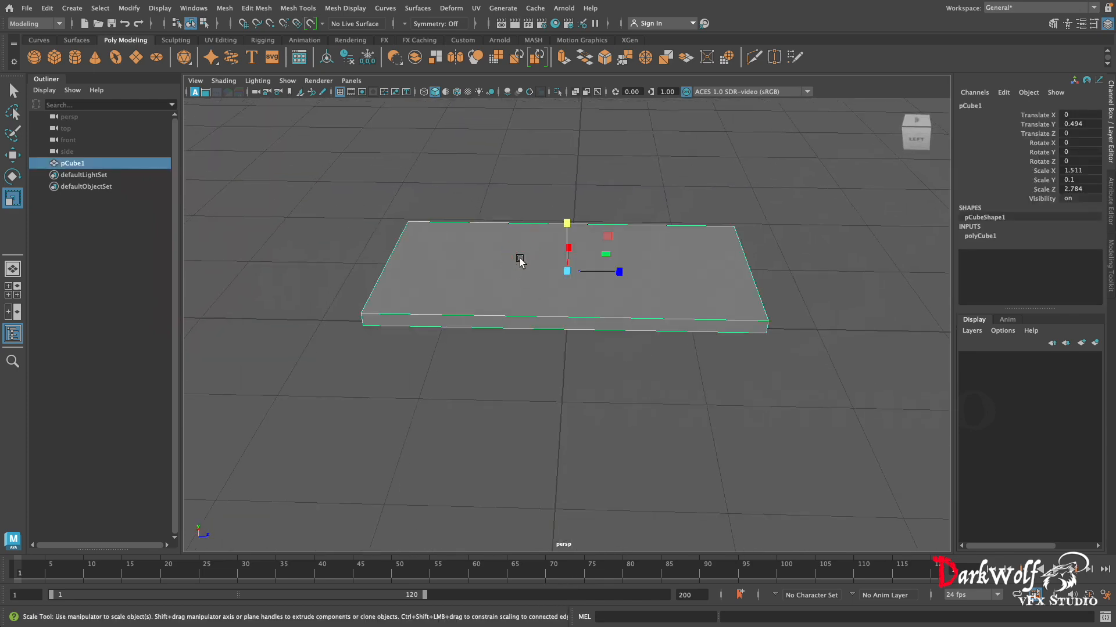
pyautogui.press('w')
pyautogui.moveTo(568, 216); pyautogui.dragTo(581, 145)
# Create a second cube beneath the tabletop and set its Scale Z to 0.15.
pyautogui.press('g')
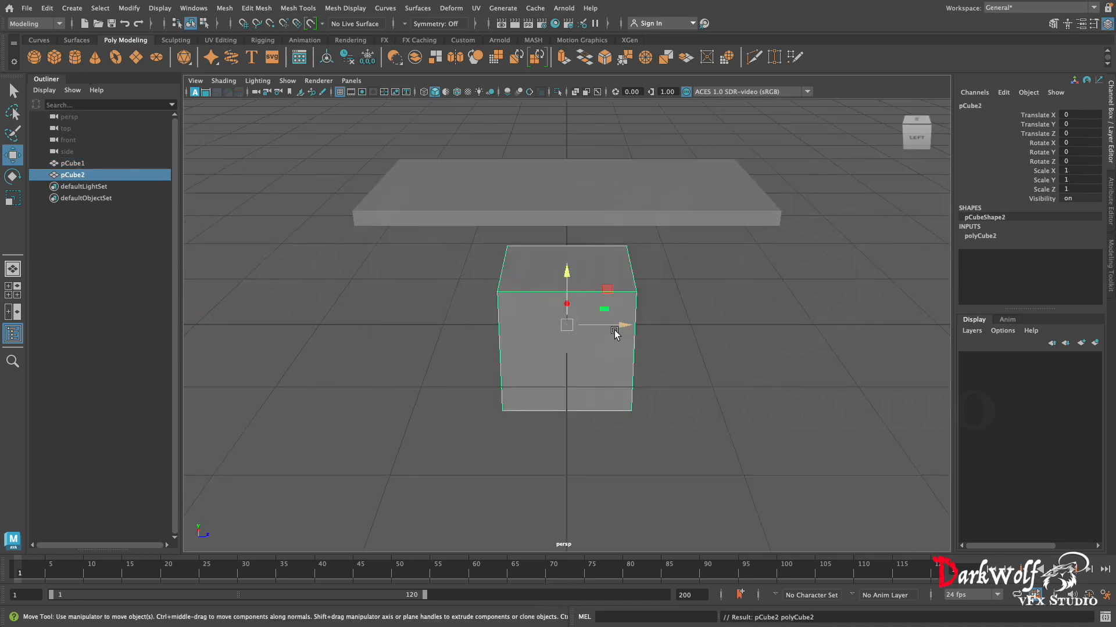
pyautogui.press('r')
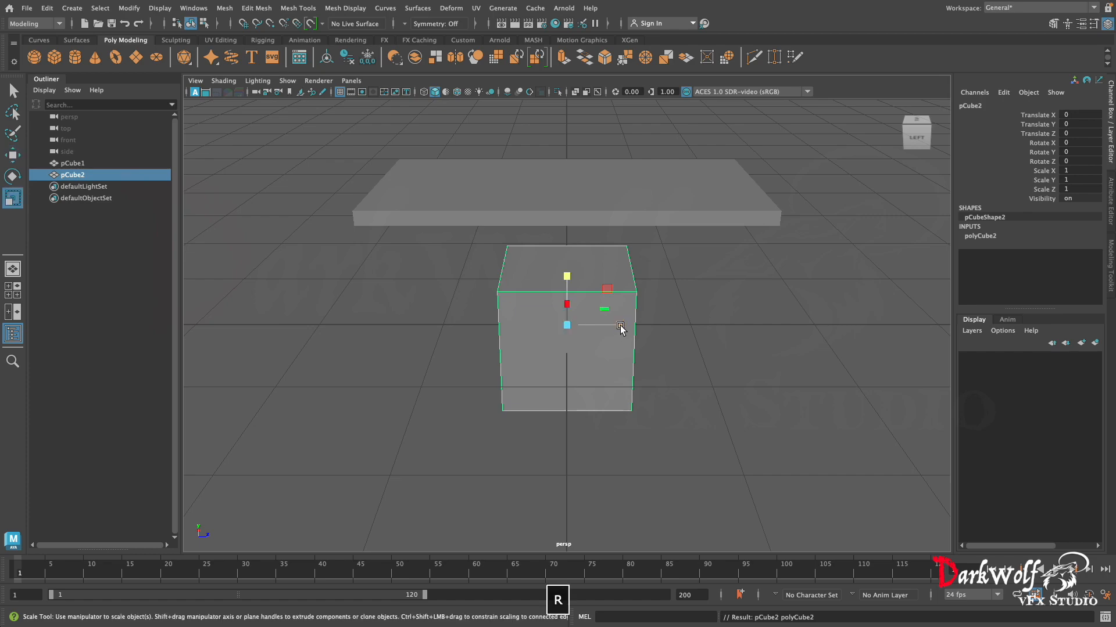
pyautogui.moveTo(620, 326); pyautogui.dragTo(581, 331)
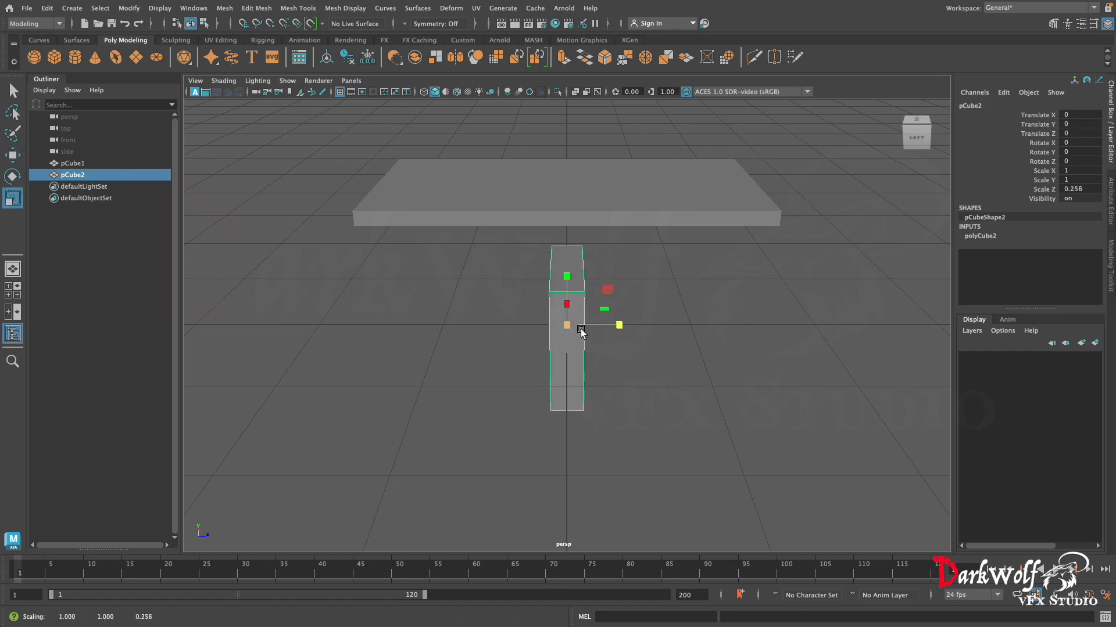
pyautogui.keyDown('alt'); pyautogui.moveTo(531, 364); pyautogui.dragTo(558, 361); pyautogui.keyUp('alt')
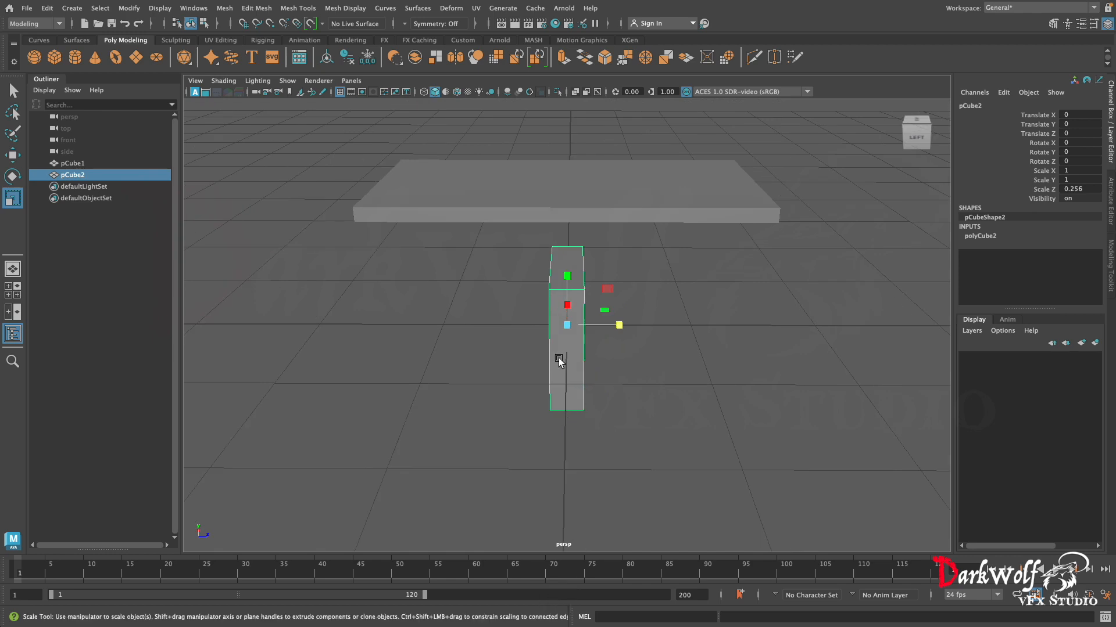
pyautogui.click(1076, 190)
pyautogui.write('0.')
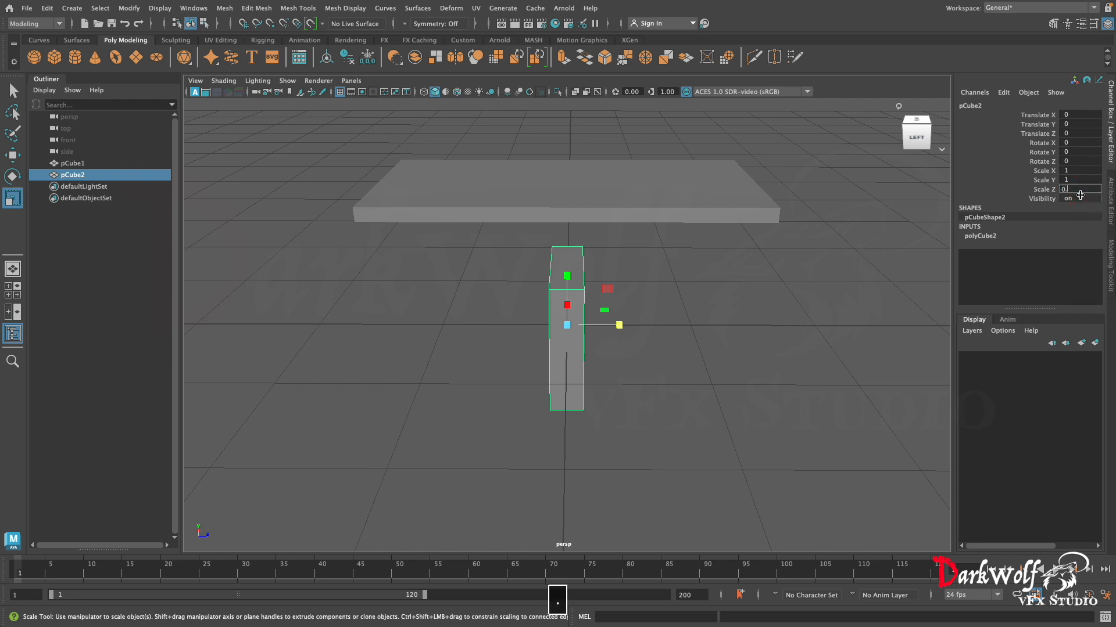
pyautogui.write('15')
pyautogui.press('Return')
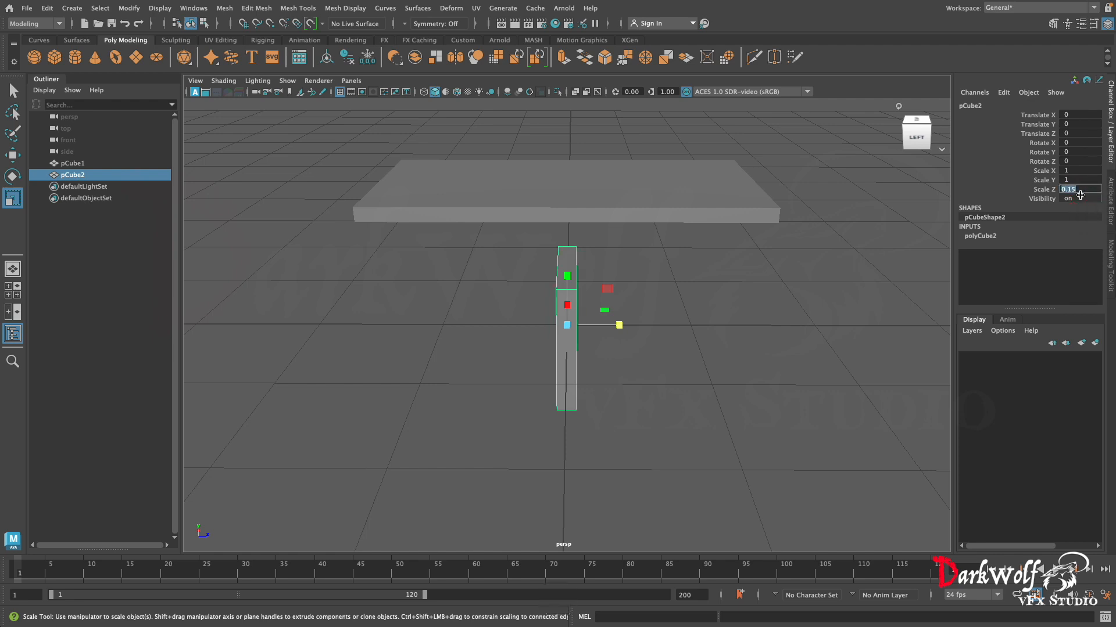
# Set the second cube's Scale X to 0.15 to form a slender square table leg.
pyautogui.keyDown('alt'); pyautogui.moveTo(561, 383); pyautogui.dragTo(592, 394); pyautogui.keyUp('alt')
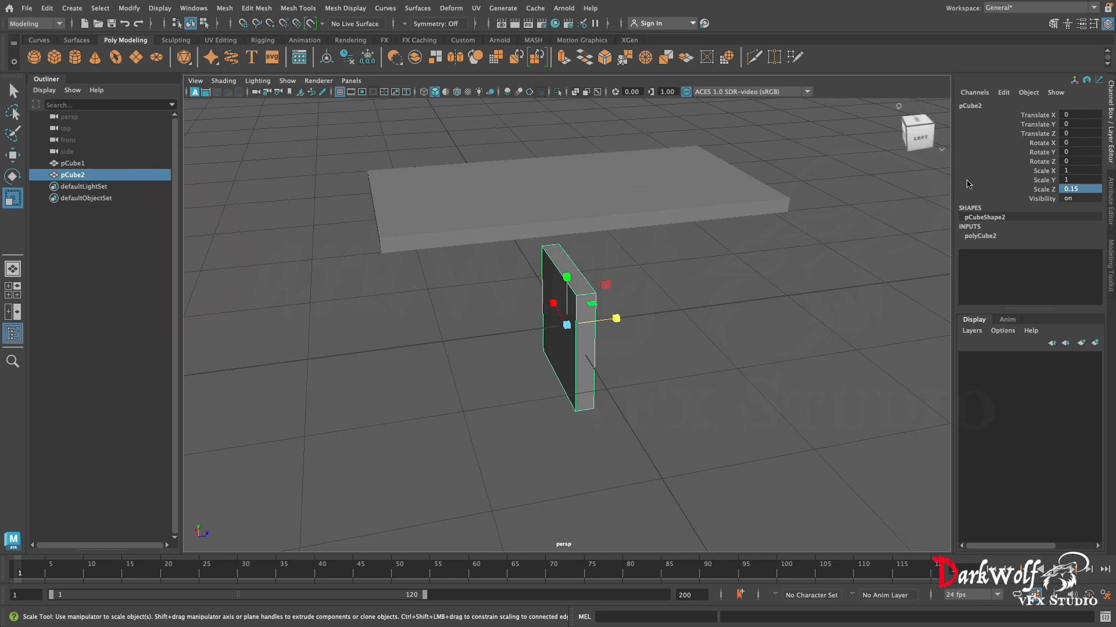
pyautogui.click(1074, 172)
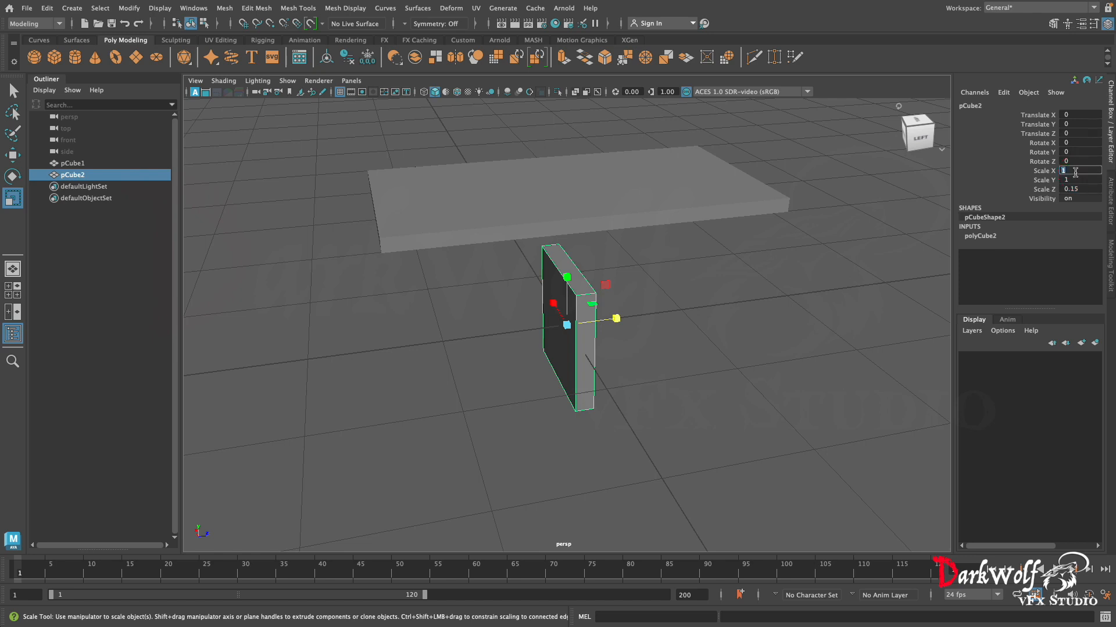
pyautogui.write('0.15')
pyautogui.press('Return')
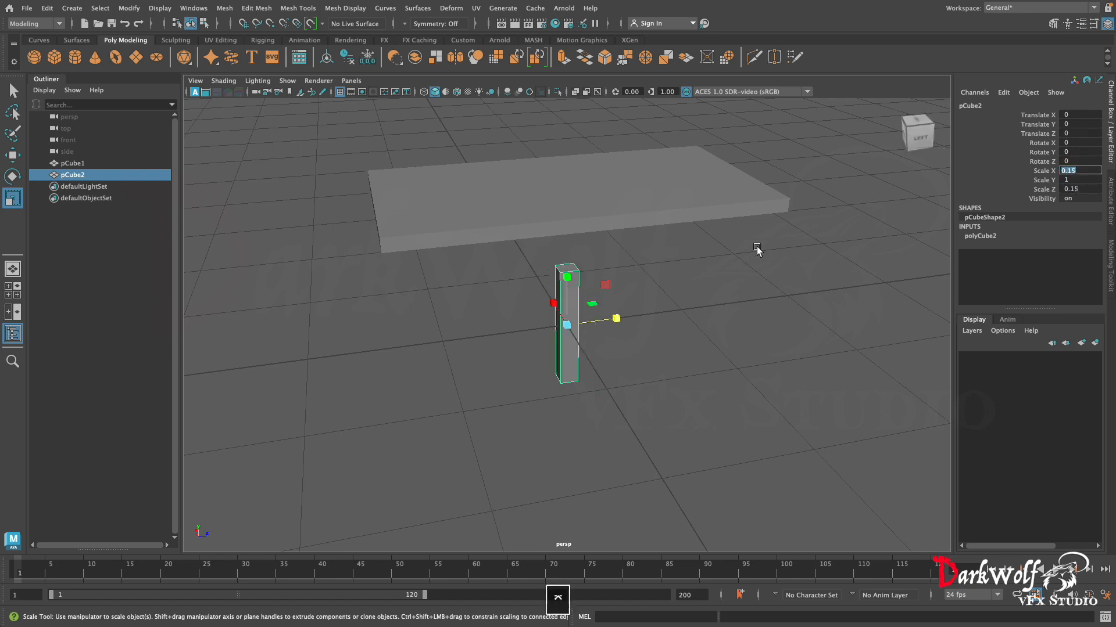
# Raise the leg to about 0.512 on Y and shift it to about 1.238 on Z, under the tabletop's end.
pyautogui.keyDown('alt'); pyautogui.moveTo(511, 409); pyautogui.dragTo(745, 396); pyautogui.keyUp('alt')
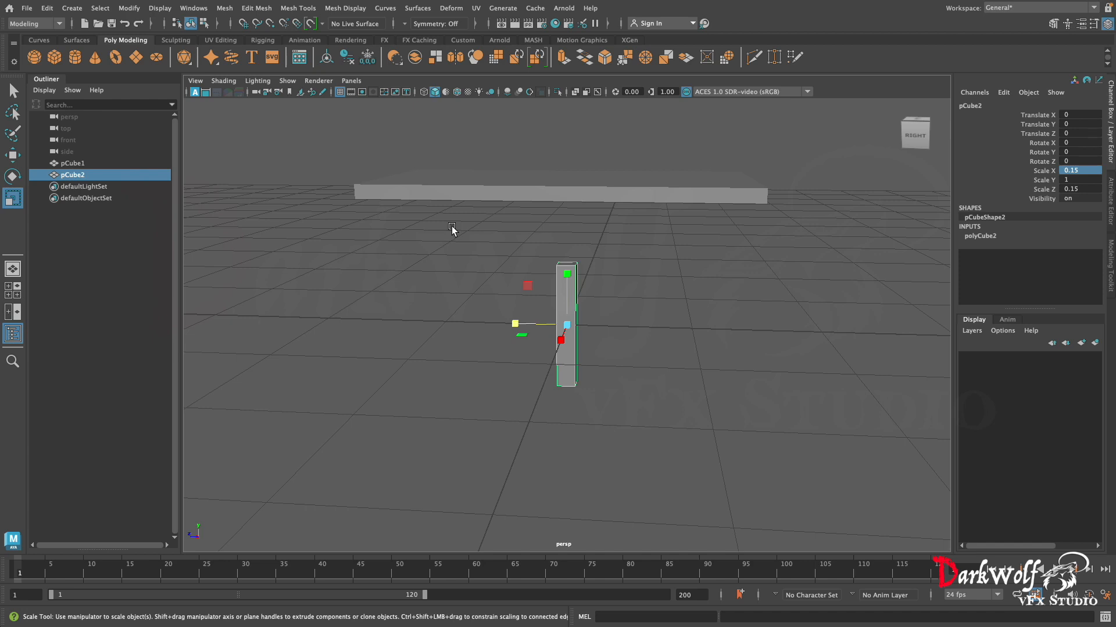
pyautogui.press('w')
pyautogui.moveTo(567, 273); pyautogui.dragTo(573, 208)
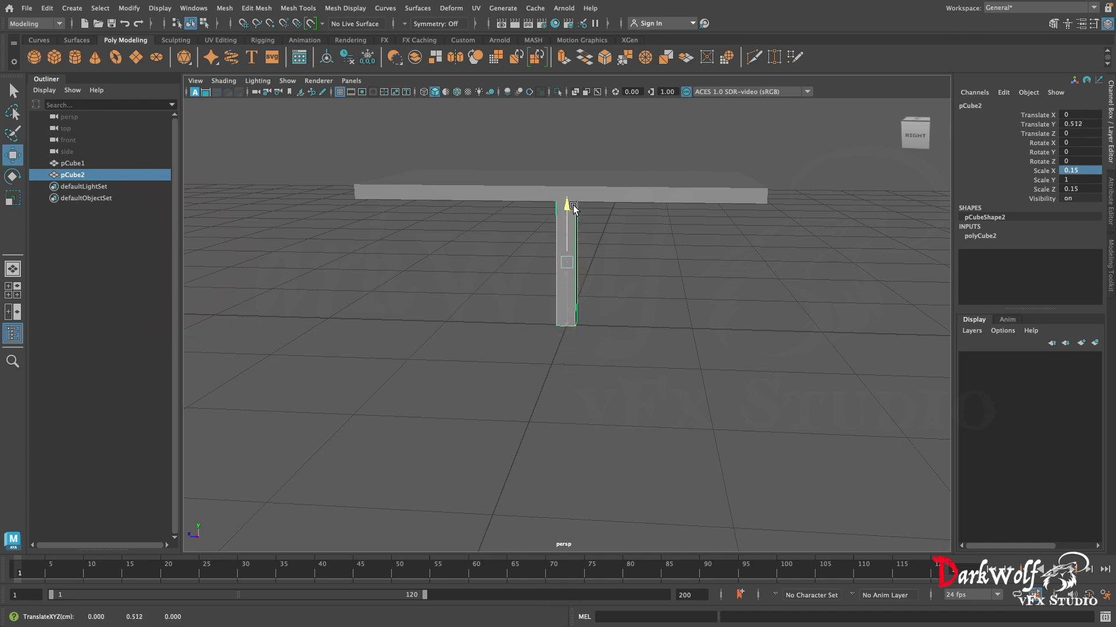
pyautogui.moveTo(494, 263); pyautogui.dragTo(332, 259)
pyautogui.keyDown('alt'); pyautogui.moveTo(381, 346); pyautogui.dragTo(413, 354); pyautogui.keyUp('alt')
pyautogui.moveTo(316, 286); pyautogui.dragTo(346, 295)
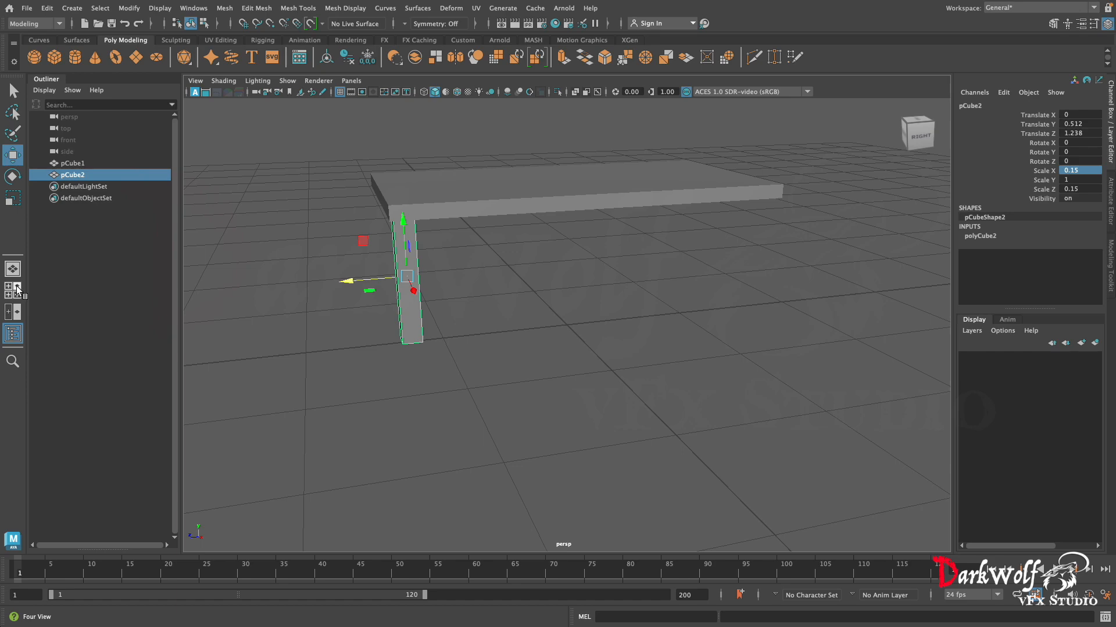
# Switch to the four-view layout with the table enlarged in the front and side views.
pyautogui.press('space')
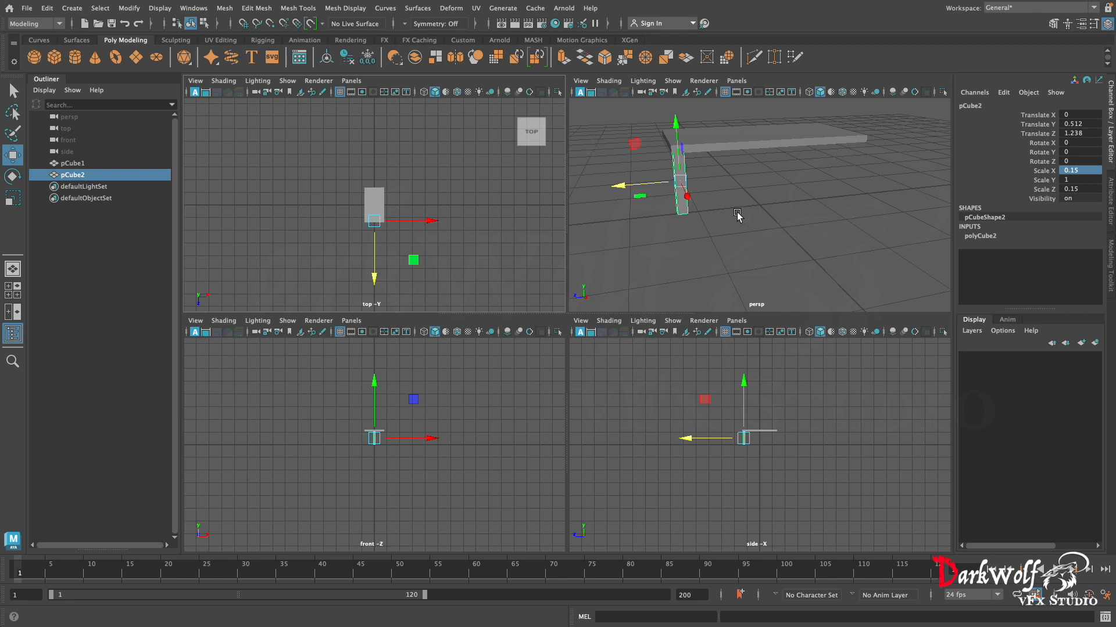
pyautogui.moveTo(724, 192)
pyautogui.keyDown('alt'); pyautogui.mouseDown()
pyautogui.moveTo(775, 202)
pyautogui.moveTo(817, 192)
pyautogui.moveTo(733, 186)
pyautogui.mouseUp(); pyautogui.keyUp('alt')
pyautogui.scroll(10, 373, 460)
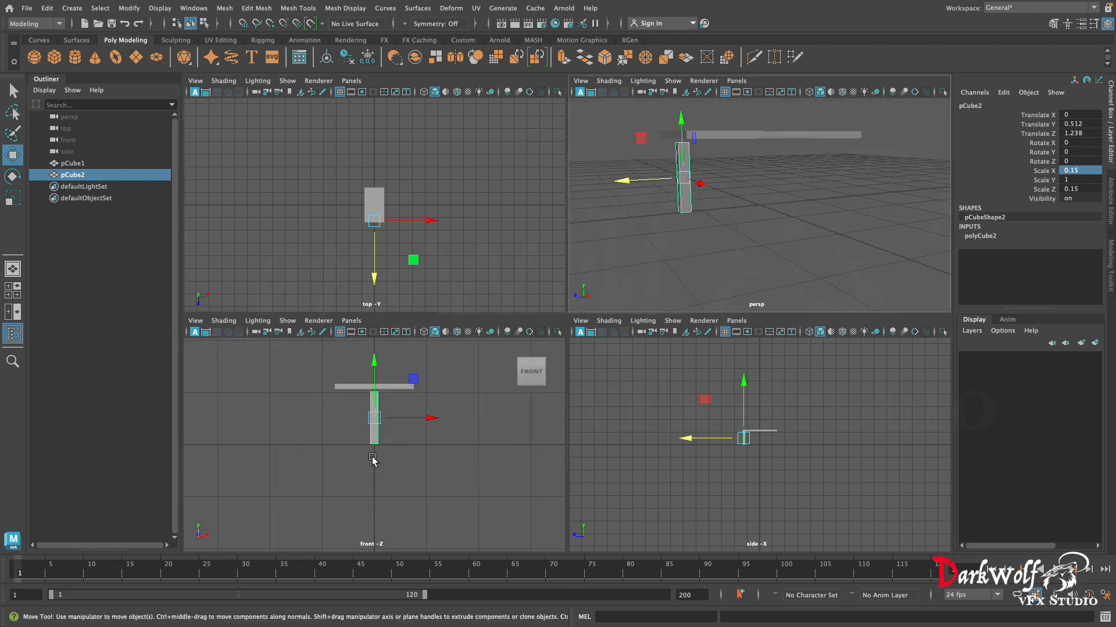
pyautogui.scroll(5, 476, 412)
pyautogui.scroll(-4, 476, 411)
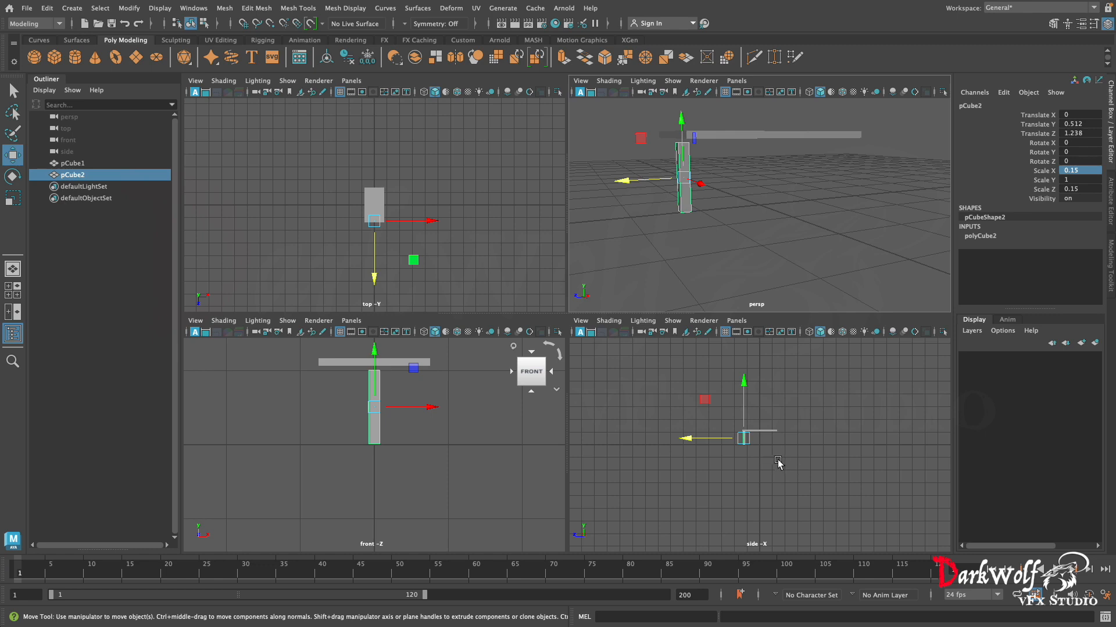
pyautogui.scroll(10, 806, 437)
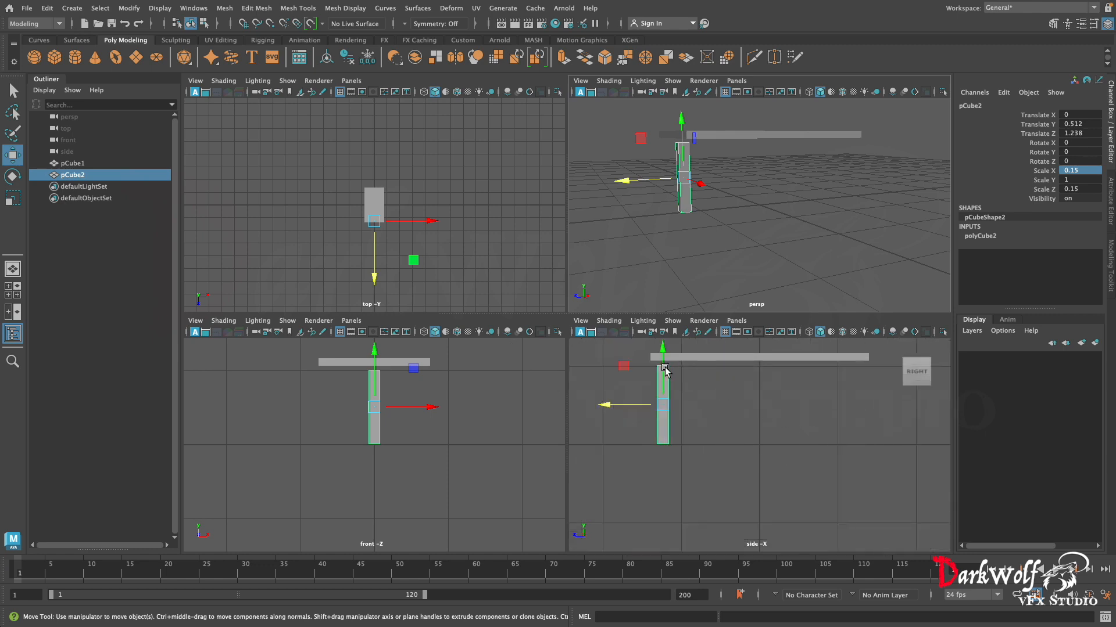
# Move the leg inward to about 1.119 on Z and raise it to about 0.579 on Y, against the tabletop's underside.
pyautogui.moveTo(885, 377)
pyautogui.moveTo(602, 408); pyautogui.dragTo(607, 409)
pyautogui.click(672, 349)
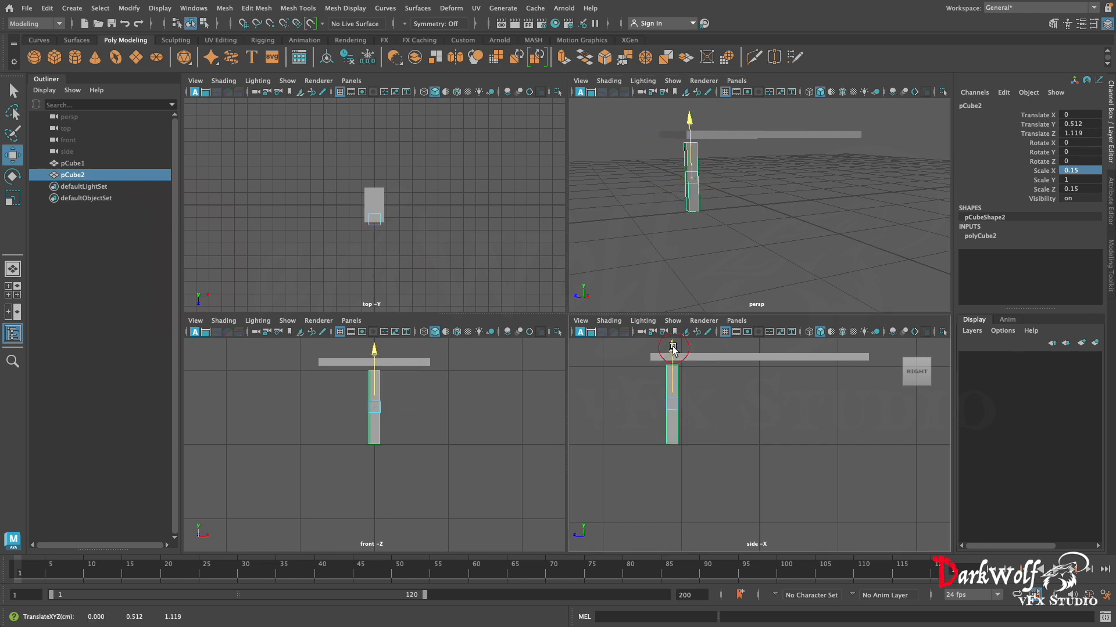
pyautogui.moveTo(672, 349); pyautogui.dragTo(672, 334)
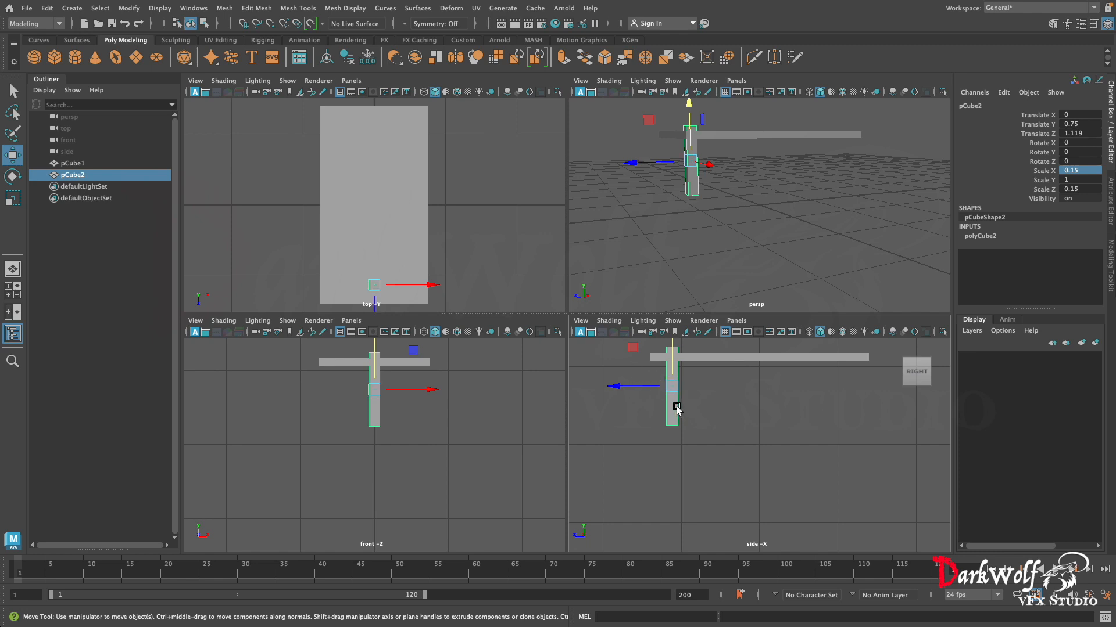
pyautogui.press('super+z')
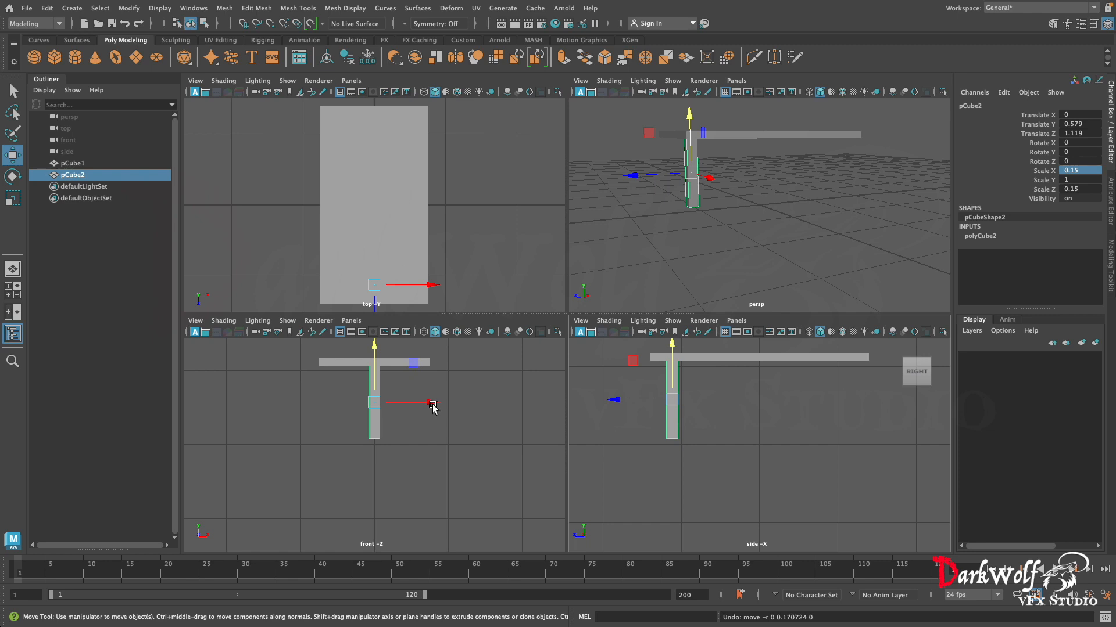
# Shift the leg sideways to about -0.575 on X, just inside the tabletop's corner.
pyautogui.moveTo(431, 402); pyautogui.dragTo(388, 411)
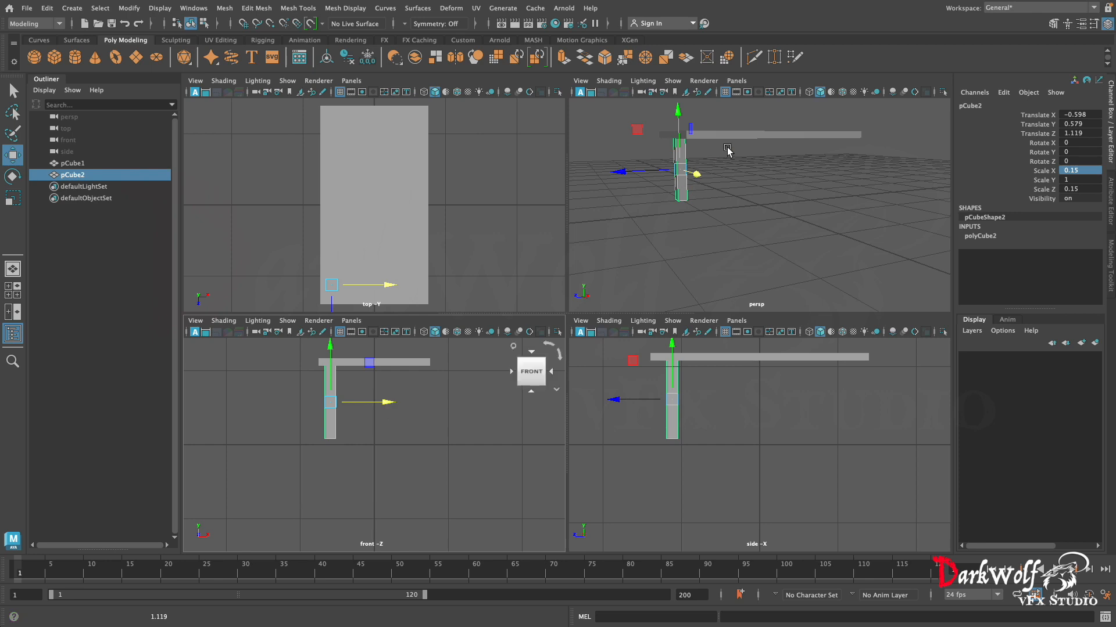
pyautogui.keyDown('alt'); pyautogui.moveTo(725, 152); pyautogui.dragTo(722, 160); pyautogui.keyUp('alt')
pyautogui.keyDown('alt'); pyautogui.moveTo(796, 177); pyautogui.dragTo(801, 156); pyautogui.keyUp('alt')
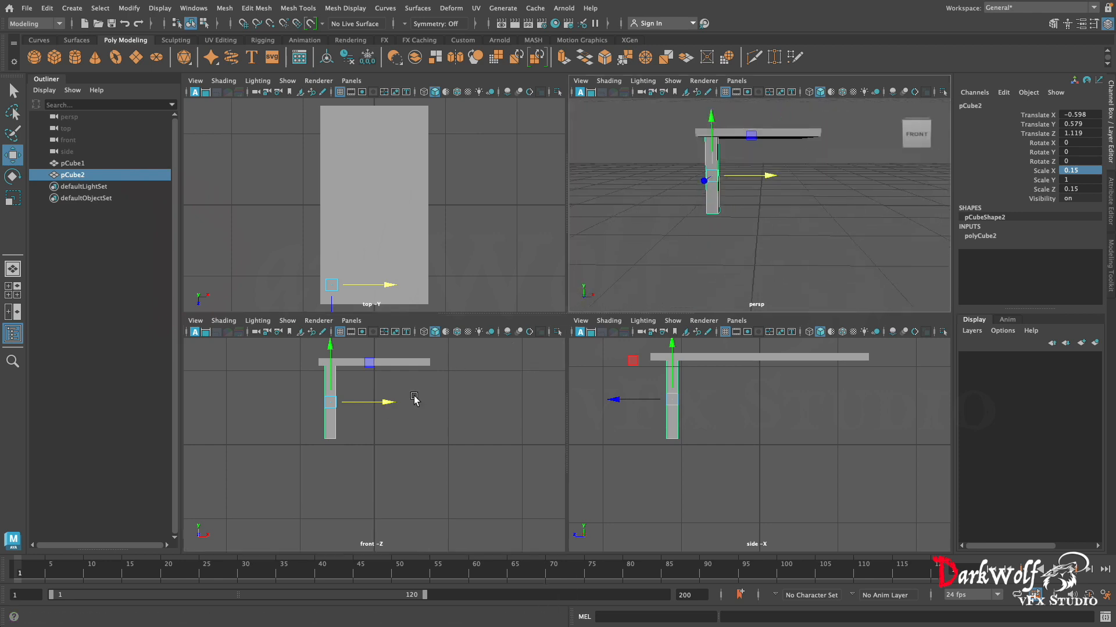
pyautogui.moveTo(386, 402); pyautogui.dragTo(389, 402)
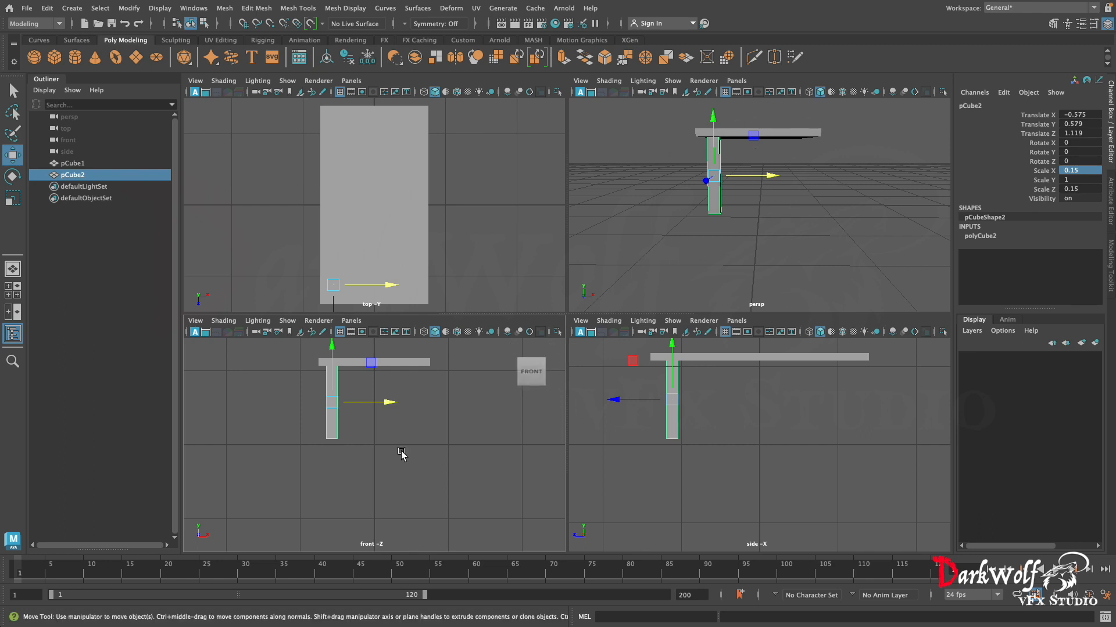
# Duplicate the leg along X and place the copy at about 0.575, under the adjacent corner of the same end.
pyautogui.press('super+z')
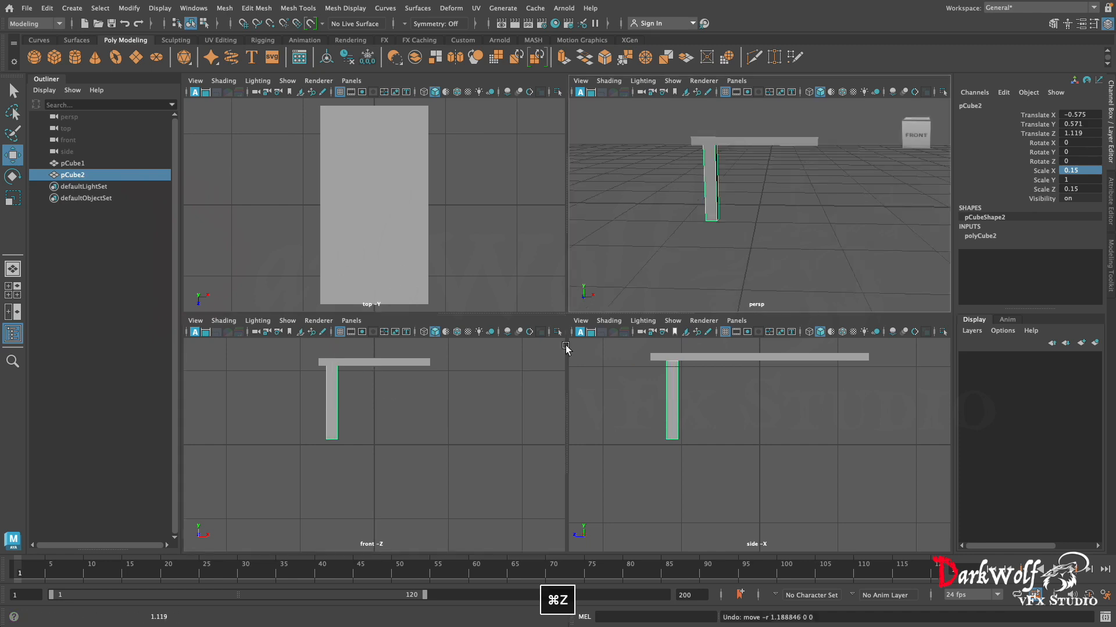
pyautogui.click(328, 409)
pyautogui.moveTo(335, 410)
pyautogui.keyDown('shift'); pyautogui.mouseDown()
pyautogui.moveTo(480, 394)
pyautogui.moveTo(472, 400)
pyautogui.mouseUp(); pyautogui.keyUp('shift')
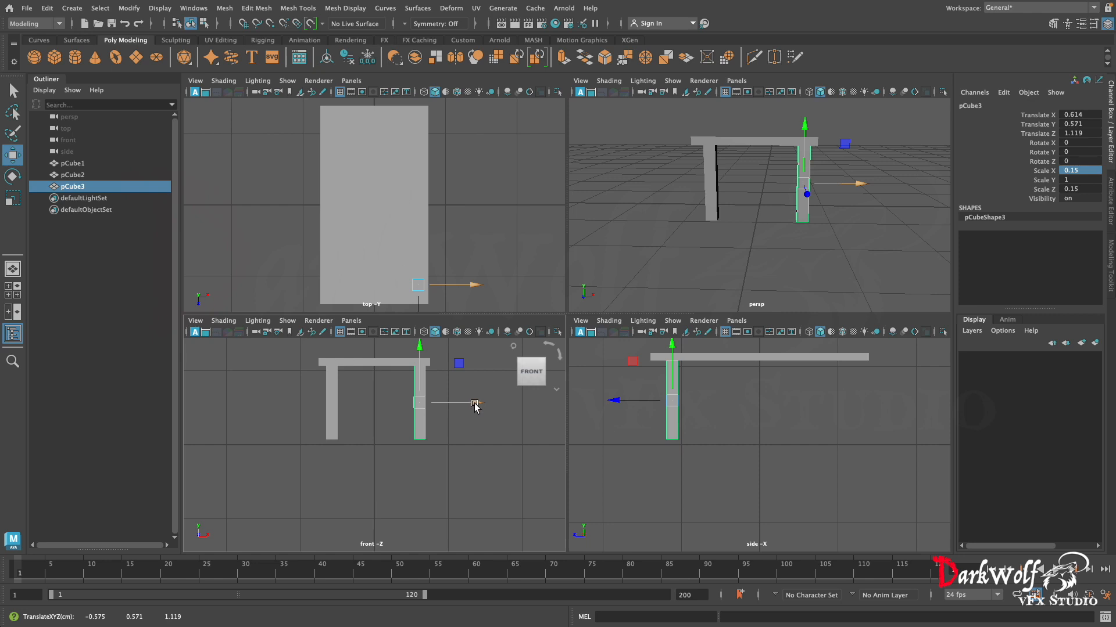
pyautogui.moveTo(476, 403); pyautogui.dragTo(473, 405)
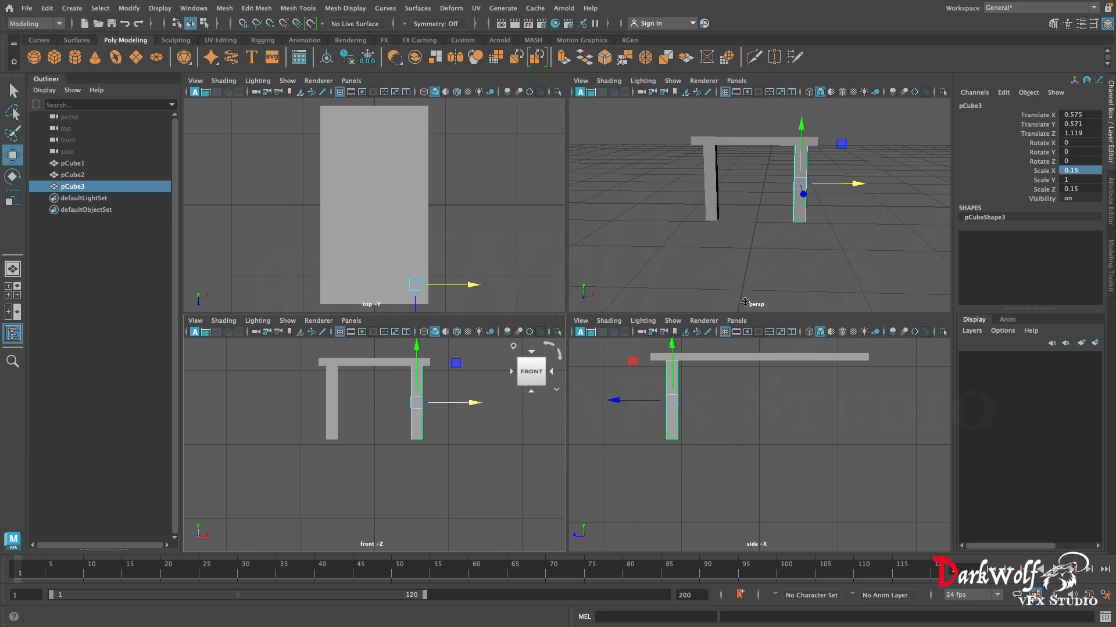
# Duplicate the second leg along Z and place the copy at about -1.144, under the tabletop's opposite end.
pyautogui.keyDown('alt'); pyautogui.moveTo(856, 235); pyautogui.dragTo(700, 240); pyautogui.keyUp('alt')
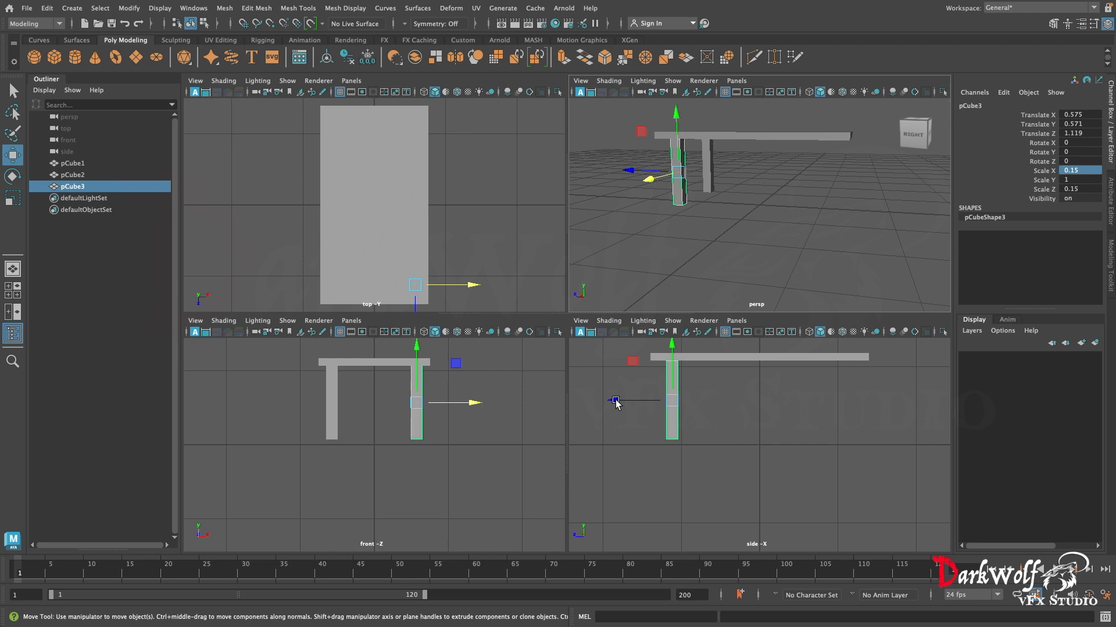
pyautogui.keyDown('shift'); pyautogui.moveTo(616, 402); pyautogui.dragTo(793, 412); pyautogui.keyUp('shift')
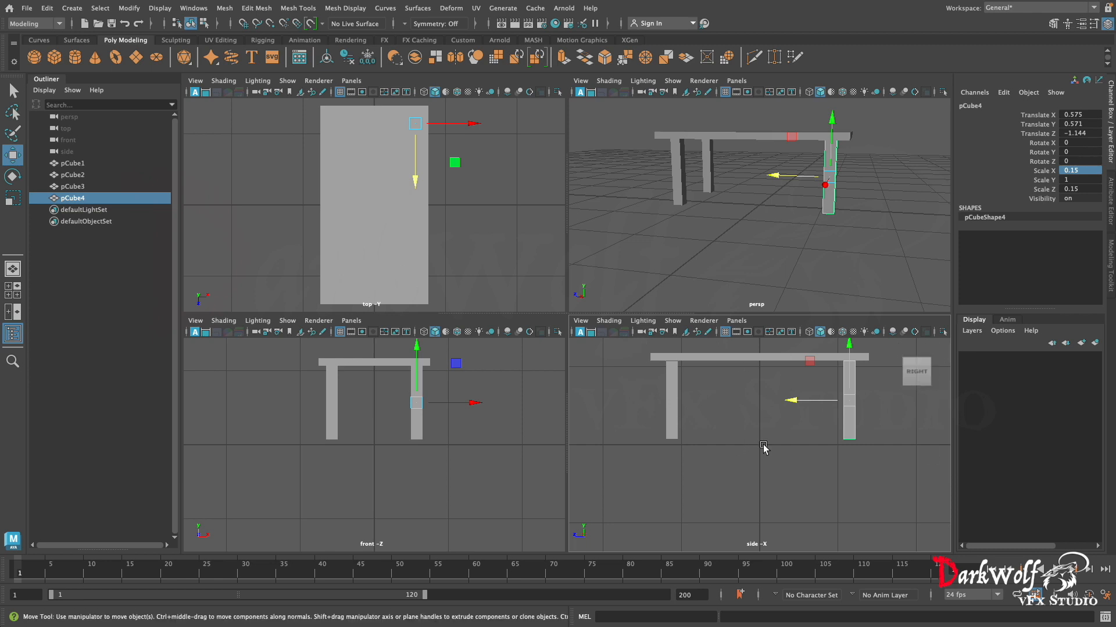
pyautogui.press('super+z')
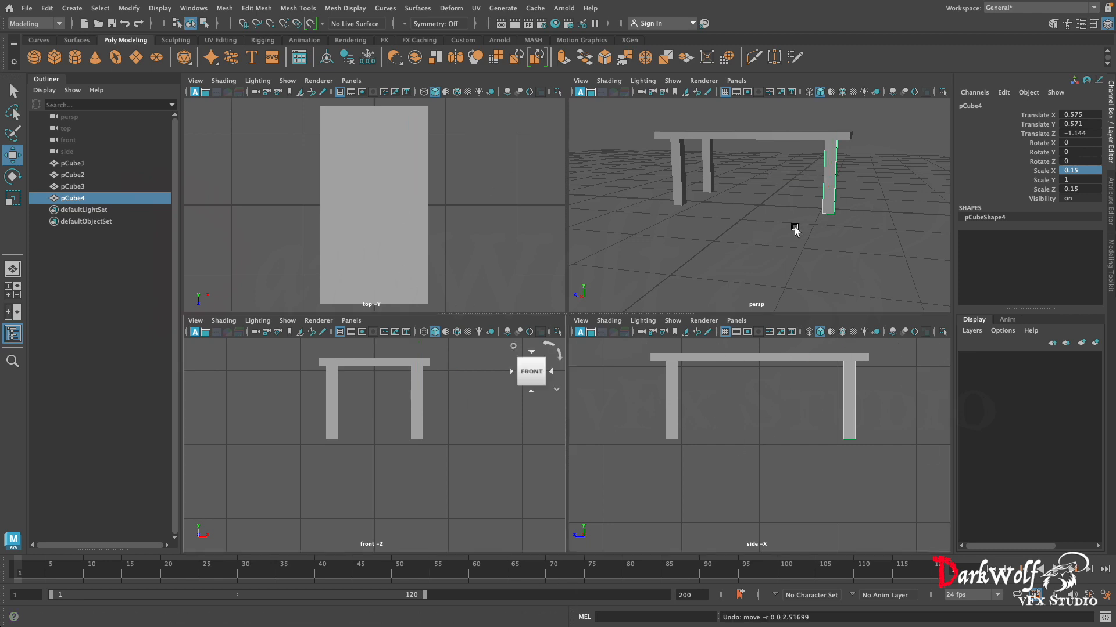
pyautogui.click(831, 201)
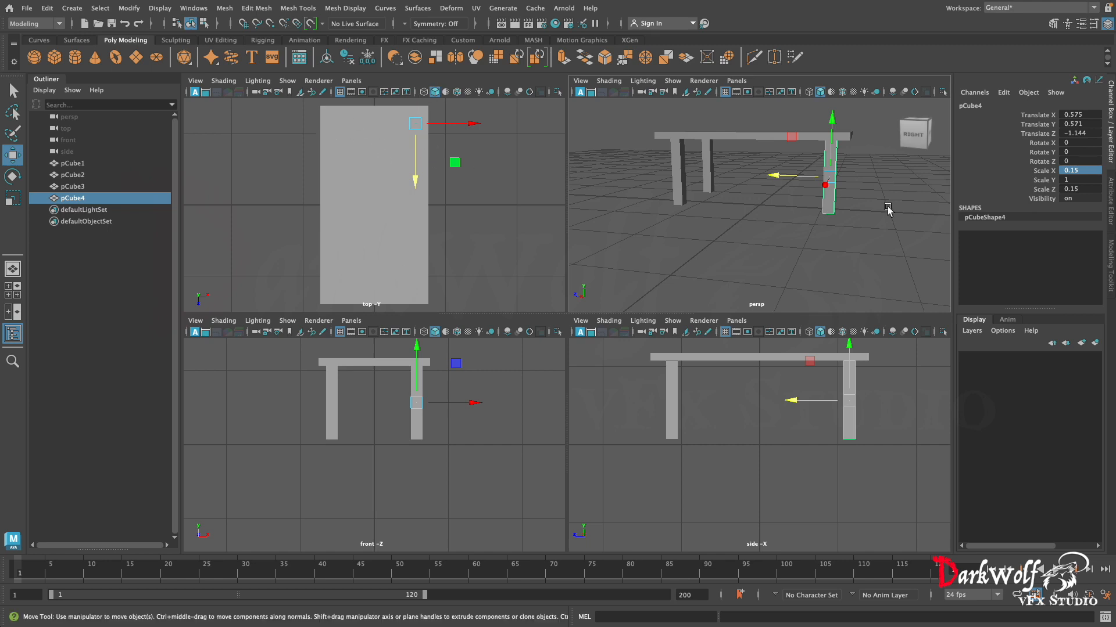
# Duplicate the third leg along X to the remaining corner and align the copy with the first leg.
pyautogui.keyDown('alt'); pyautogui.moveTo(850, 206); pyautogui.dragTo(668, 214); pyautogui.keyUp('alt')
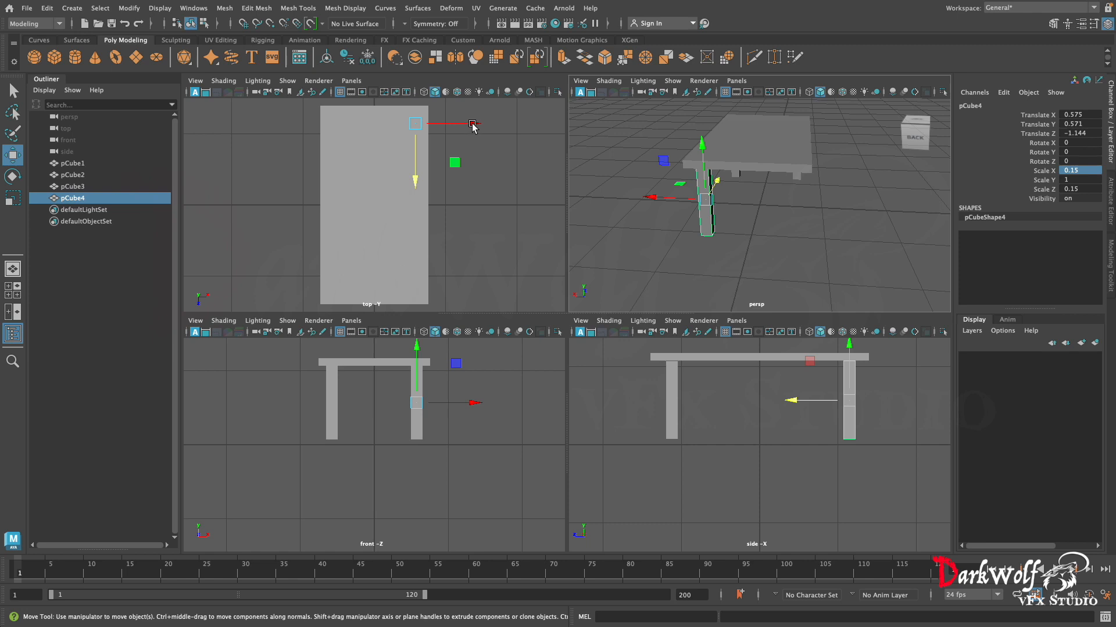
pyautogui.keyDown('shift'); pyautogui.moveTo(472, 126); pyautogui.dragTo(403, 133); pyautogui.keyUp('shift')
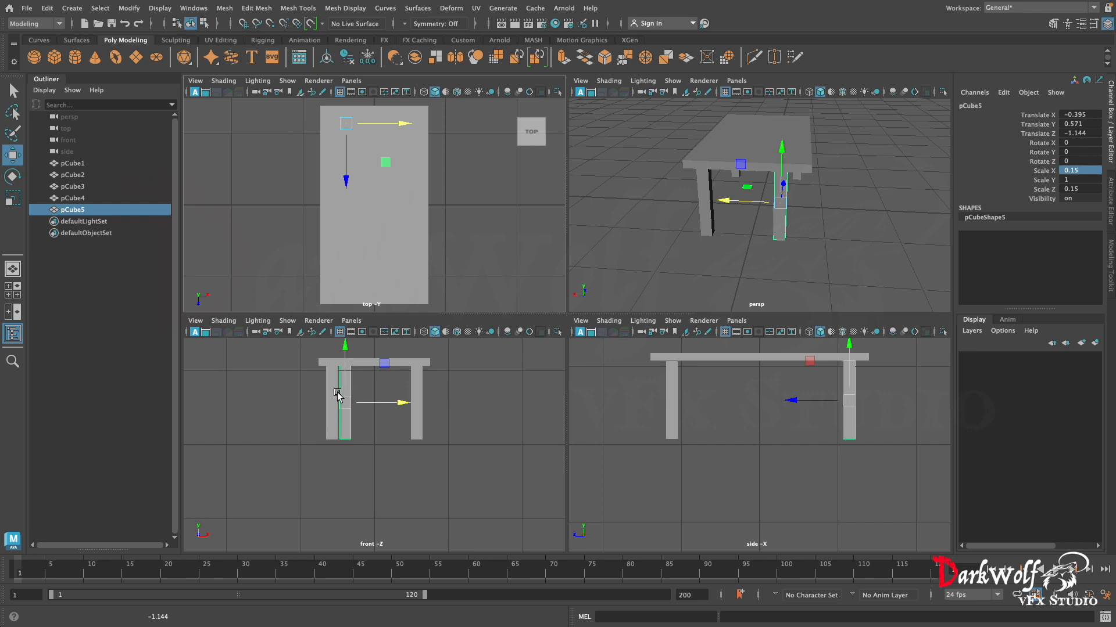
pyautogui.keyDown('shift'); pyautogui.moveTo(399, 125); pyautogui.dragTo(391, 128); pyautogui.keyUp('shift')
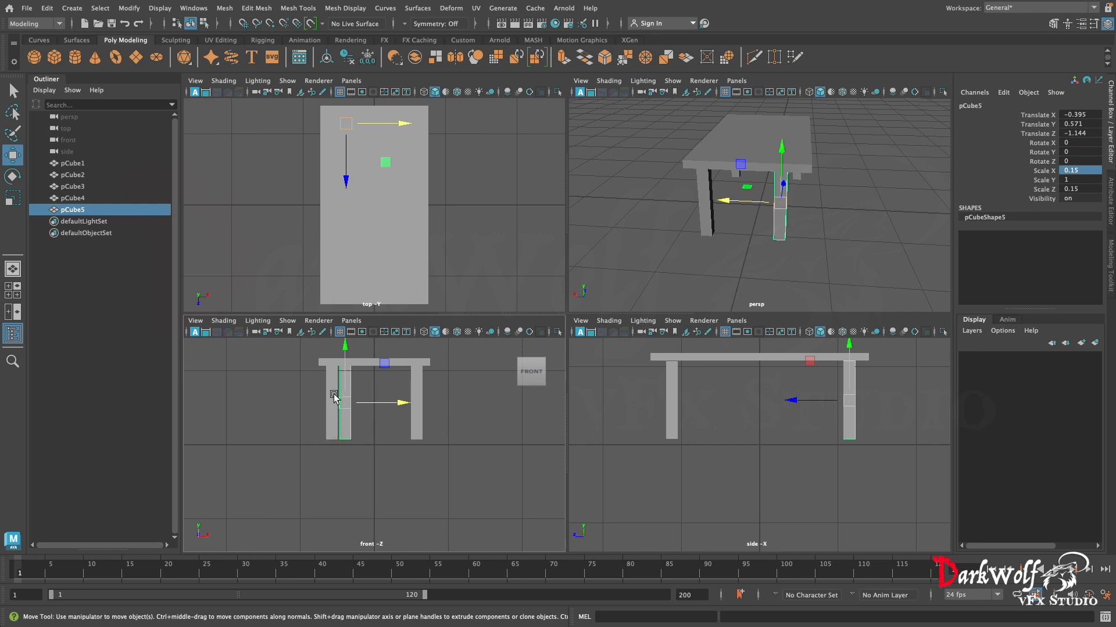
pyautogui.moveTo(400, 403); pyautogui.dragTo(389, 411)
pyautogui.click(822, 245)
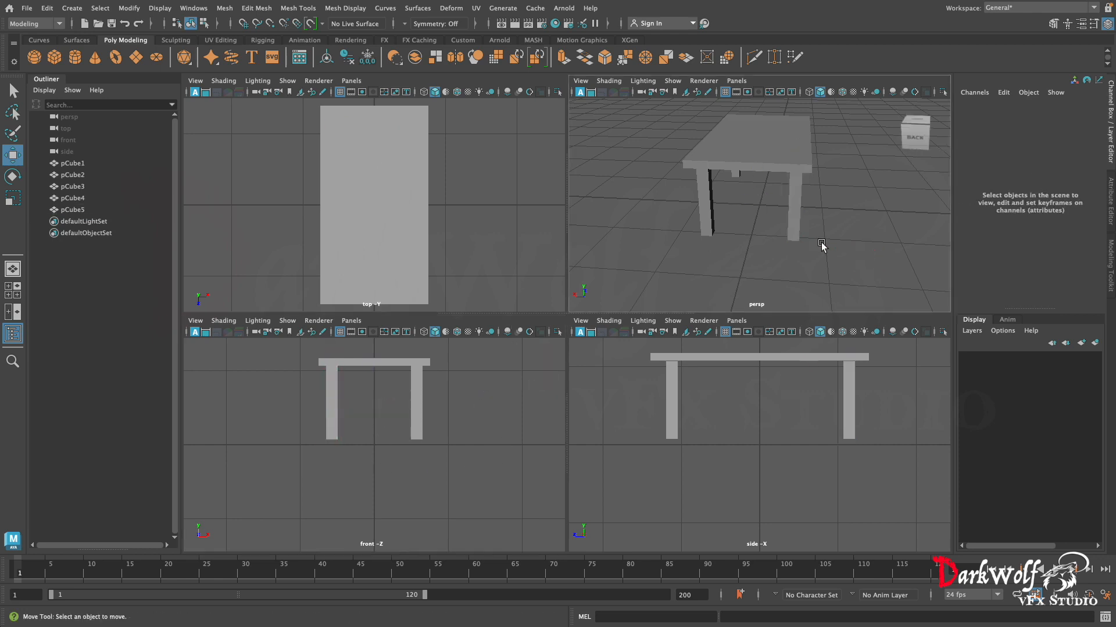
# Move the pair of legs at each end slightly inward along Z, placing the far pair at about -1.078.
pyautogui.keyDown('alt'); pyautogui.moveTo(820, 232); pyautogui.dragTo(717, 208); pyautogui.keyUp('alt')
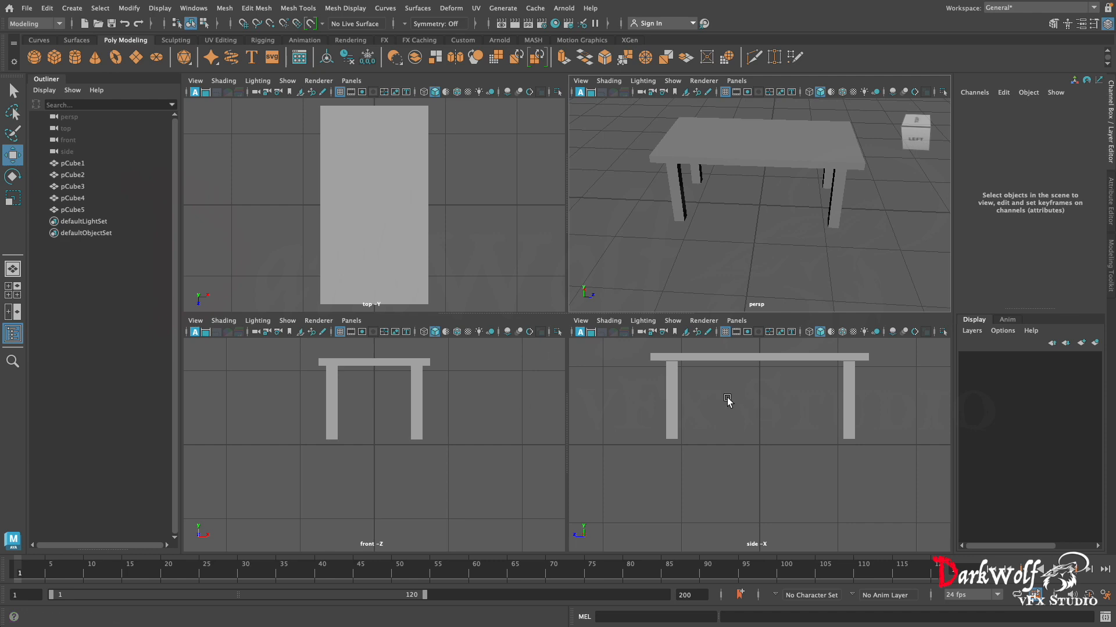
pyautogui.moveTo(640, 388); pyautogui.dragTo(741, 456)
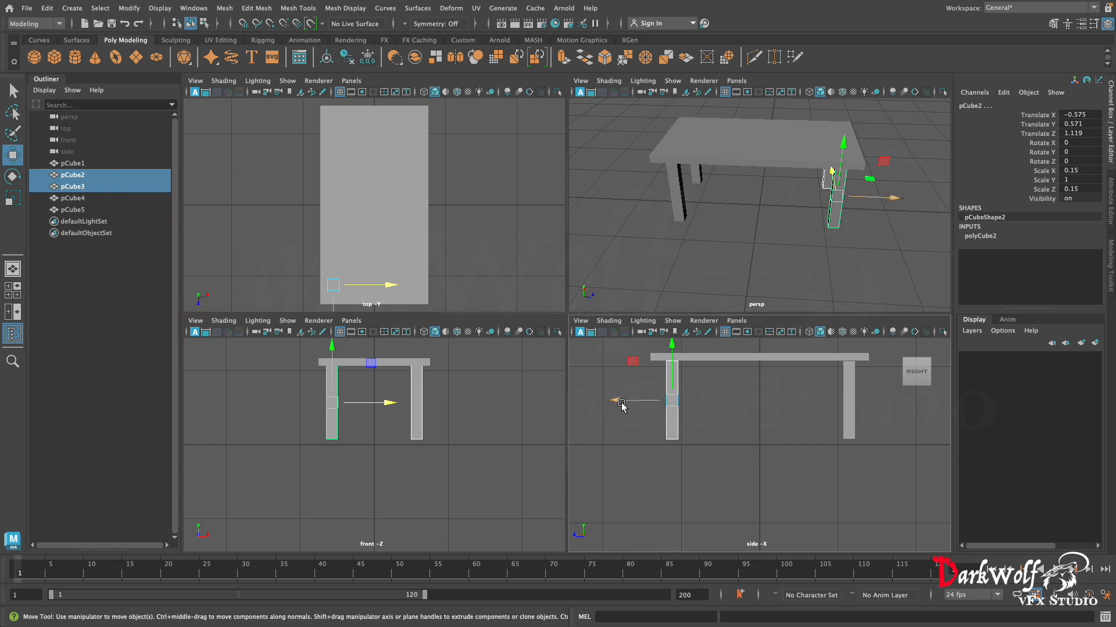
pyautogui.moveTo(615, 400); pyautogui.dragTo(624, 405)
pyautogui.moveTo(824, 380); pyautogui.dragTo(860, 400)
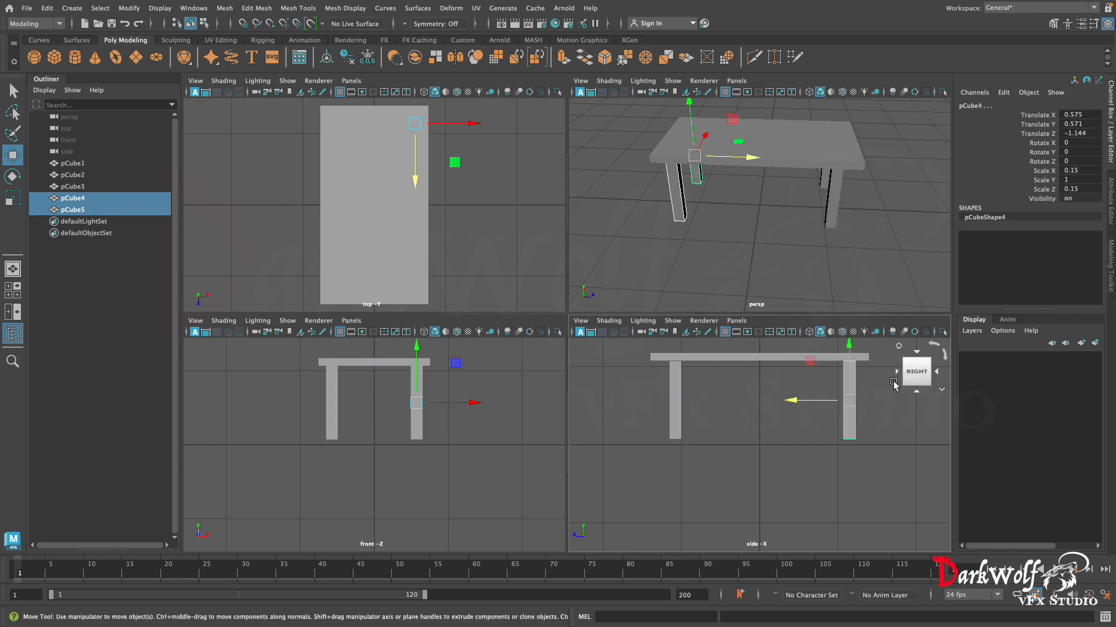
pyautogui.moveTo(792, 401); pyautogui.dragTo(783, 402)
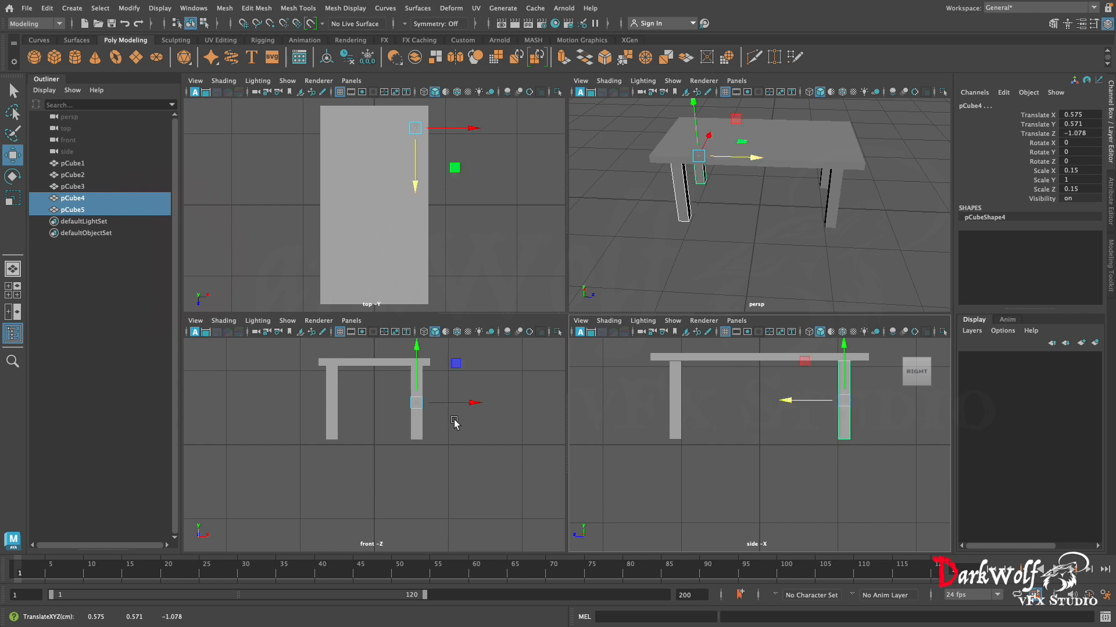
pyautogui.moveTo(457, 432); pyautogui.dragTo(264, 424)
pyautogui.click(787, 485)
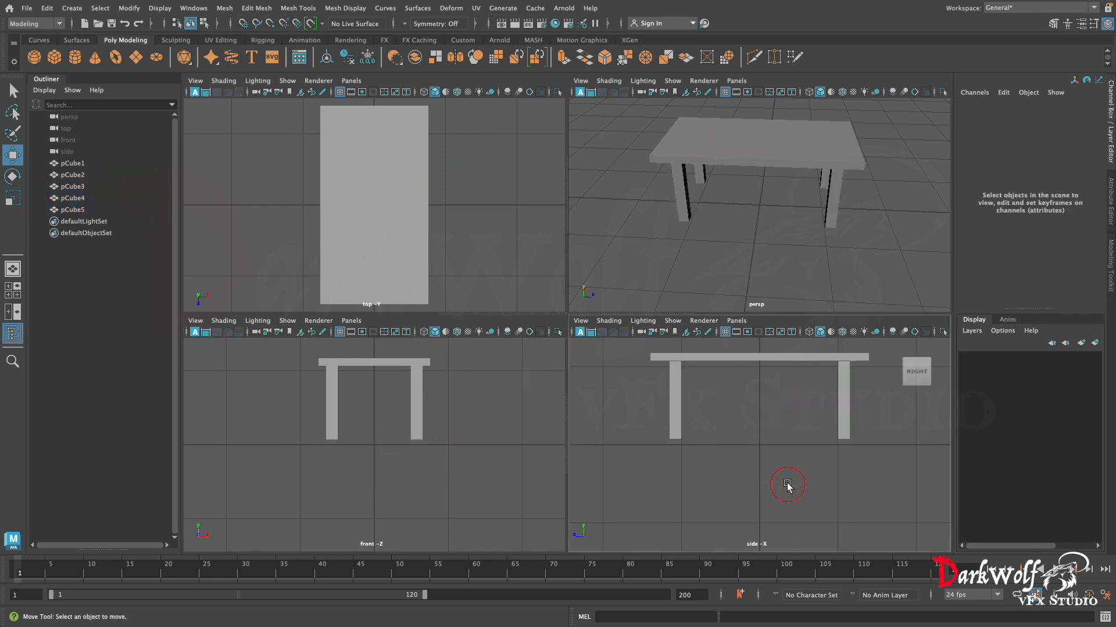
# Examine the finished table in perspective and from its underside and surrounding sides to check the leg placement.
pyautogui.keyDown('alt'); pyautogui.moveTo(887, 207); pyautogui.dragTo(848, 192); pyautogui.keyUp('alt')
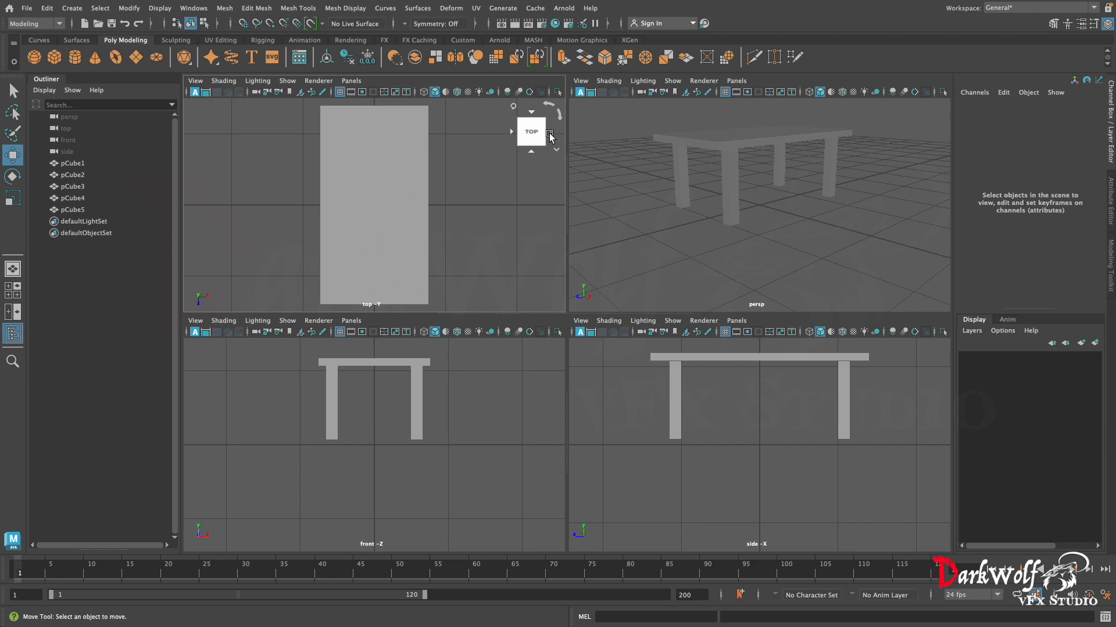
pyautogui.click(550, 136)
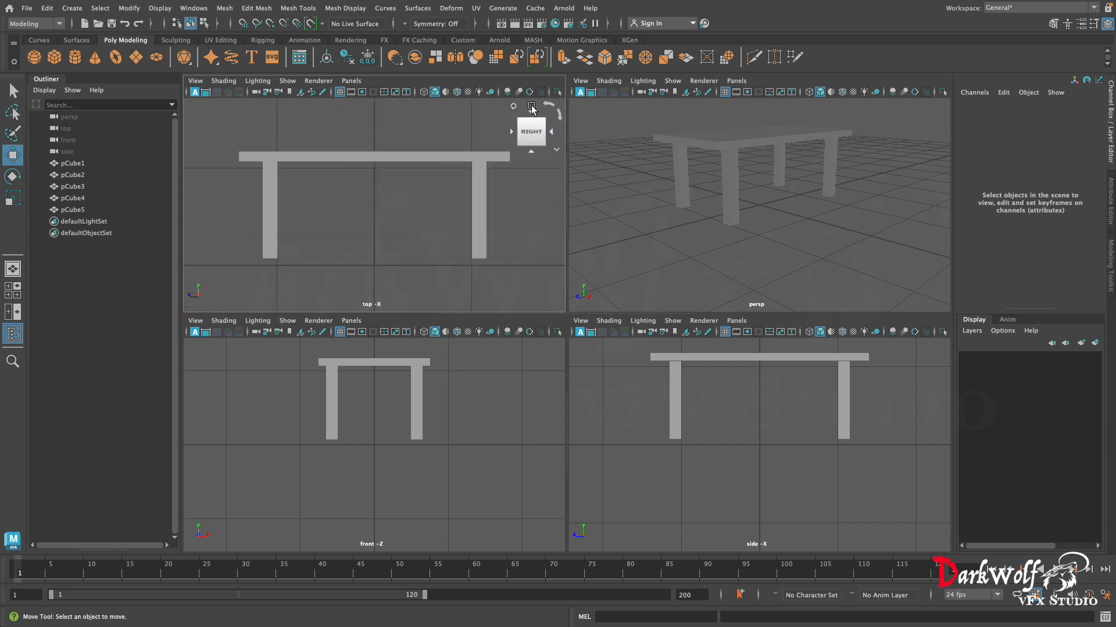
pyautogui.click(529, 145)
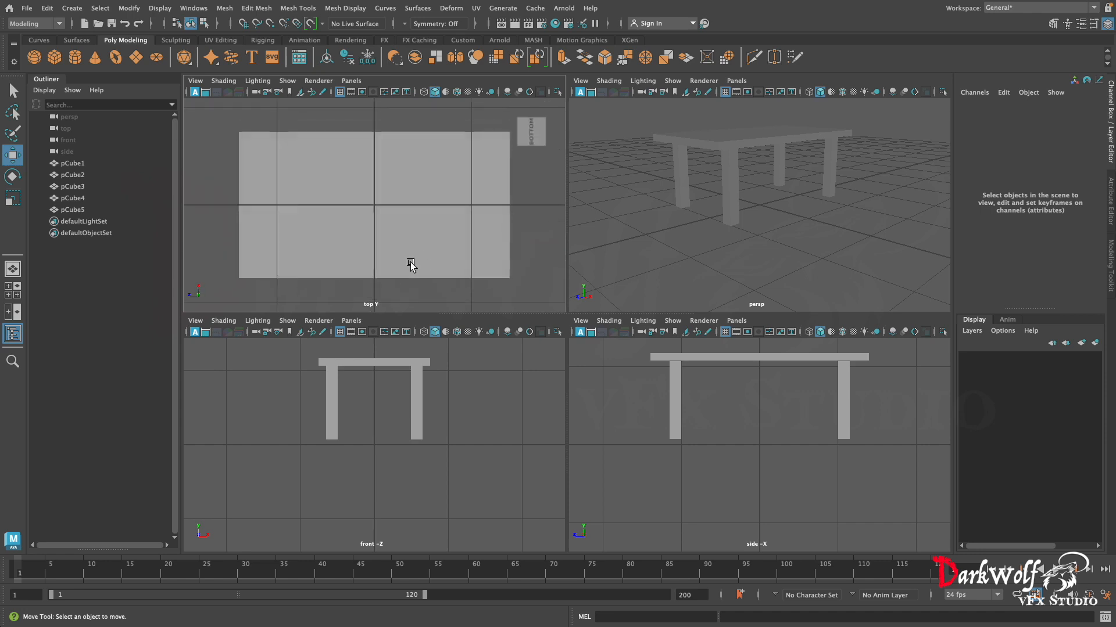
pyautogui.keyDown('alt'); pyautogui.moveTo(409, 264); pyautogui.dragTo(413, 252); pyautogui.keyUp('alt')
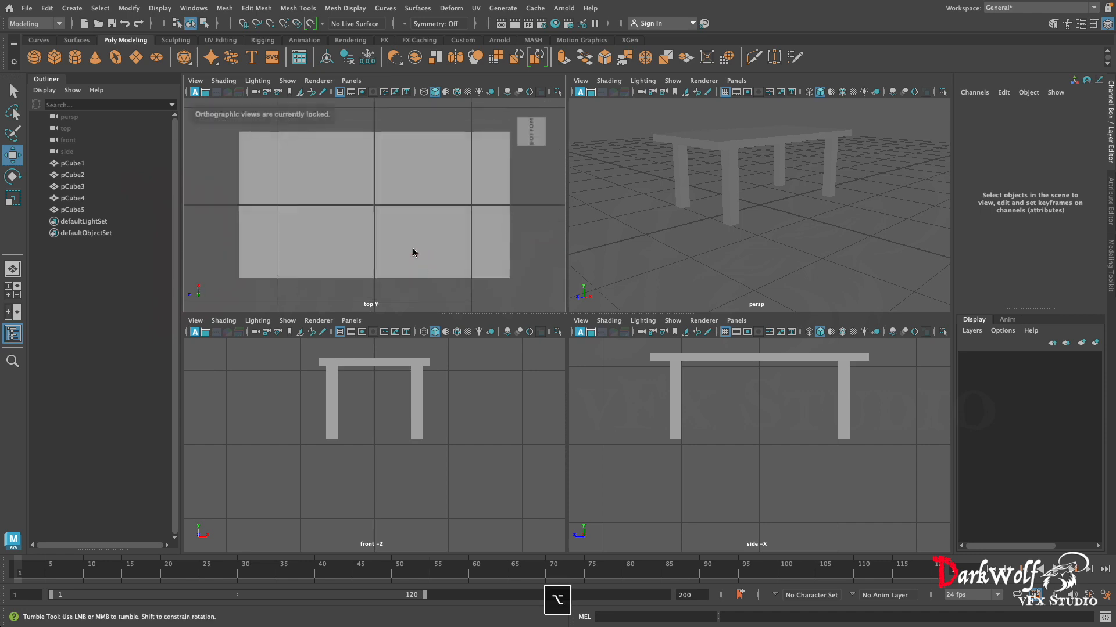
pyautogui.click(549, 133)
pyautogui.click(511, 136)
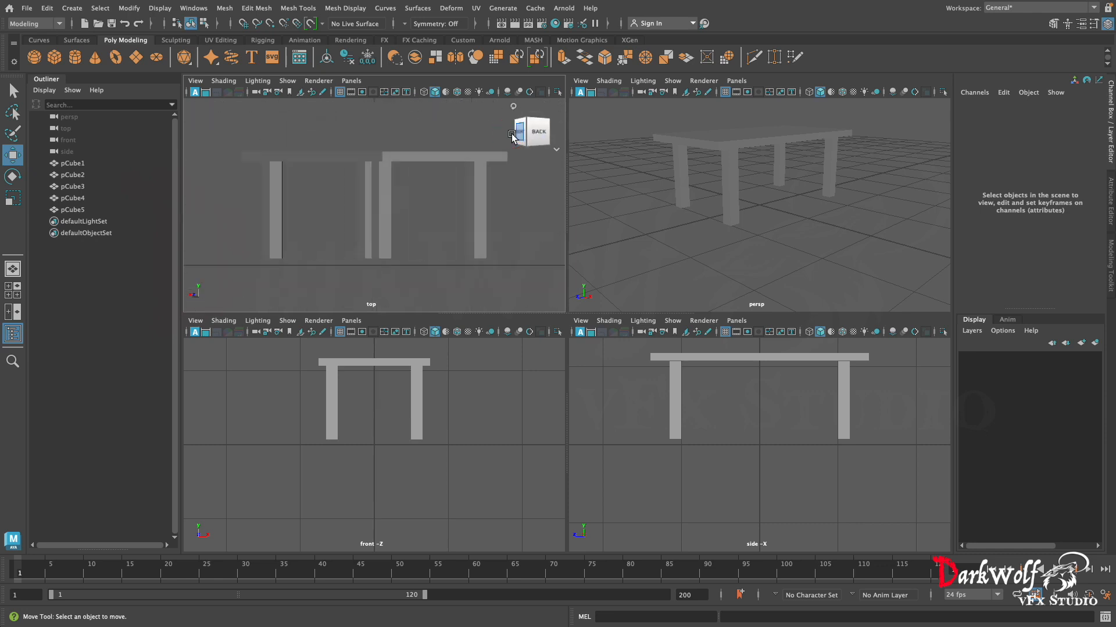
pyautogui.click(553, 134)
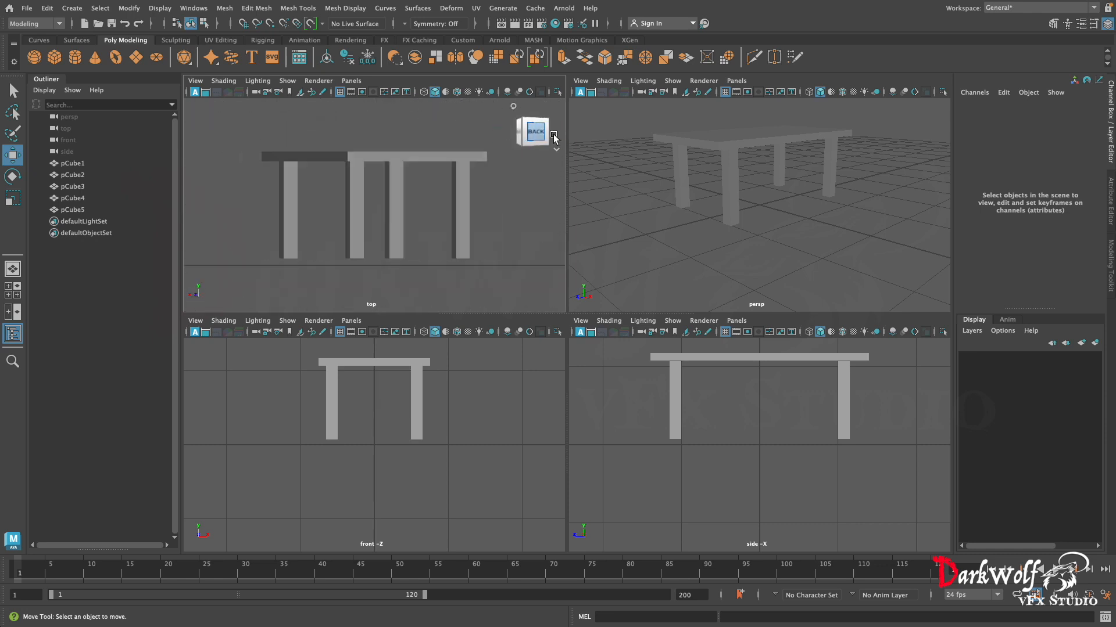
pyautogui.click(553, 134)
pyautogui.click(553, 135)
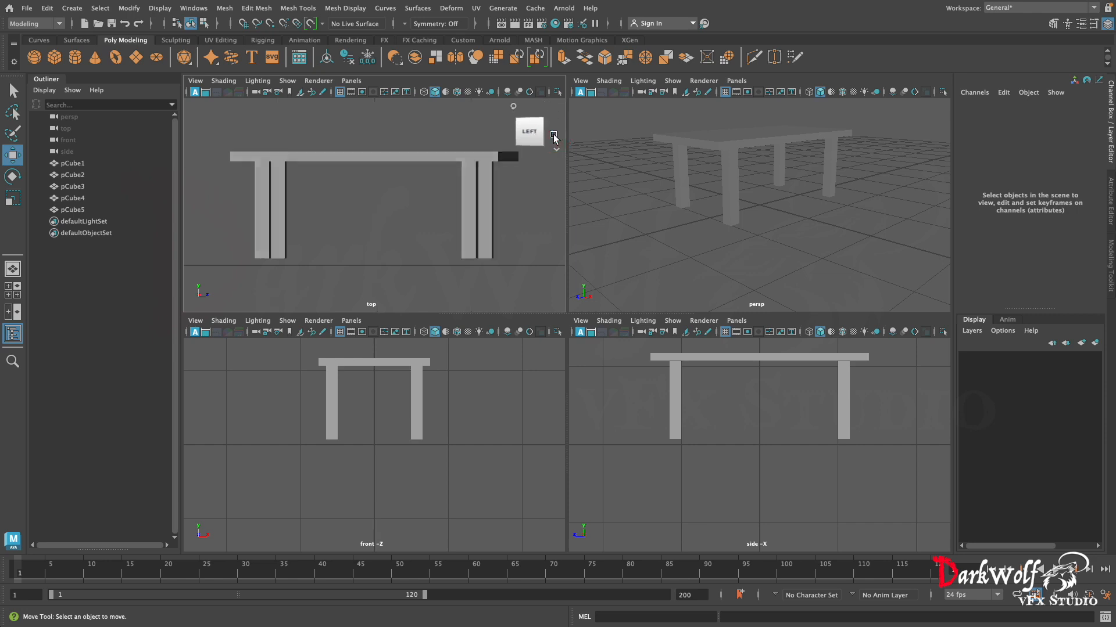
pyautogui.click(554, 134)
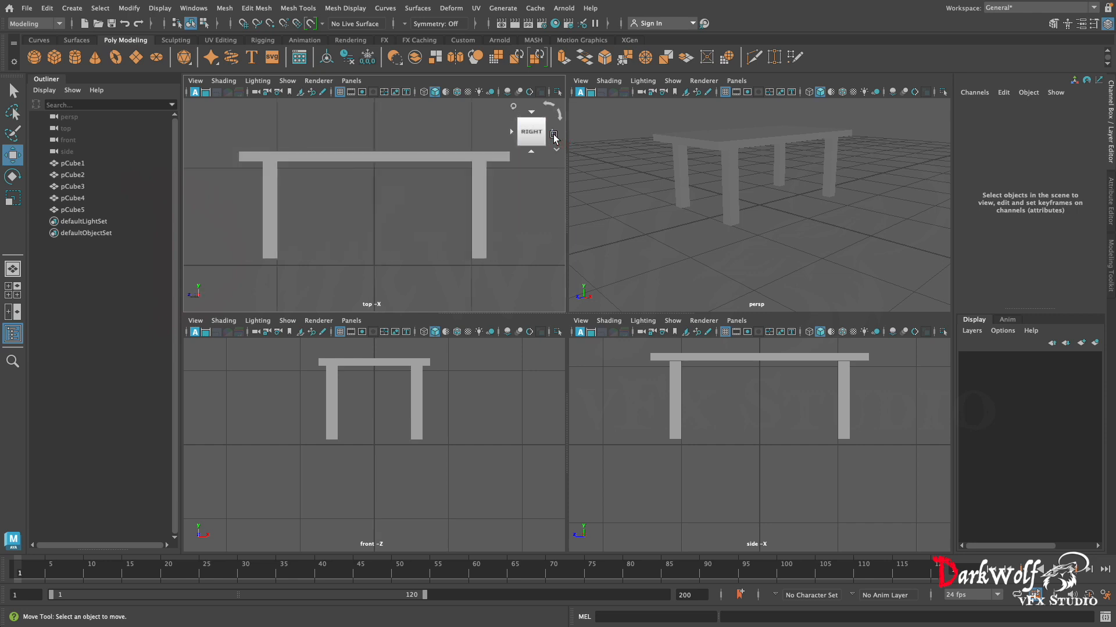
pyautogui.click(553, 135)
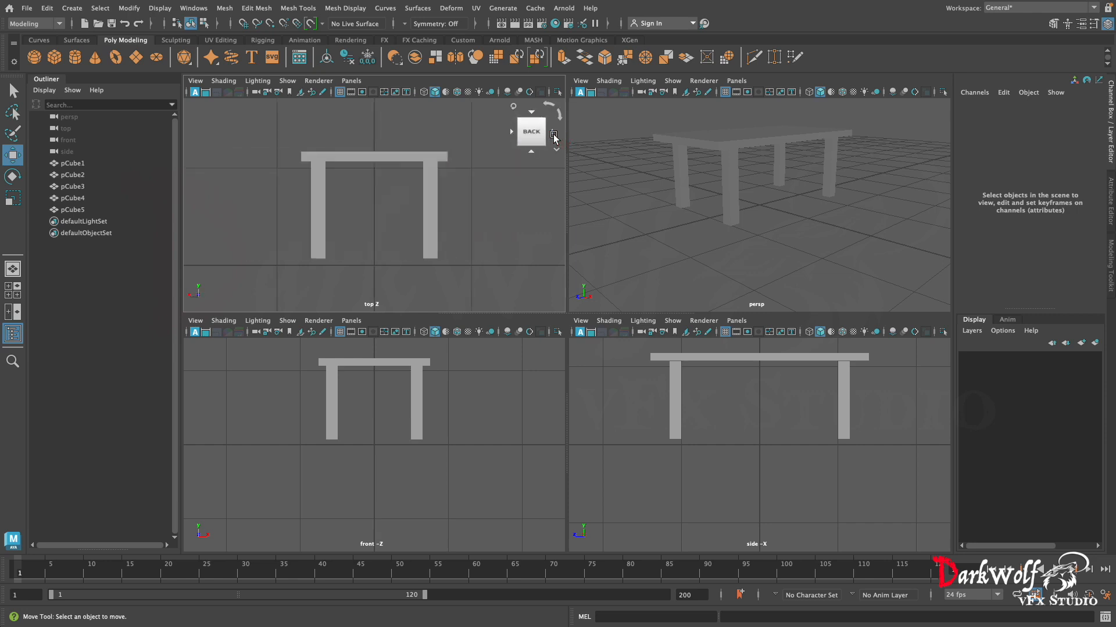
# Return the top viewport to its top-down view and examine the table in perspective from the front and sides.
pyautogui.click(553, 134)
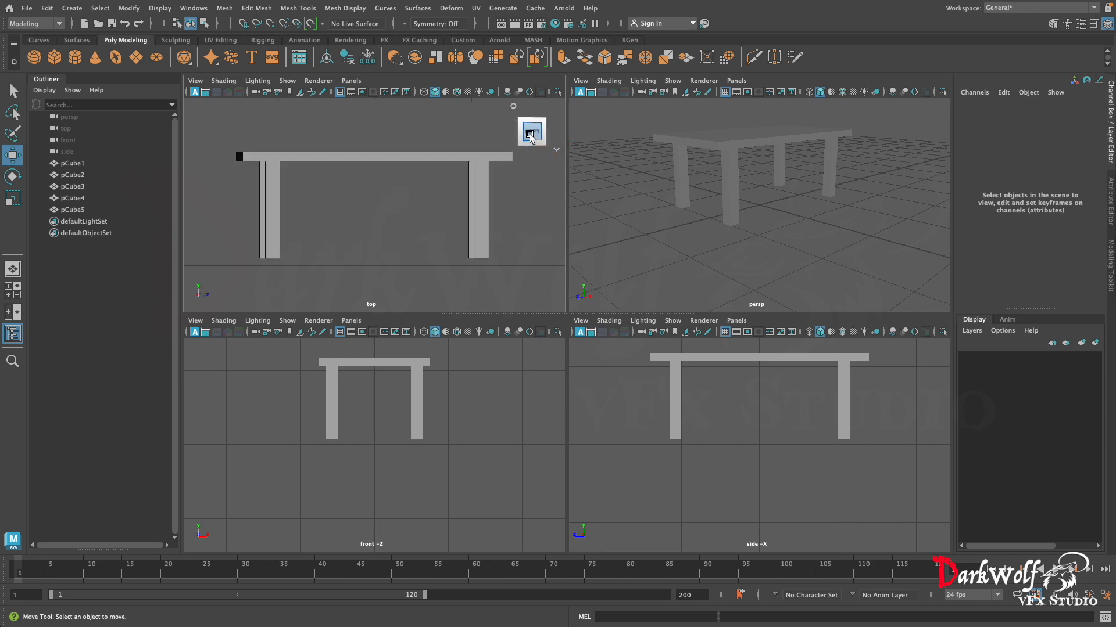
pyautogui.click(533, 116)
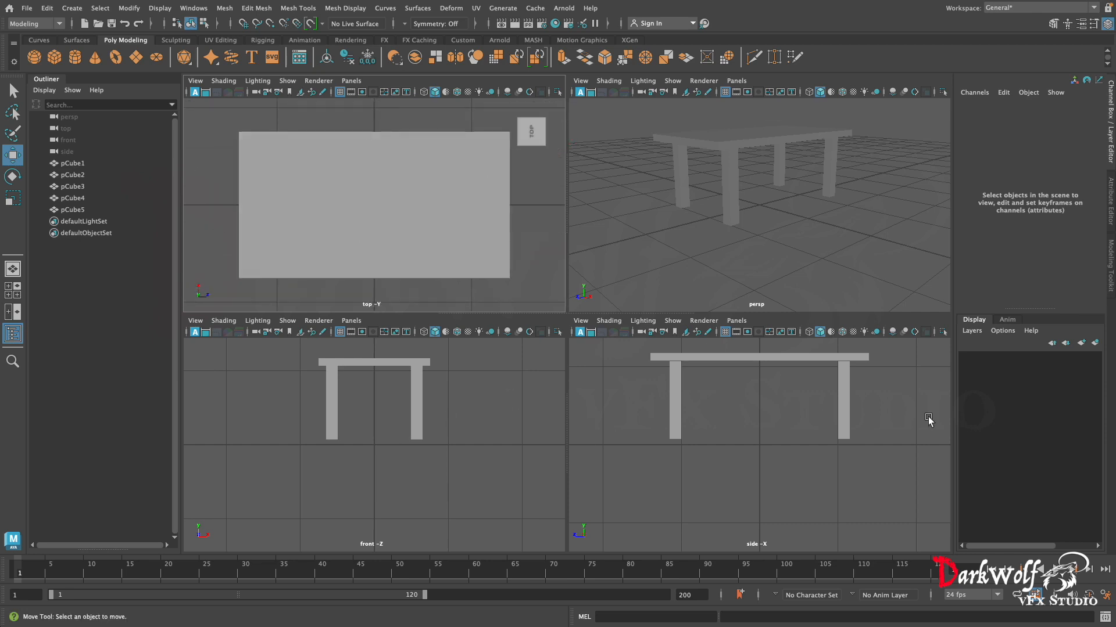
pyautogui.press('space')
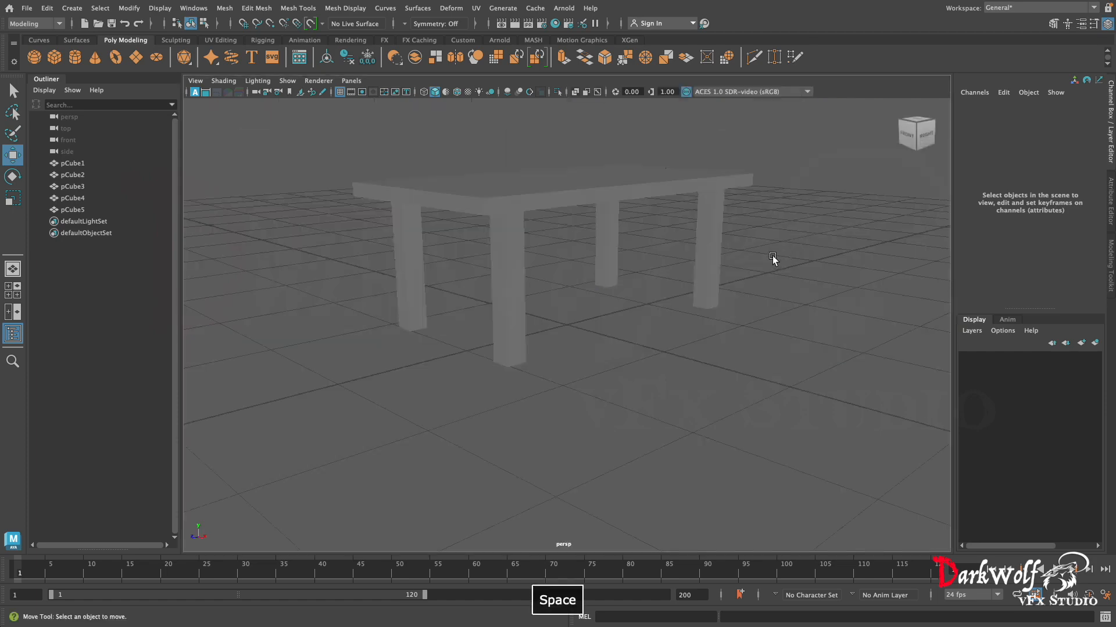
pyautogui.keyDown('alt'); pyautogui.moveTo(600, 368); pyautogui.dragTo(645, 298); pyautogui.keyUp('alt')
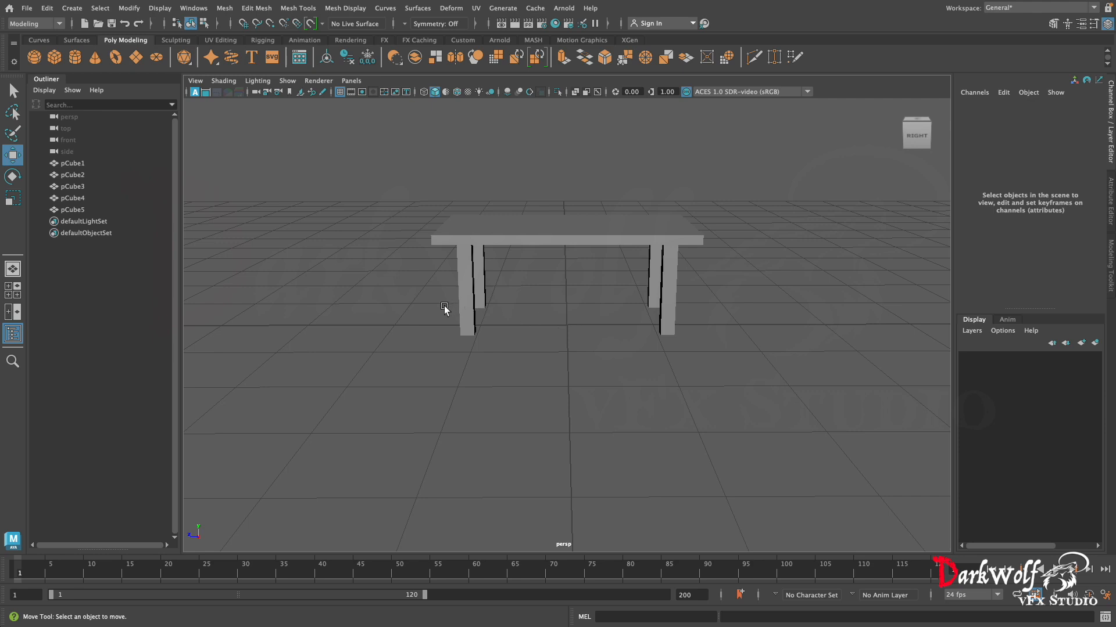
pyautogui.keyDown('alt'); pyautogui.moveTo(495, 308); pyautogui.dragTo(444, 308); pyautogui.keyUp('alt')
pyautogui.keyDown('alt'); pyautogui.moveTo(490, 304); pyautogui.dragTo(519, 305); pyautogui.keyUp('alt')
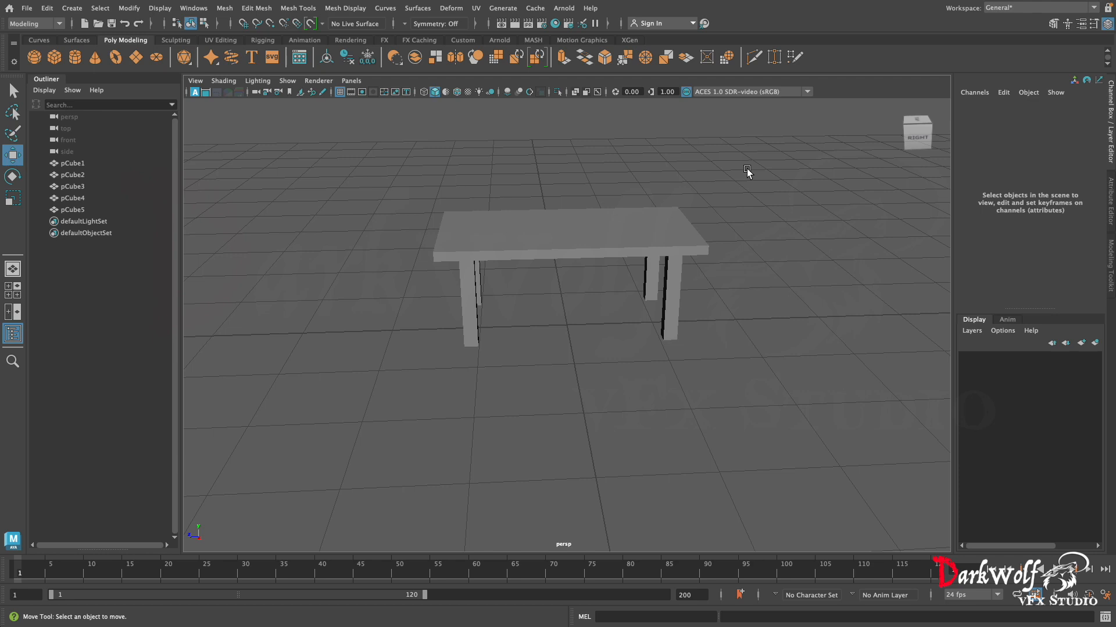
# Start saving the scene under a new name, creating and opening a "Maya" folder on the Darkwolf Studio volume.
pyautogui.press('shift+super+s')
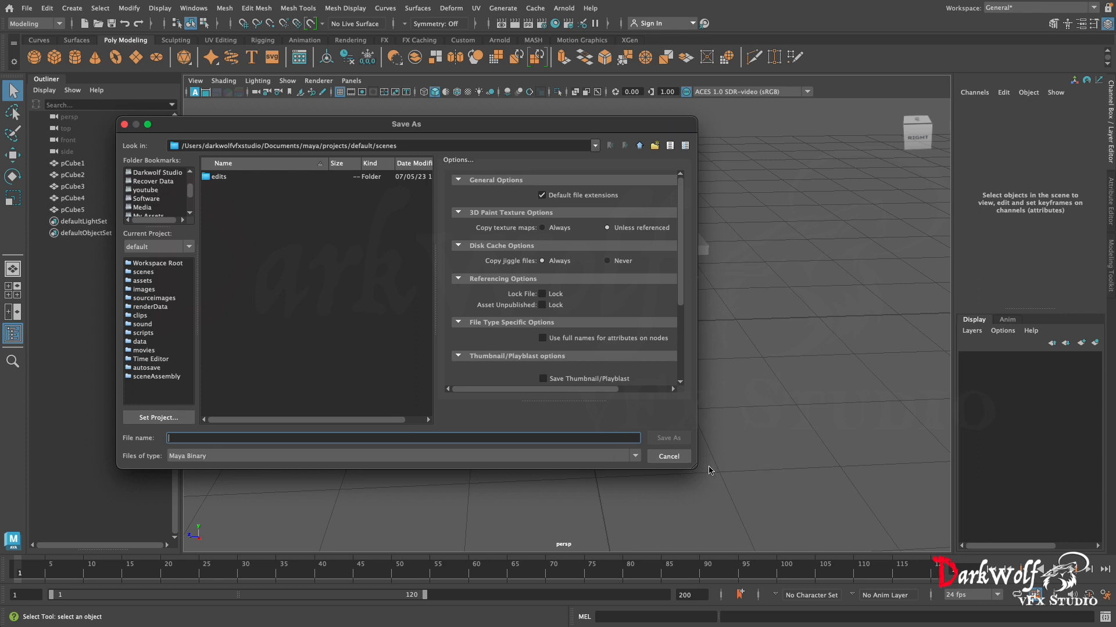
pyautogui.moveTo(697, 469); pyautogui.dragTo(825, 567)
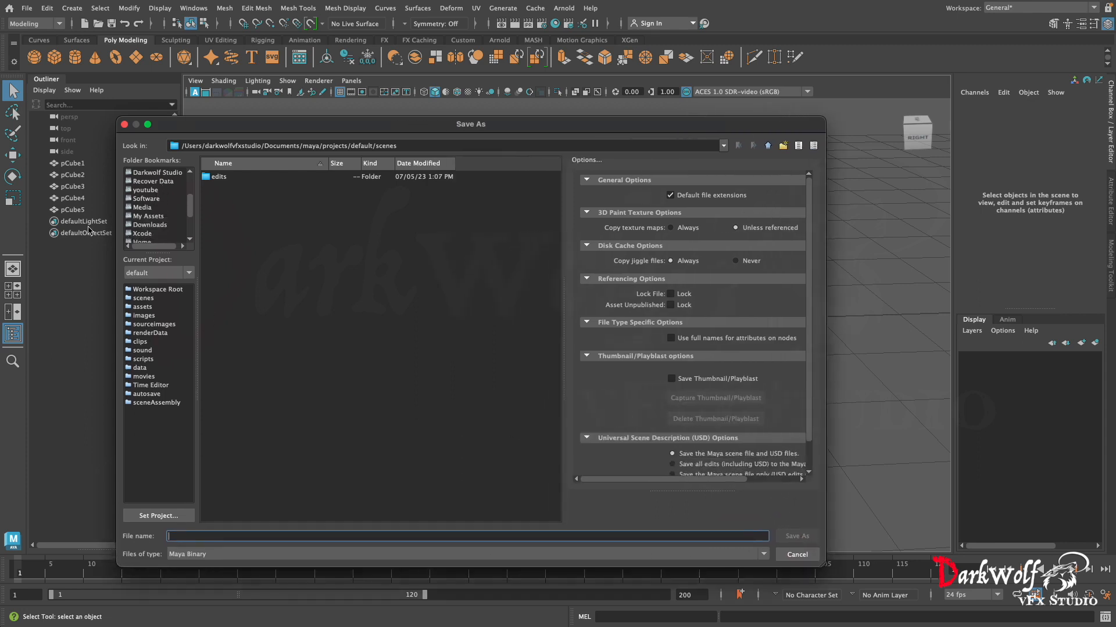
pyautogui.scroll(2, 156, 228)
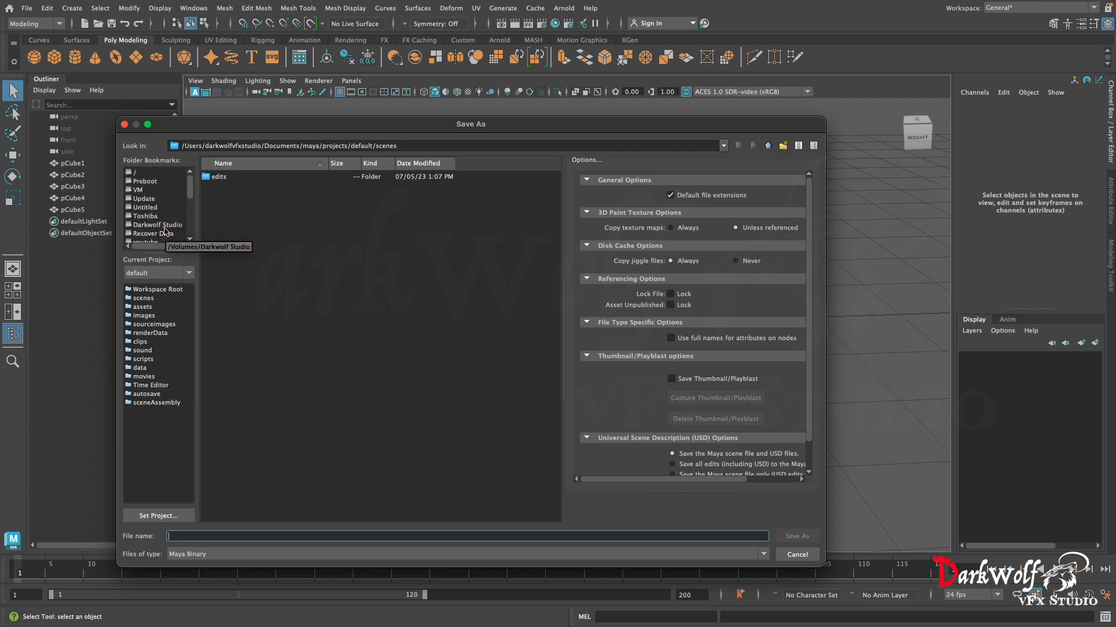
pyautogui.click(163, 227)
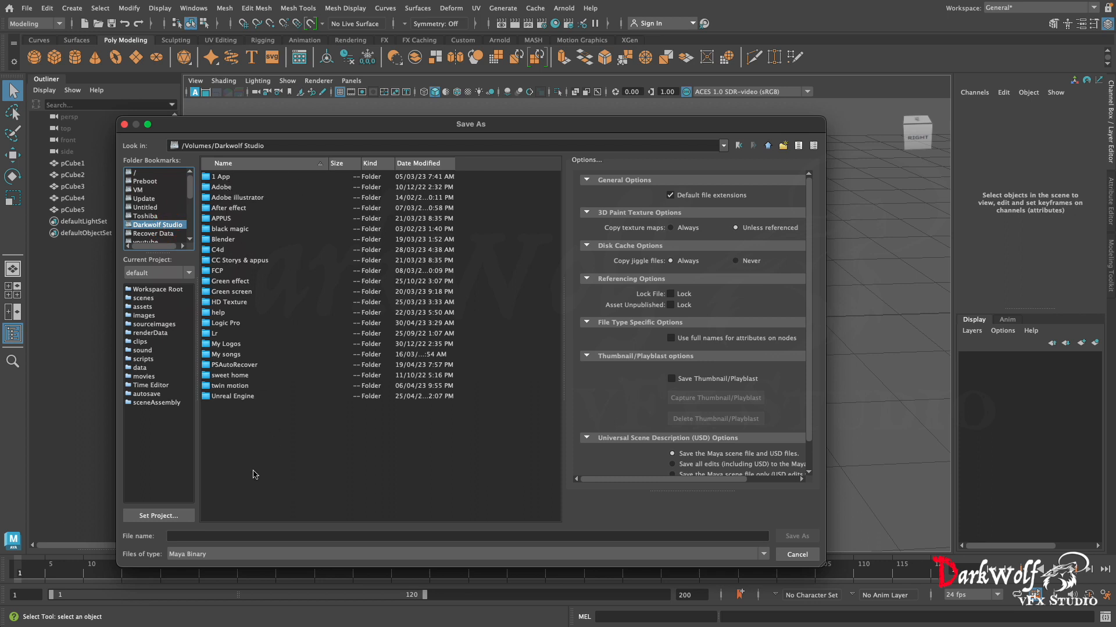
pyautogui.rightClick(255, 475)
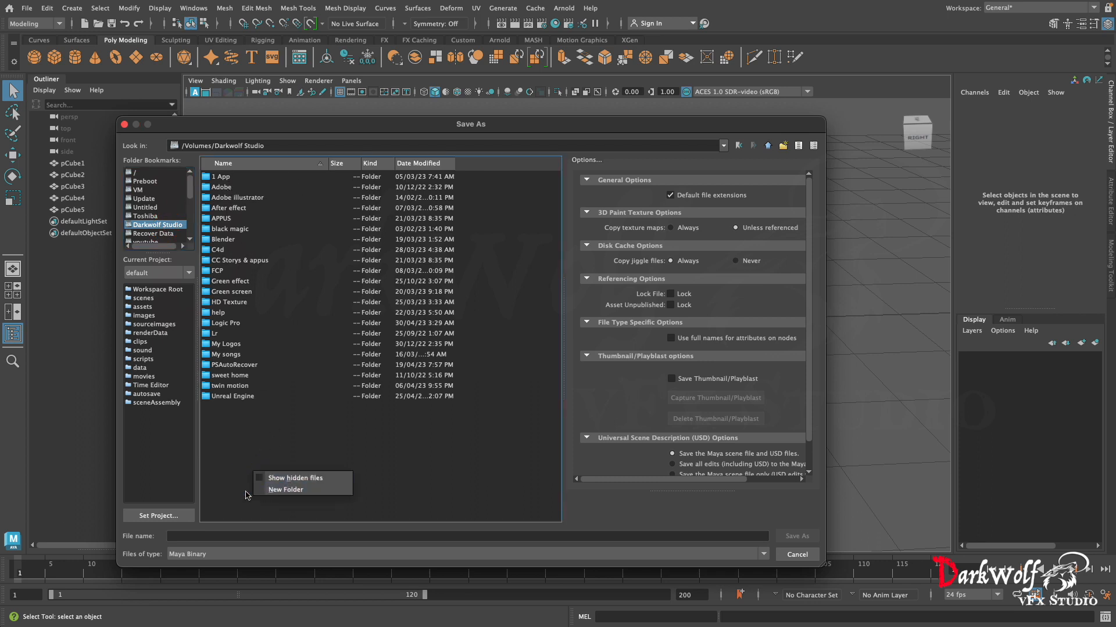
pyautogui.click(287, 489)
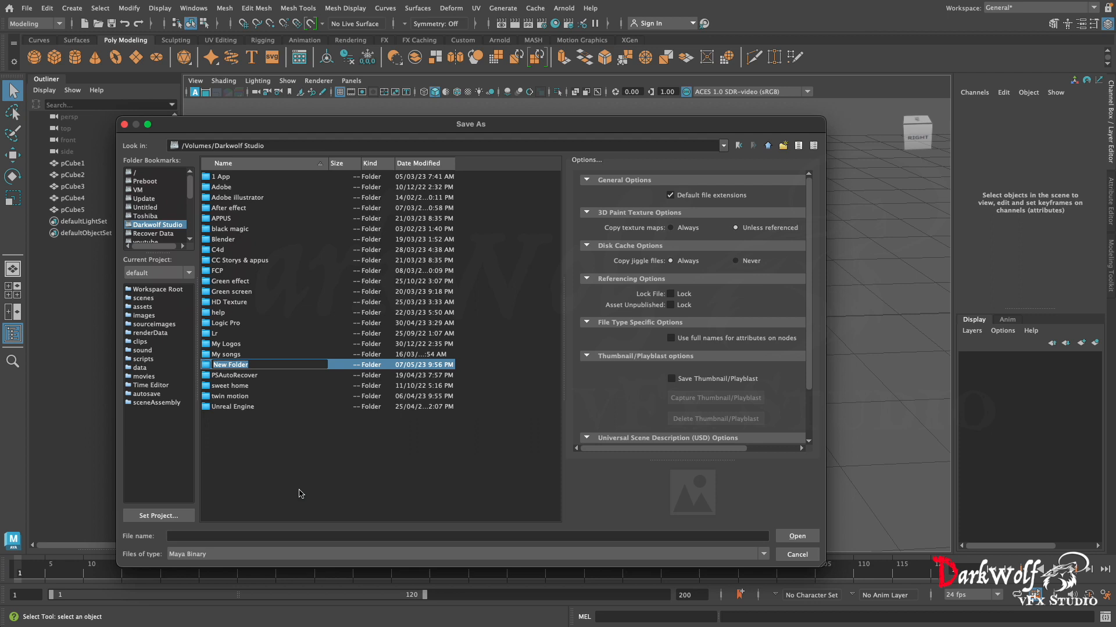
pyautogui.write('Maya')
pyautogui.press('Return')
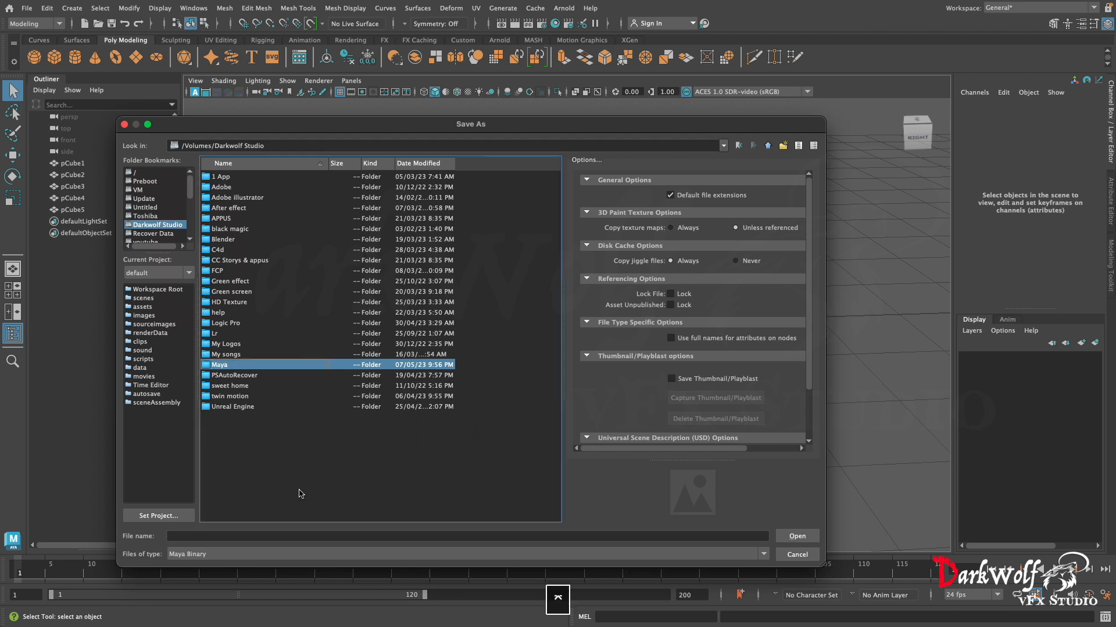
pyautogui.doubleClick(253, 367)
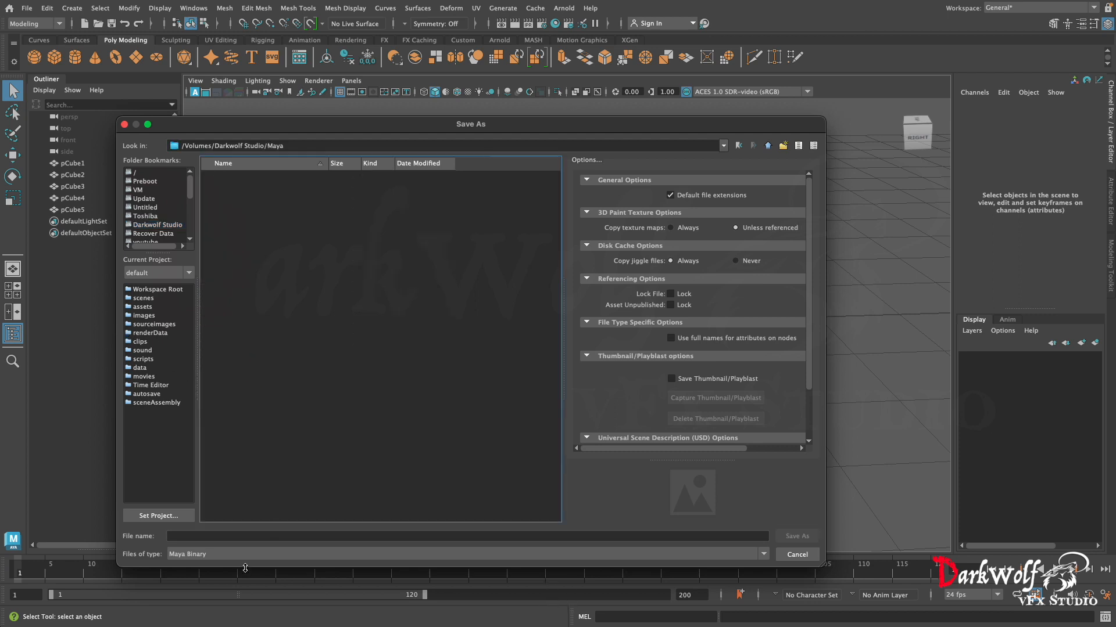
# Name the scene file "Table" and save it as Maya Binary in the new Maya folder.
pyautogui.click(223, 536)
pyautogui.write('bech')
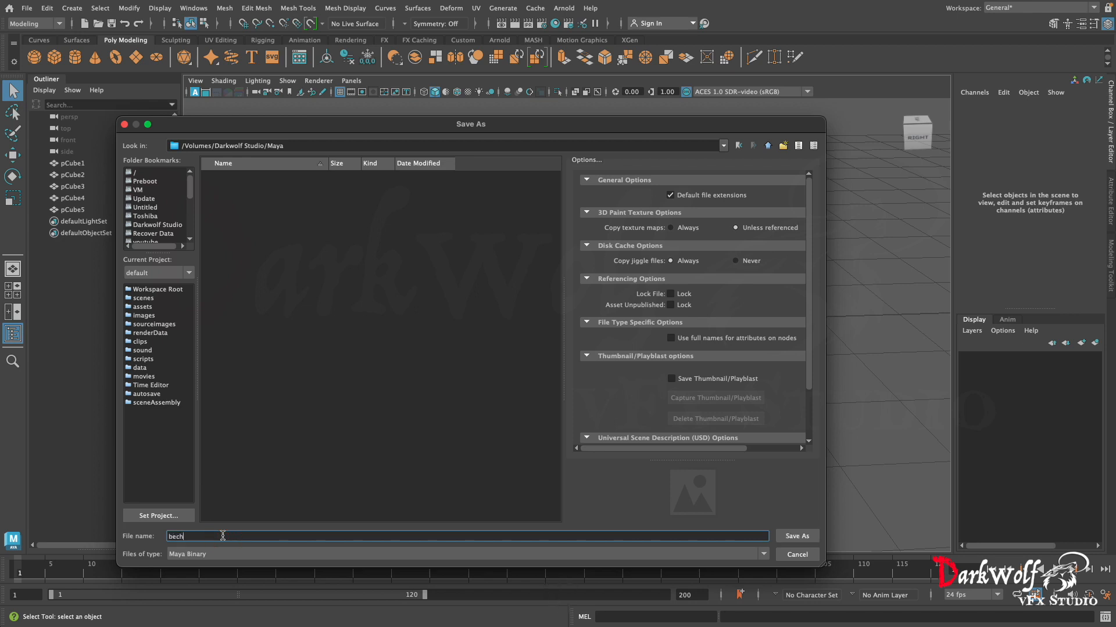
pyautogui.press('BackSpace')
pyautogui.press('BackSpace')
pyautogui.press('BackSpace')
pyautogui.press('BackSpace')
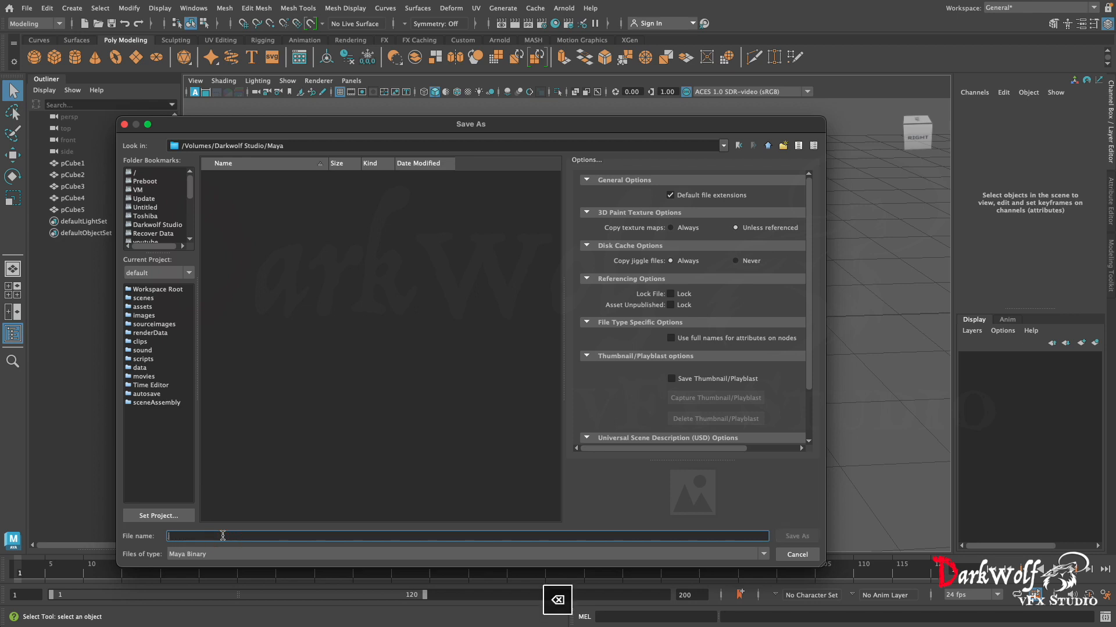
pyautogui.write('Table')
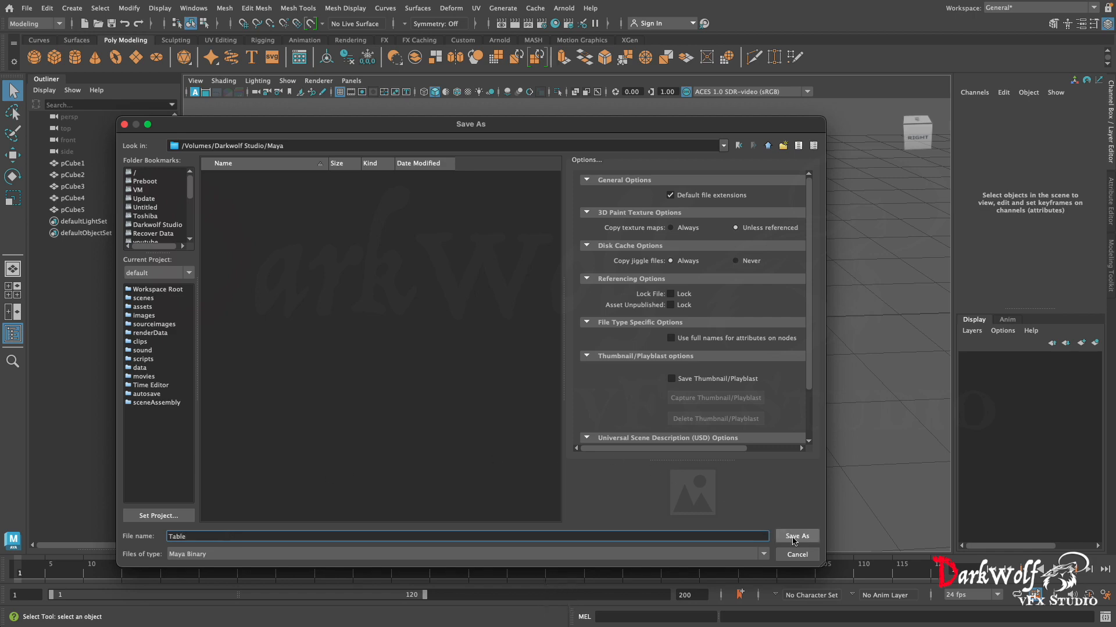
pyautogui.click(794, 538)
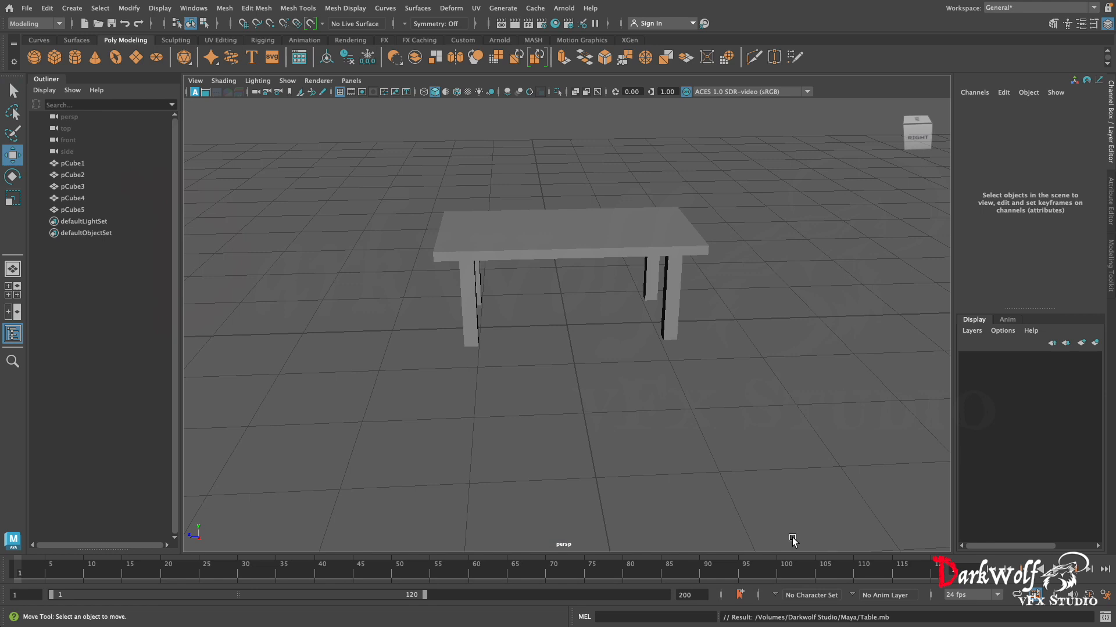
# Create a new empty scene.
pyautogui.moveTo(50, 19)
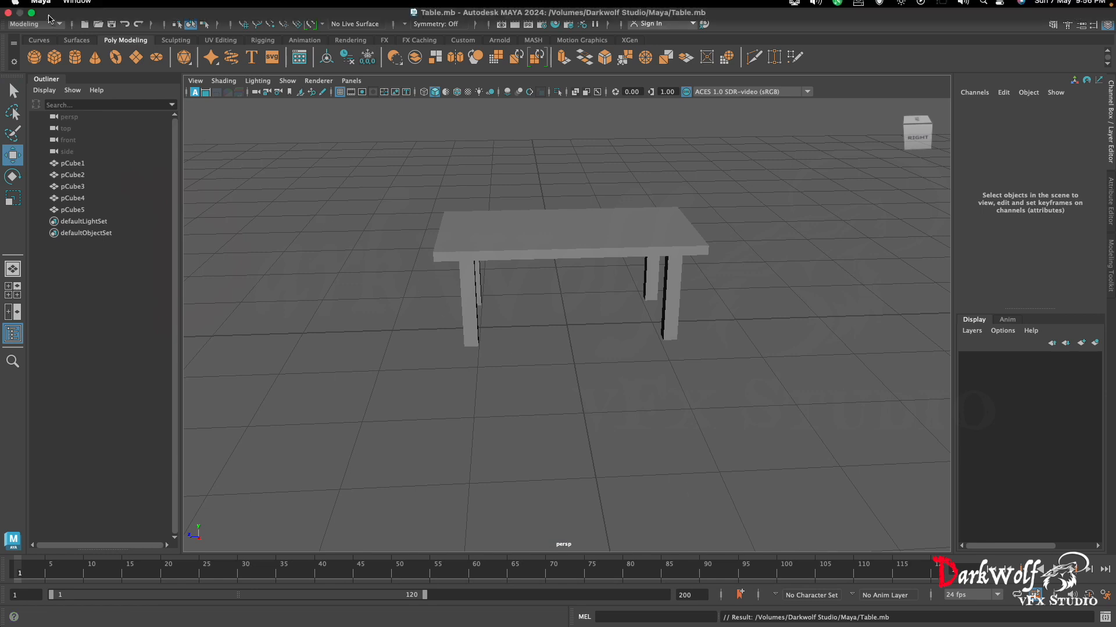
pyautogui.click(27, 8)
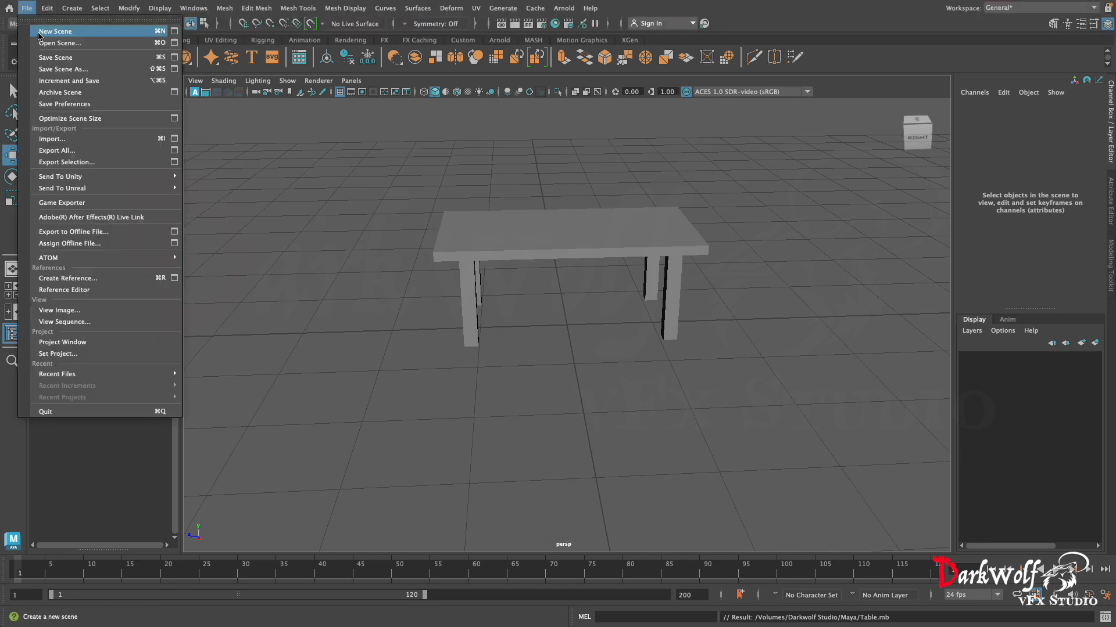
pyautogui.click(401, 314)
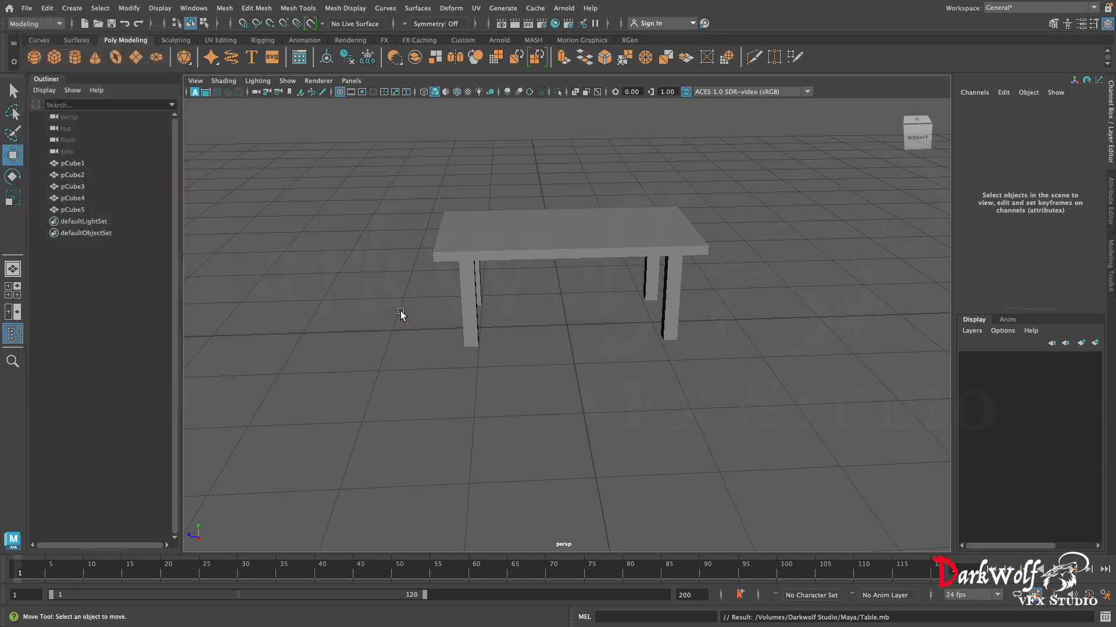
pyautogui.press('super+n')
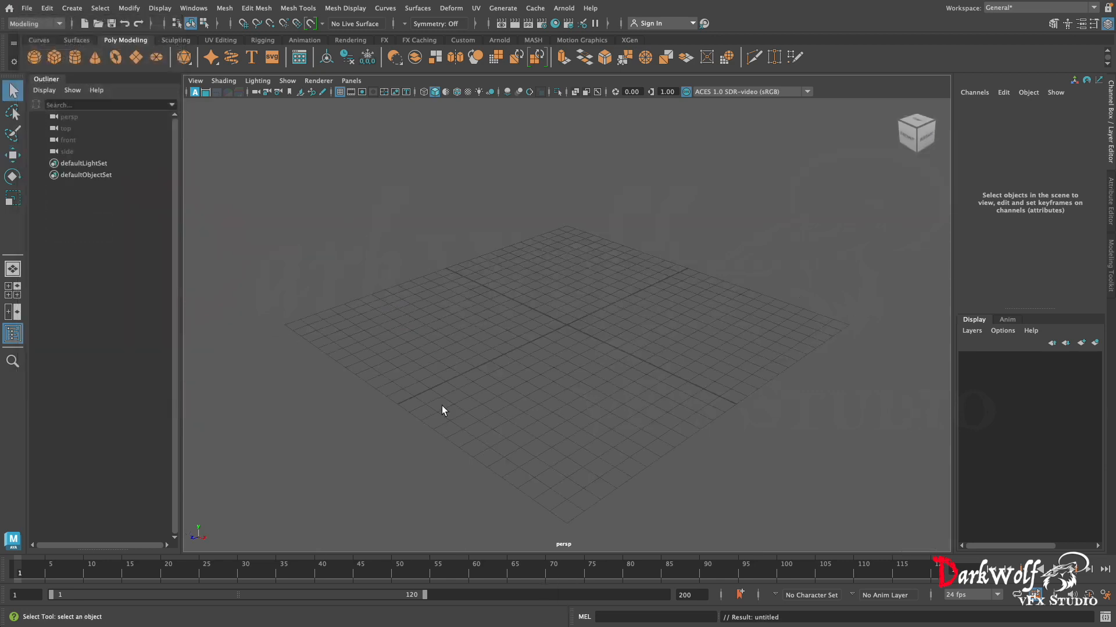
# Create a polygon cylinder at the origin and flatten it to a Y scale of about 0.113.
pyautogui.keyDown('alt'); pyautogui.moveTo(437, 406); pyautogui.dragTo(505, 401); pyautogui.keyUp('alt')
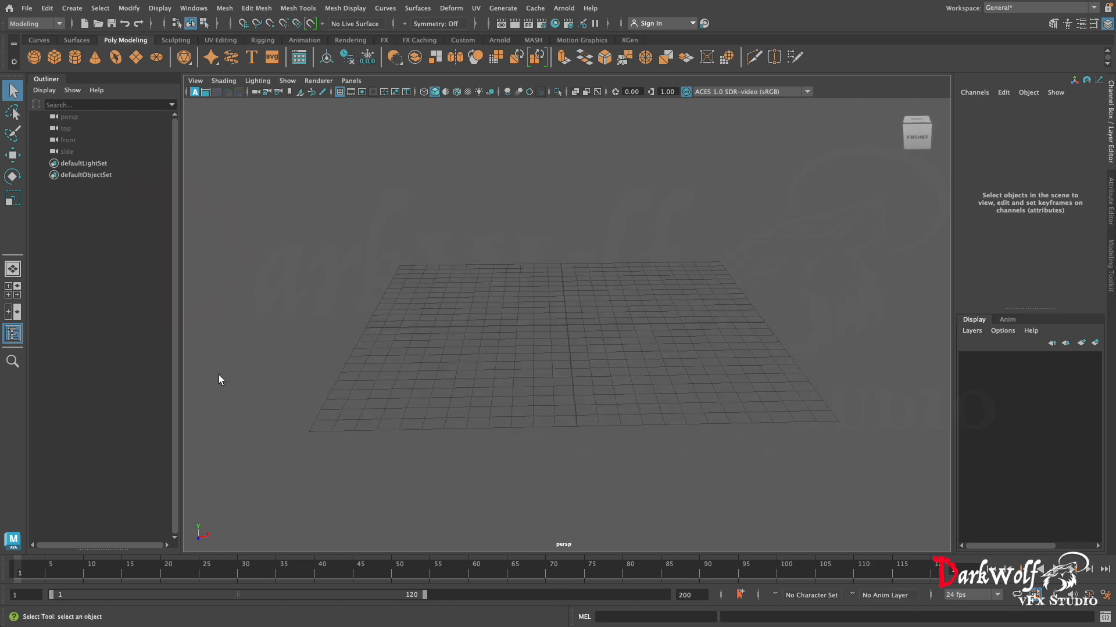
pyautogui.click(73, 60)
pyautogui.press('f')
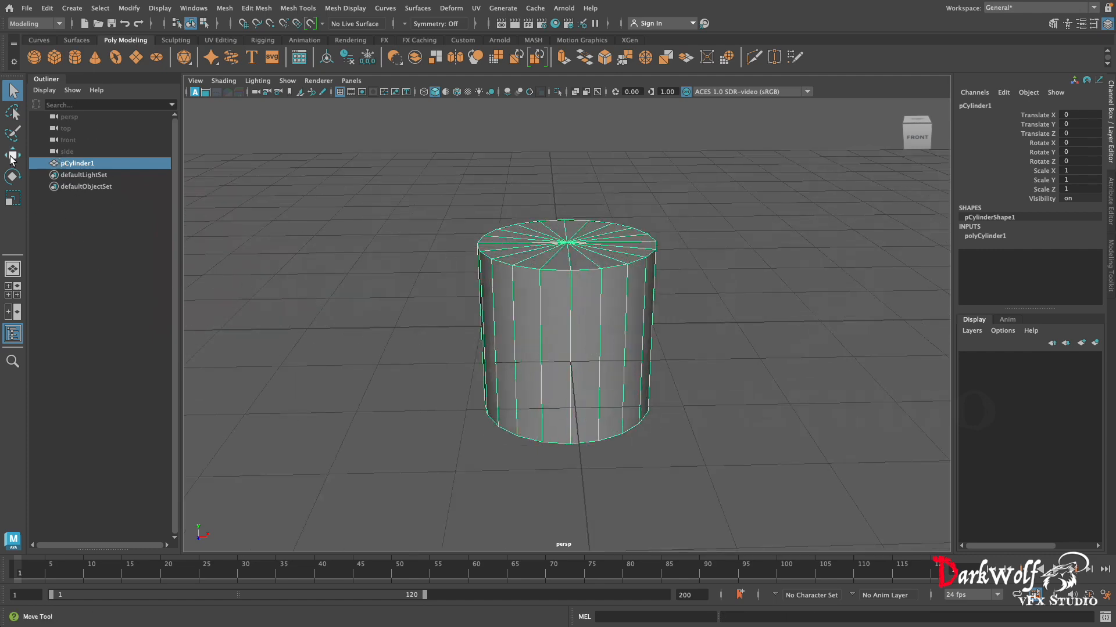
pyautogui.click(13, 197)
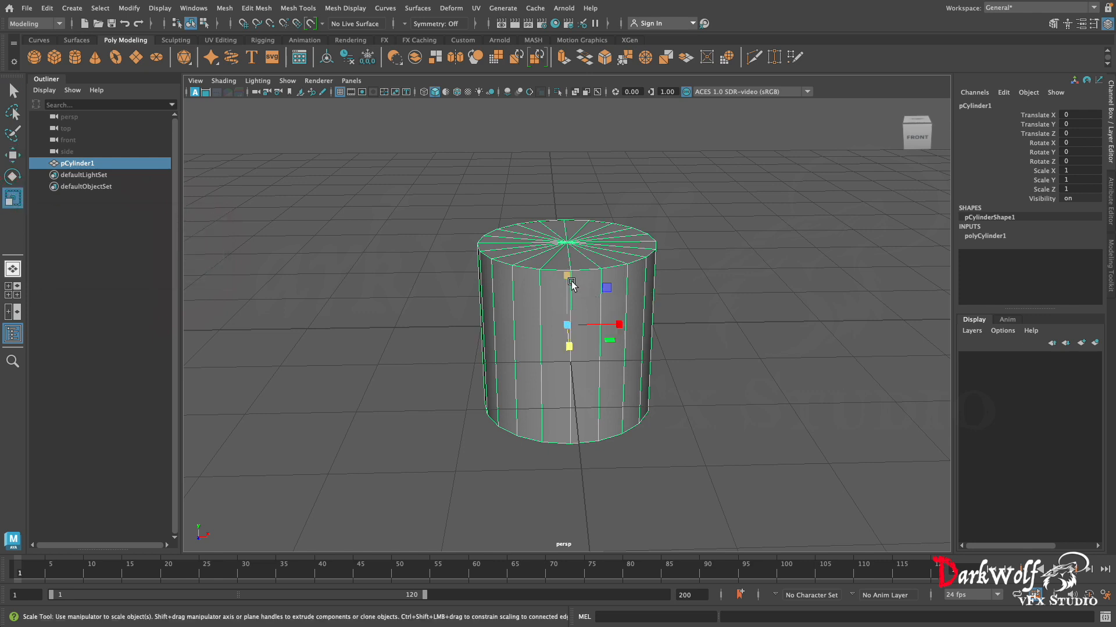
pyautogui.moveTo(567, 275); pyautogui.dragTo(576, 334)
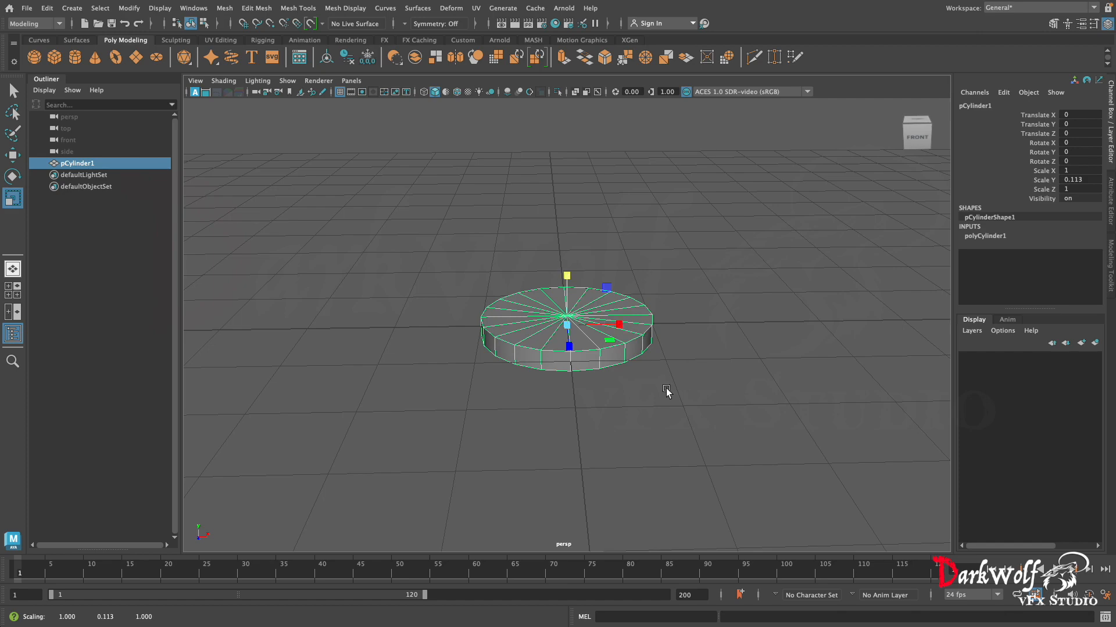
# Try stretching the disc along X, undo that, and enlarge it uniformly to about 2.351 in X and Z and 0.267 in Y.
pyautogui.keyDown('alt'); pyautogui.moveTo(616, 356); pyautogui.dragTo(724, 321); pyautogui.keyUp('alt')
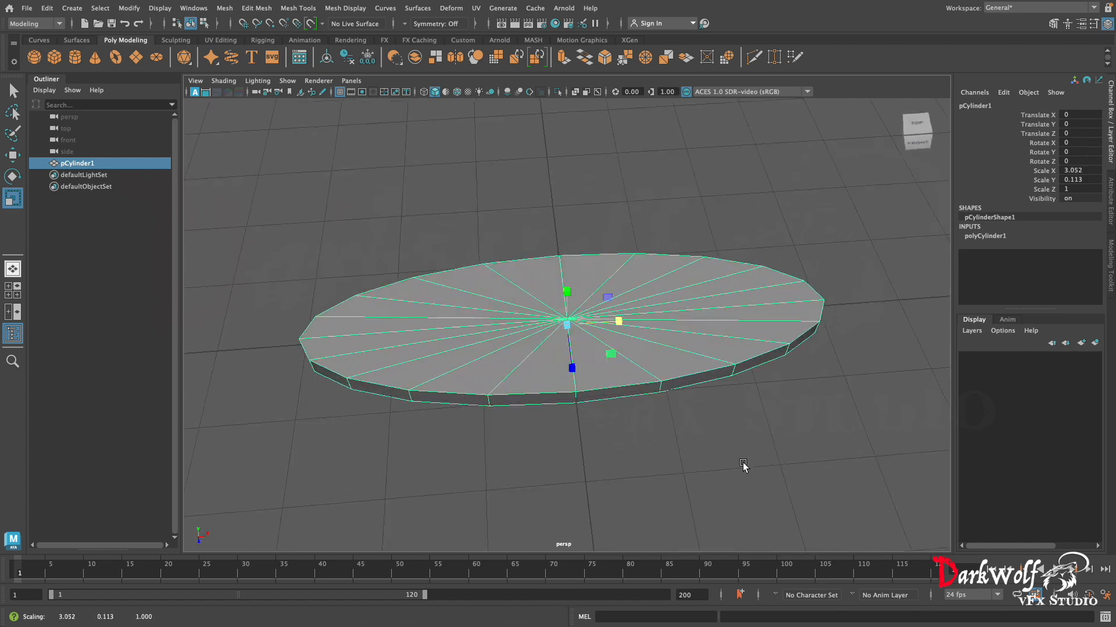
pyautogui.press('super+z')
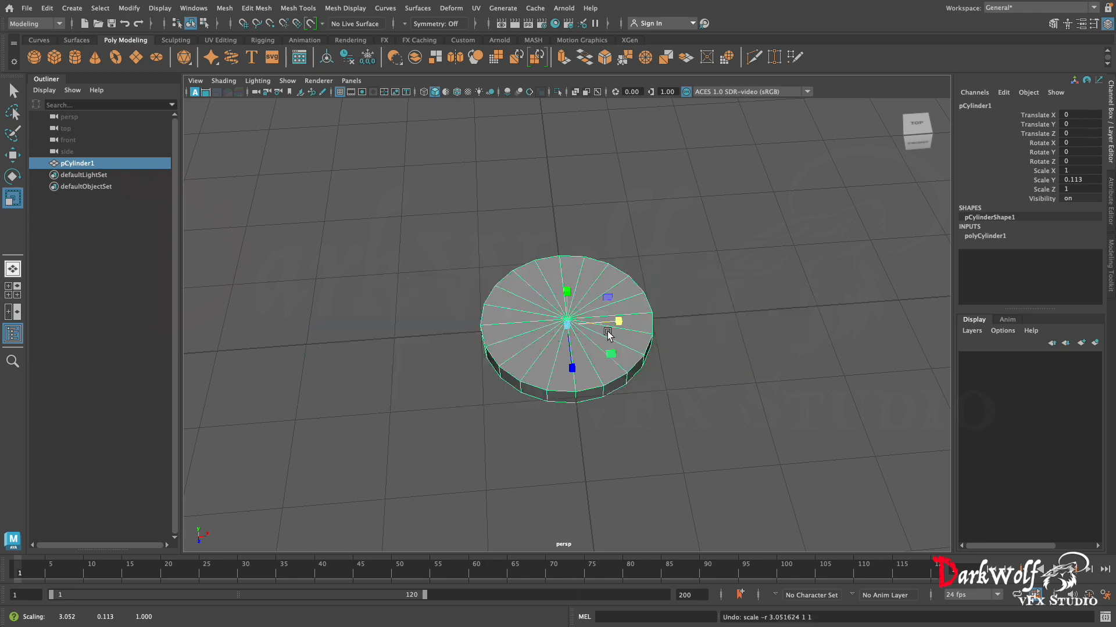
pyautogui.moveTo(564, 327); pyautogui.dragTo(725, 345)
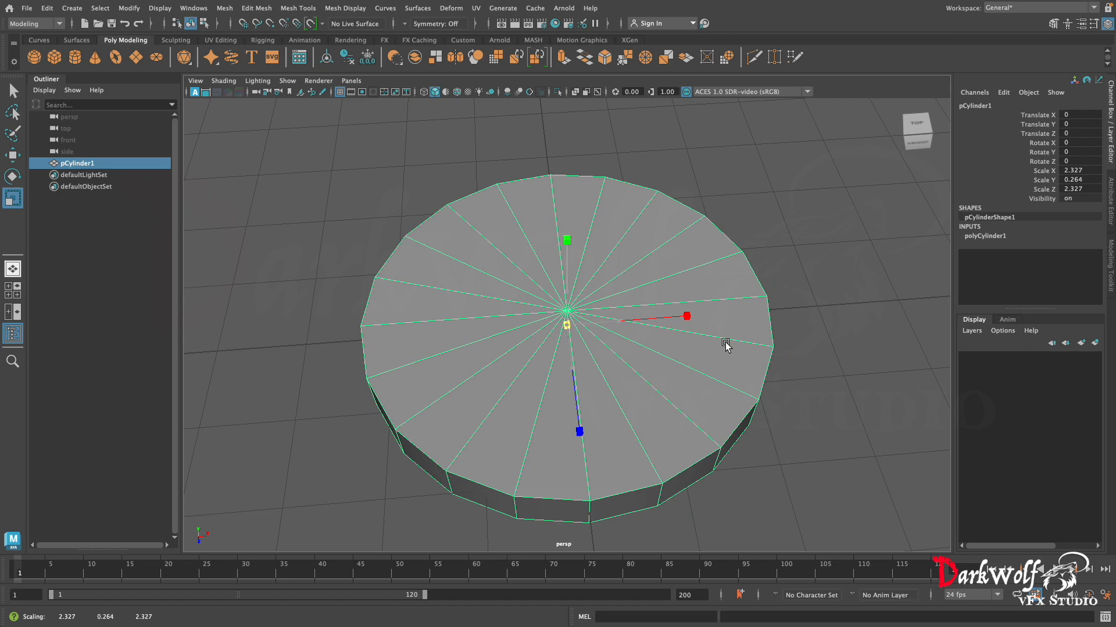
pyautogui.click(816, 407)
# Raise the disc along Y to about 2.212 above the grid to serve as the round tabletop.
pyautogui.keyDown('alt'); pyautogui.moveTo(817, 407); pyautogui.dragTo(844, 377); pyautogui.keyUp('alt')
pyautogui.press('w')
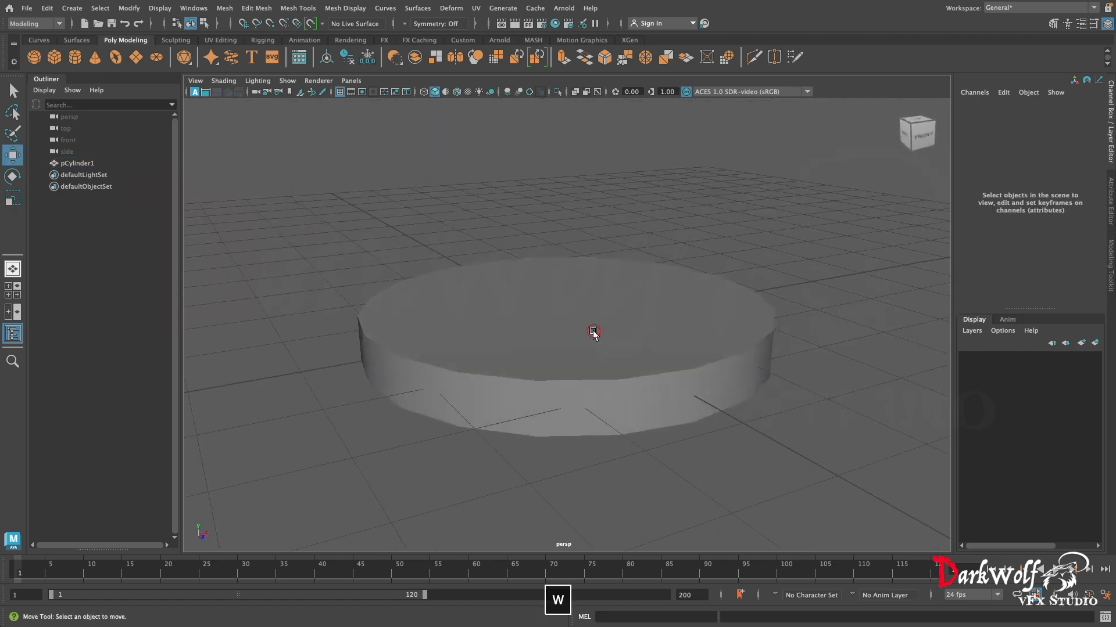
pyautogui.click(593, 333)
pyautogui.moveTo(568, 272); pyautogui.dragTo(584, 83)
pyautogui.scroll(-4, 564, 238)
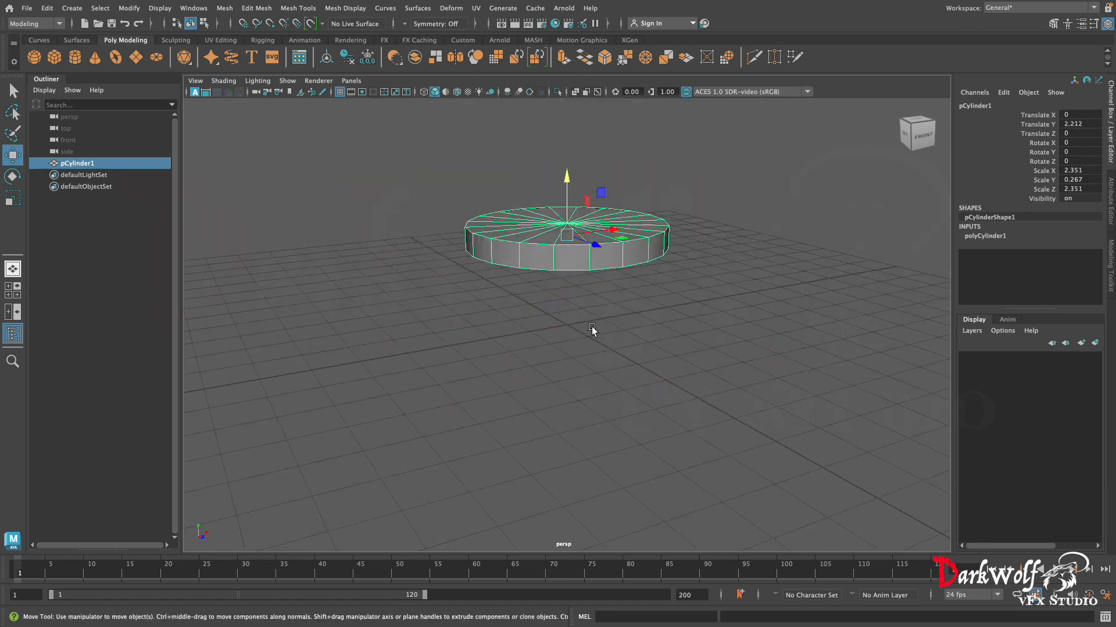
# Create a second polygon cylinder and raise it along Y to about 1.031, beneath the centre of the round tabletop.
pyautogui.click(75, 59)
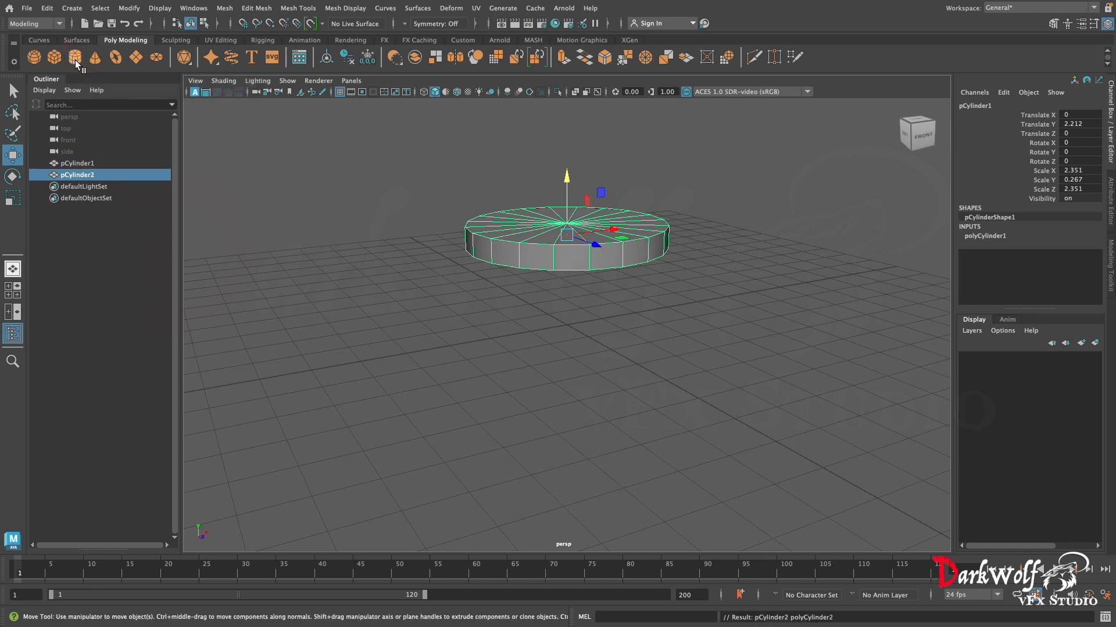
pyautogui.moveTo(566, 271); pyautogui.dragTo(581, 232)
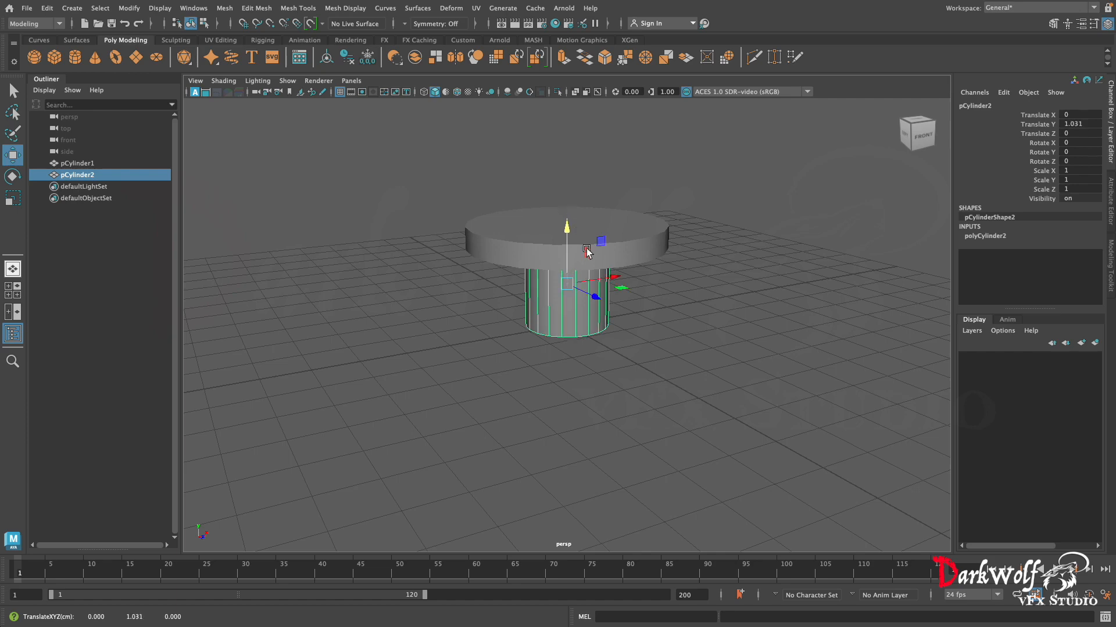
pyautogui.click(559, 384)
# Scale the second cylinder beneath the tabletop uniformly to about 0.404 to make it a narrow leg.
pyautogui.moveTo(593, 376)
pyautogui.keyDown('alt'); pyautogui.mouseDown()
pyautogui.moveTo(463, 331)
pyautogui.moveTo(517, 378)
pyautogui.moveTo(625, 386)
pyautogui.moveTo(634, 397)
pyautogui.moveTo(648, 382)
pyautogui.mouseUp(); pyautogui.keyUp('alt')
pyautogui.click(567, 302)
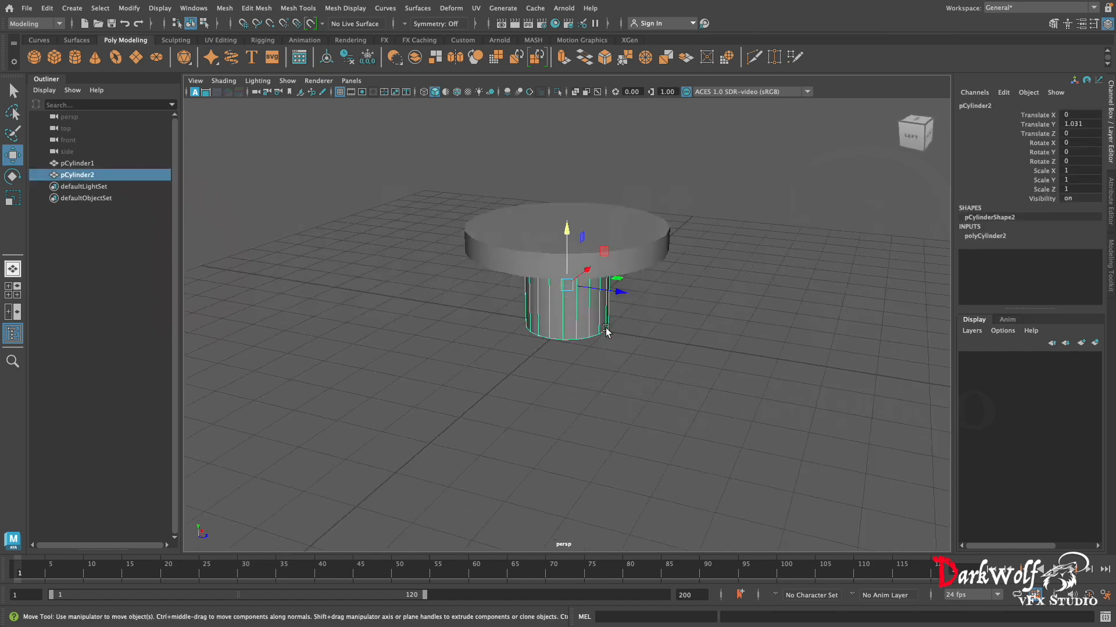
pyautogui.press('r')
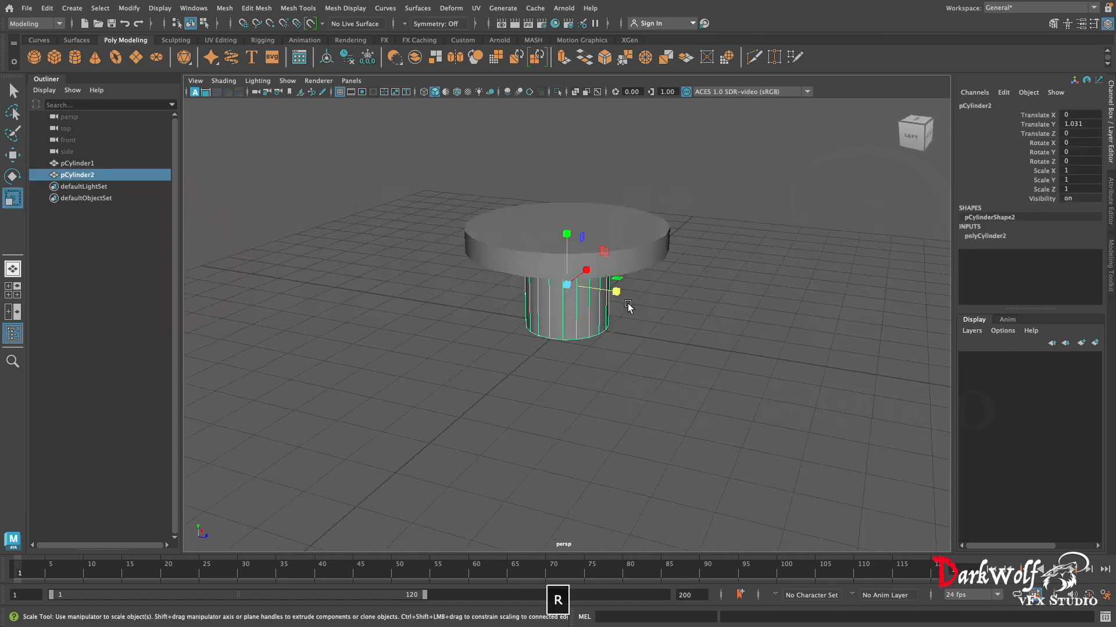
pyautogui.moveTo(618, 292); pyautogui.dragTo(523, 292)
pyautogui.press('super+z')
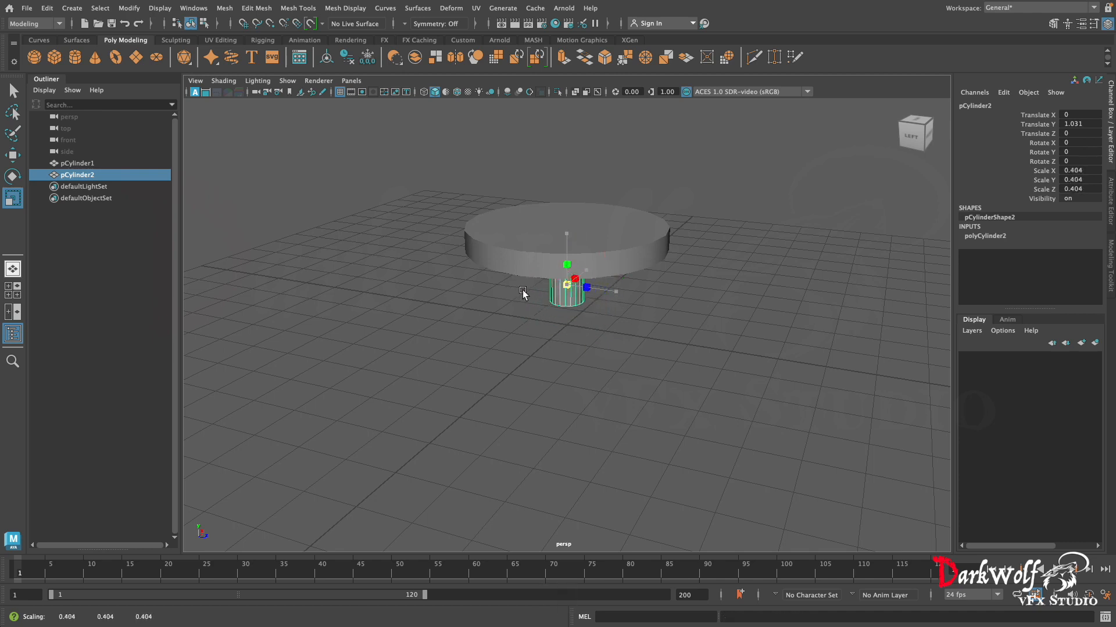
pyautogui.click(591, 381)
# Thin the round tabletop along Y to a scale of about 0.134.
pyautogui.keyDown('alt'); pyautogui.moveTo(525, 346); pyautogui.dragTo(179, 329); pyautogui.keyUp('alt')
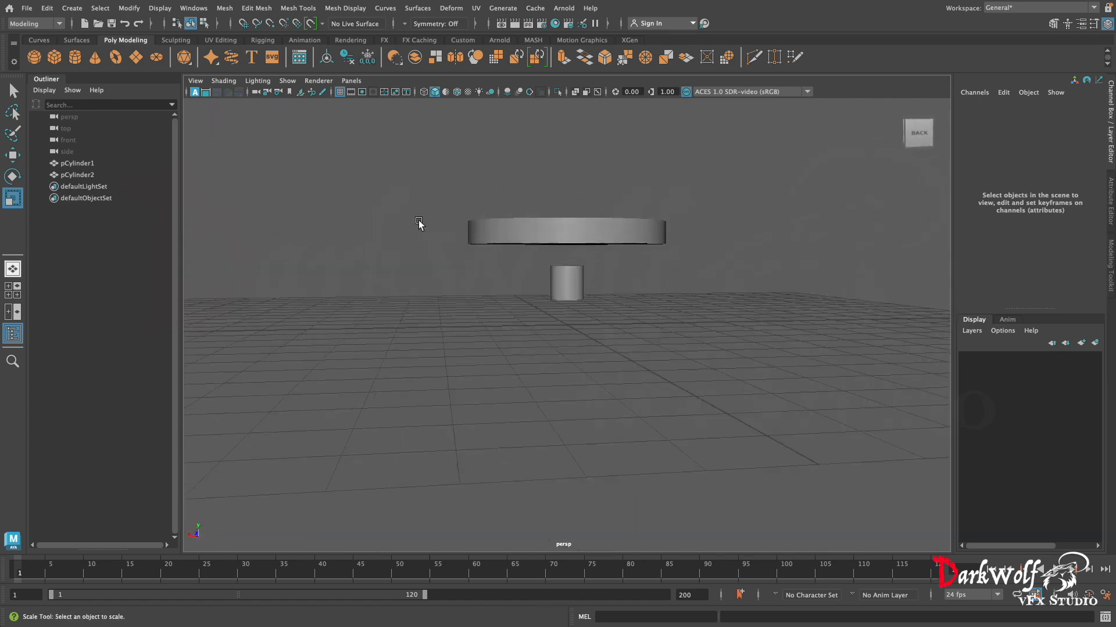
pyautogui.click(572, 237)
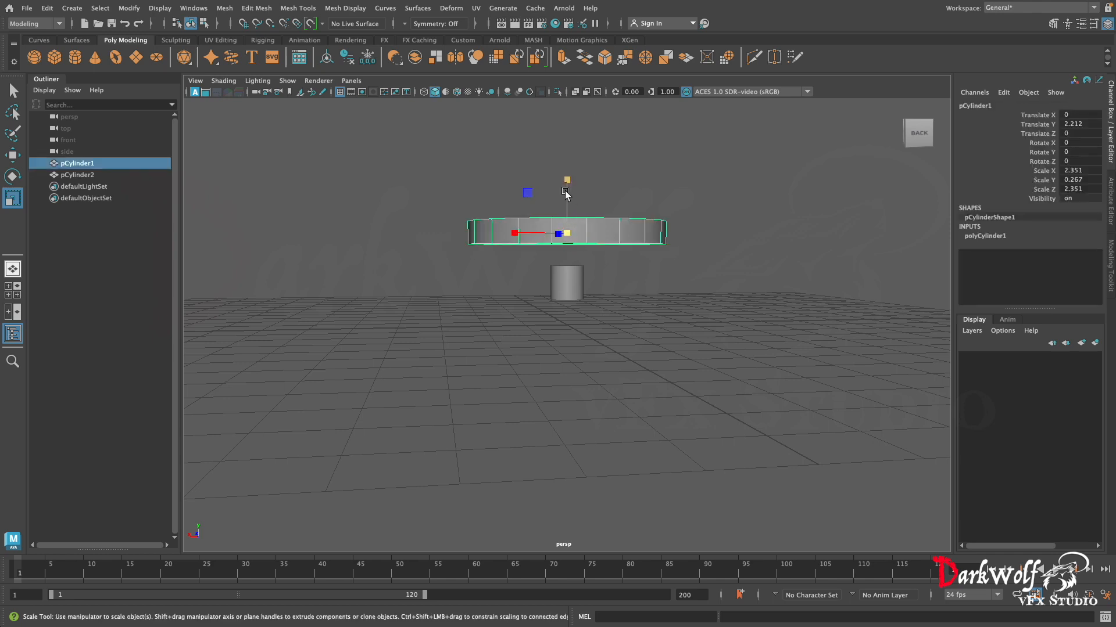
pyautogui.moveTo(567, 183); pyautogui.dragTo(567, 214)
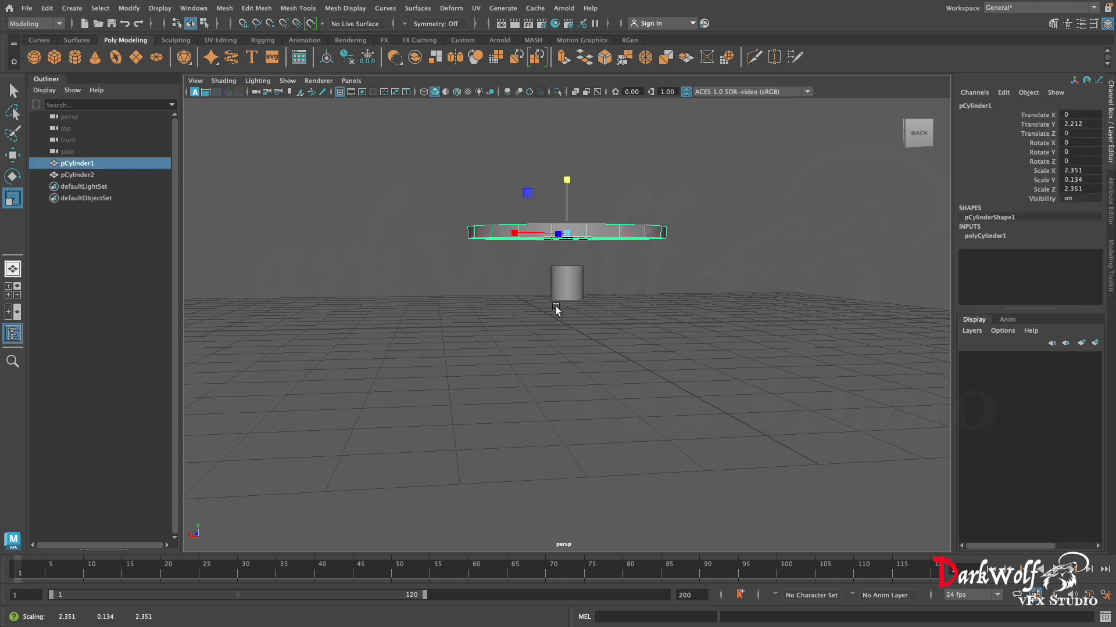
# Lower the leg cylinder along Y to about 0.409 so it sits near the grid.
pyautogui.click(568, 295)
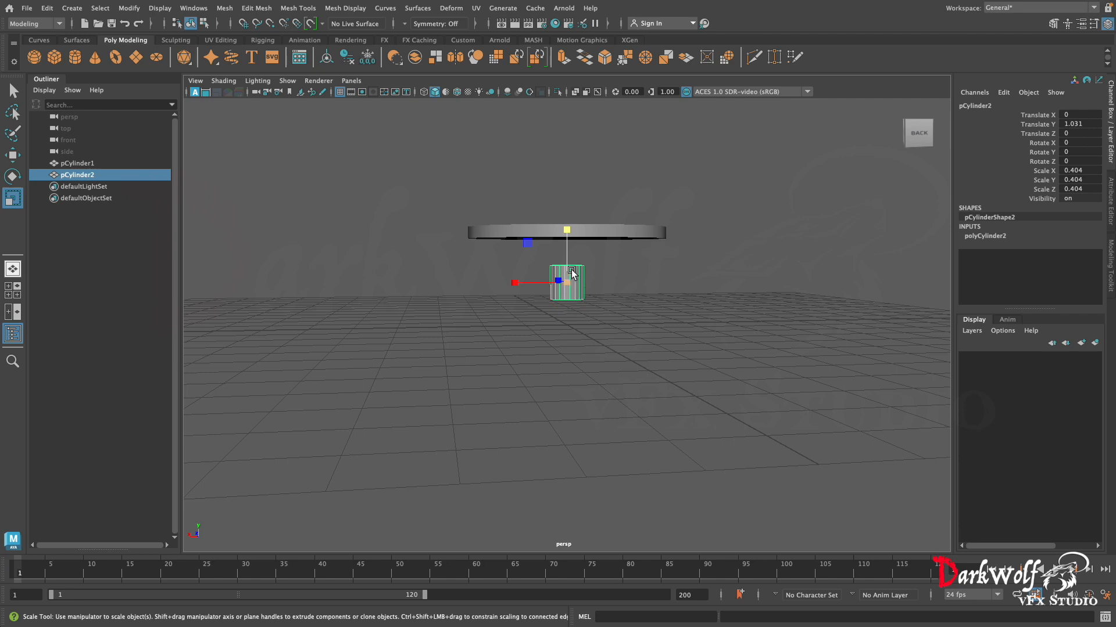
pyautogui.press('e')
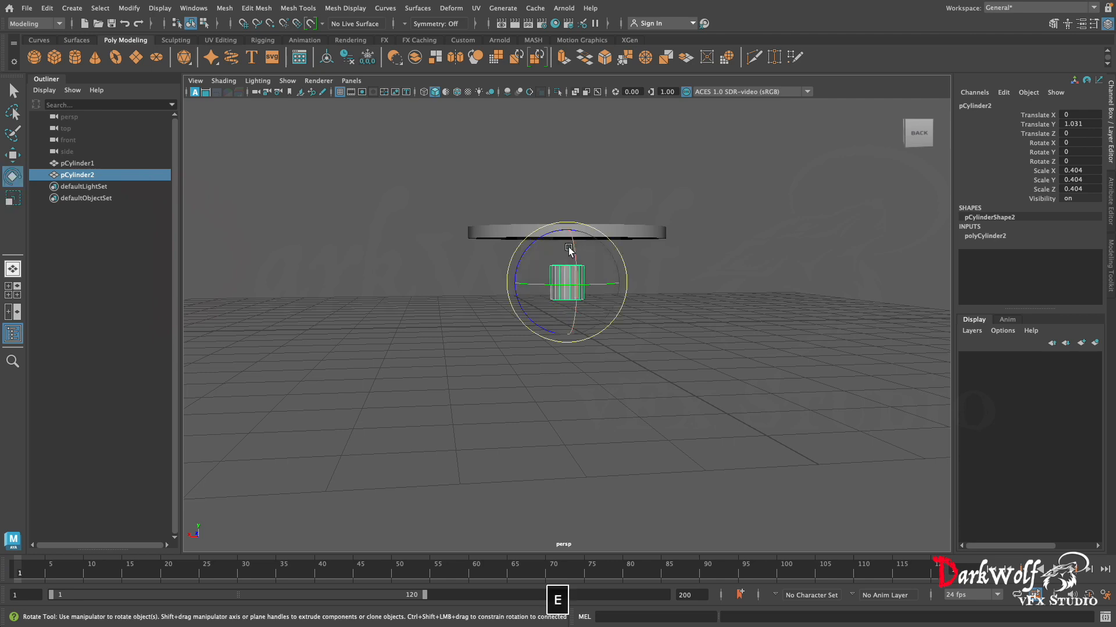
pyautogui.press('w')
pyautogui.moveTo(568, 232); pyautogui.dragTo(568, 250)
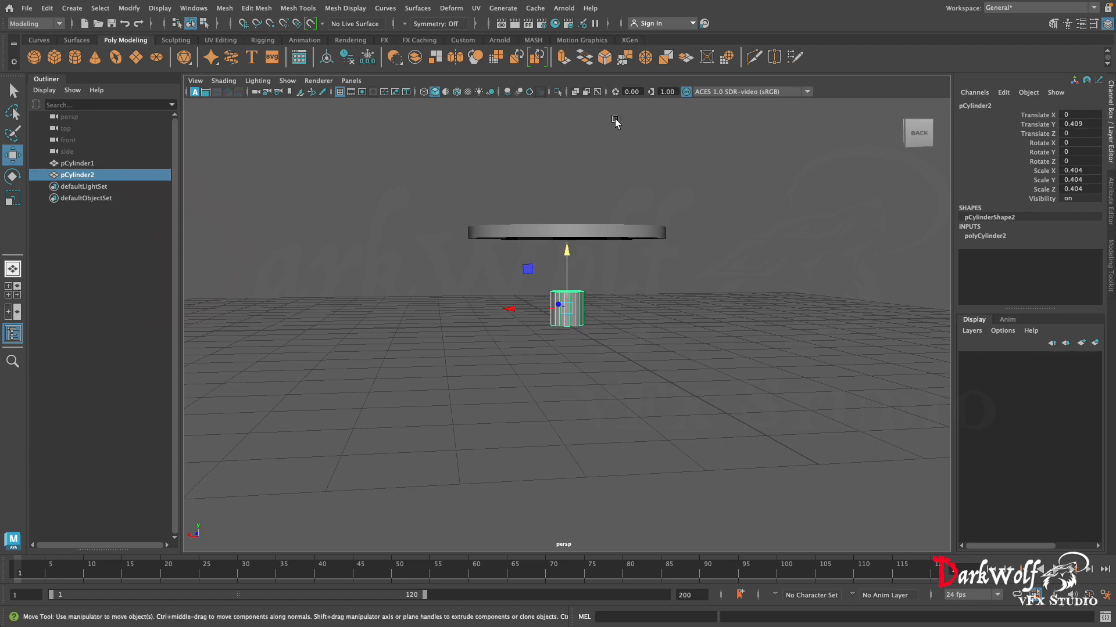
# Try stretching the leg cylinder along Y to a scale of about 1.071, and undo it.
pyautogui.moveTo(618, 304)
pyautogui.keyDown('alt'); pyautogui.mouseDown()
pyautogui.moveTo(620, 323)
pyautogui.moveTo(620, 311)
pyautogui.mouseUp(); pyautogui.keyUp('alt')
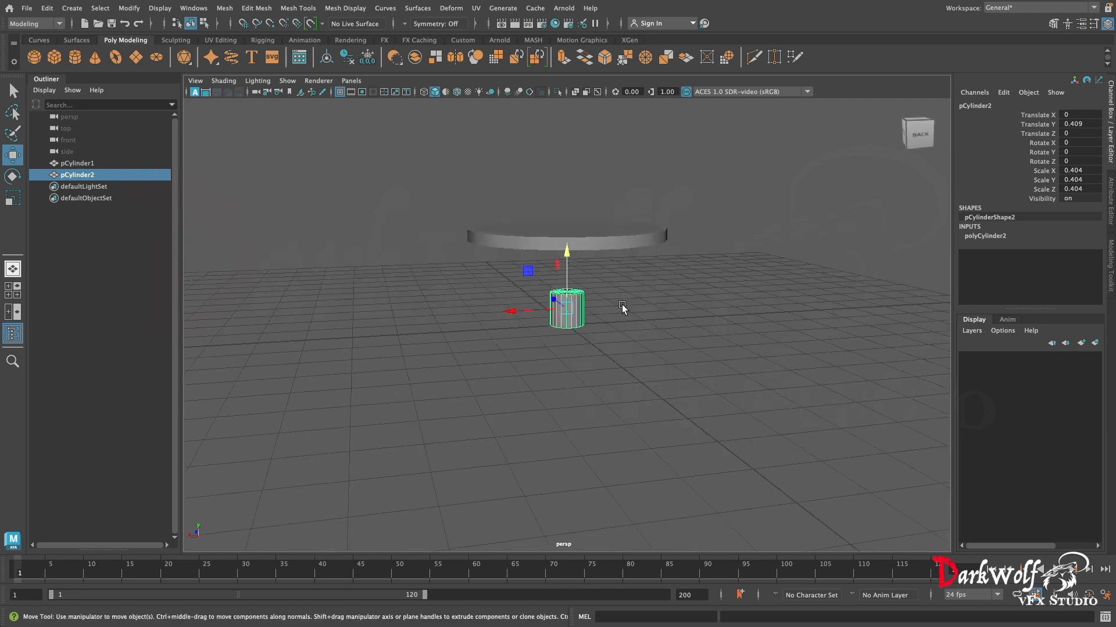
pyautogui.press('r')
pyautogui.click(568, 254)
pyautogui.moveTo(567, 253); pyautogui.dragTo(585, 178)
pyautogui.press('super+z')
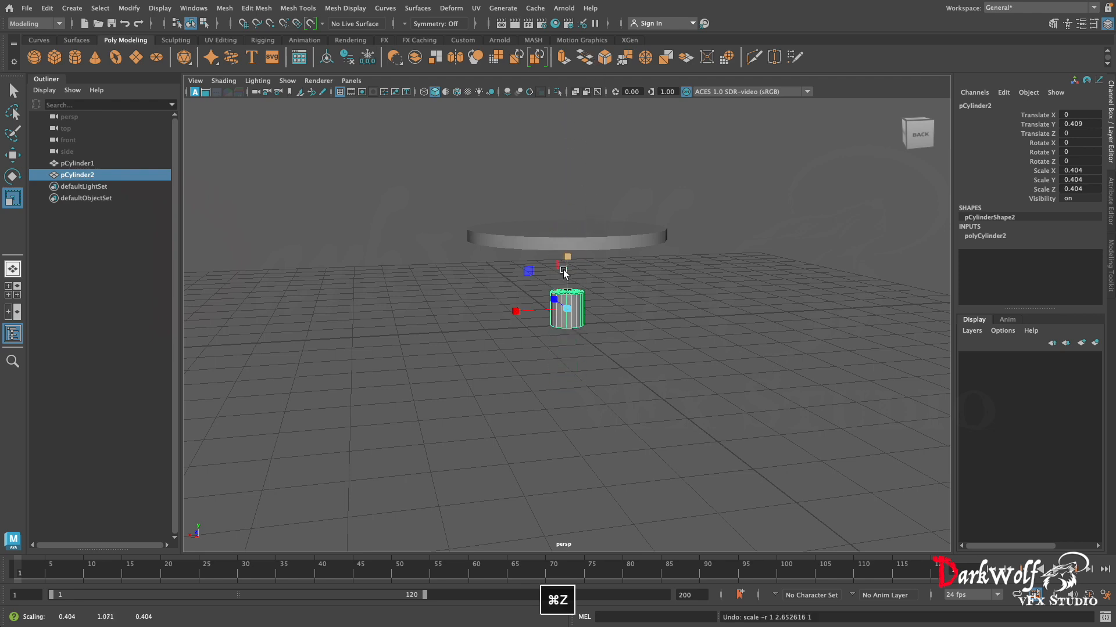
# Hide the round tabletop and select the leg cylinder.
pyautogui.press('q')
pyautogui.click(567, 383)
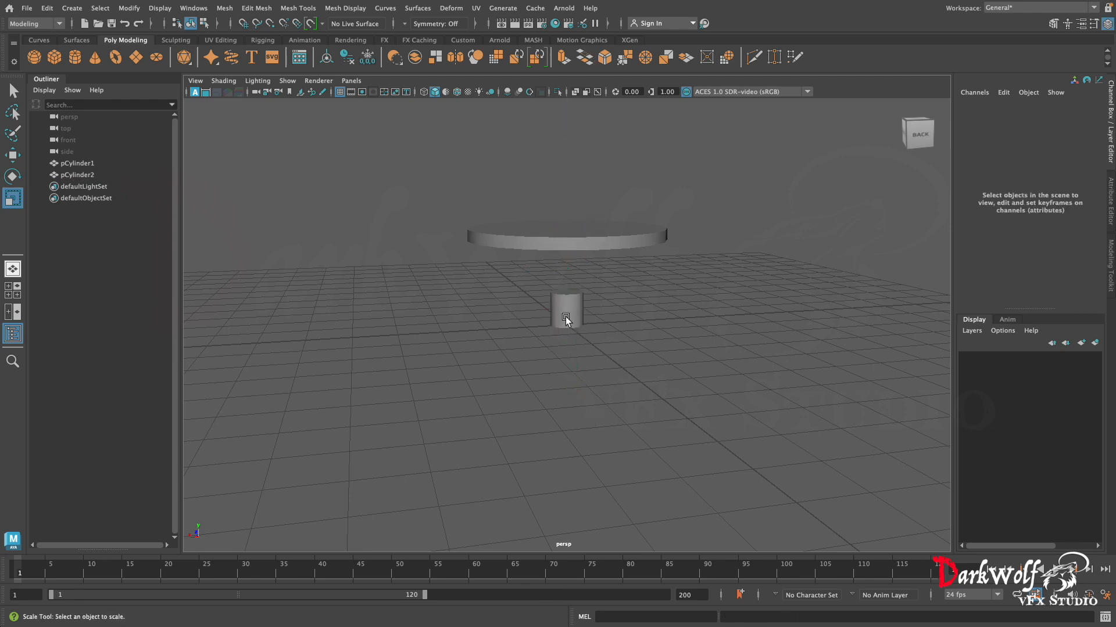
pyautogui.press('f')
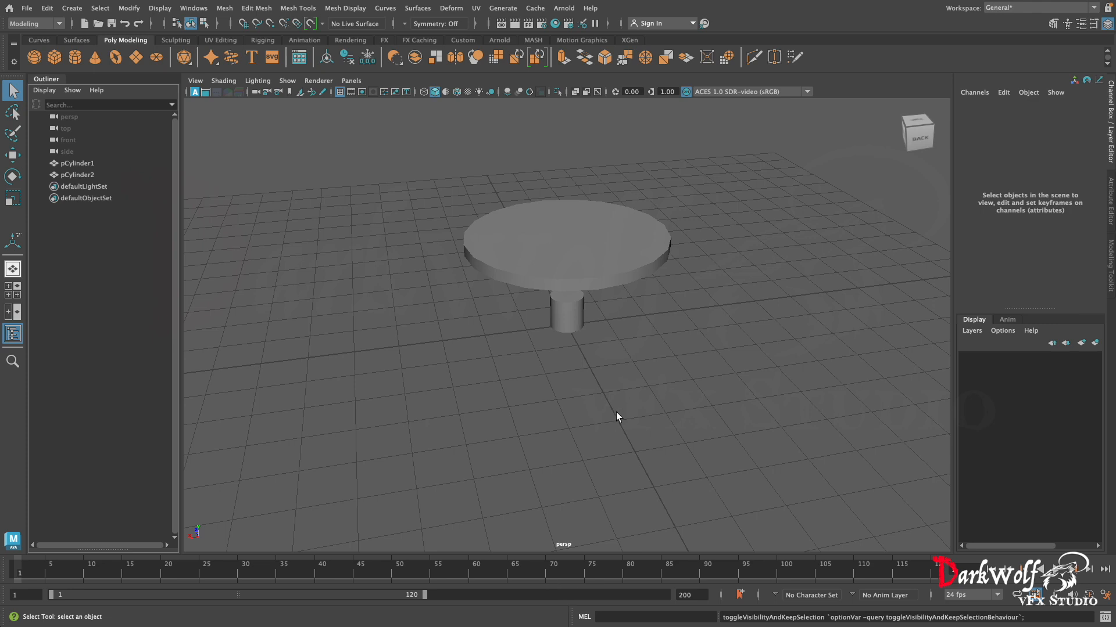
pyautogui.click(560, 249)
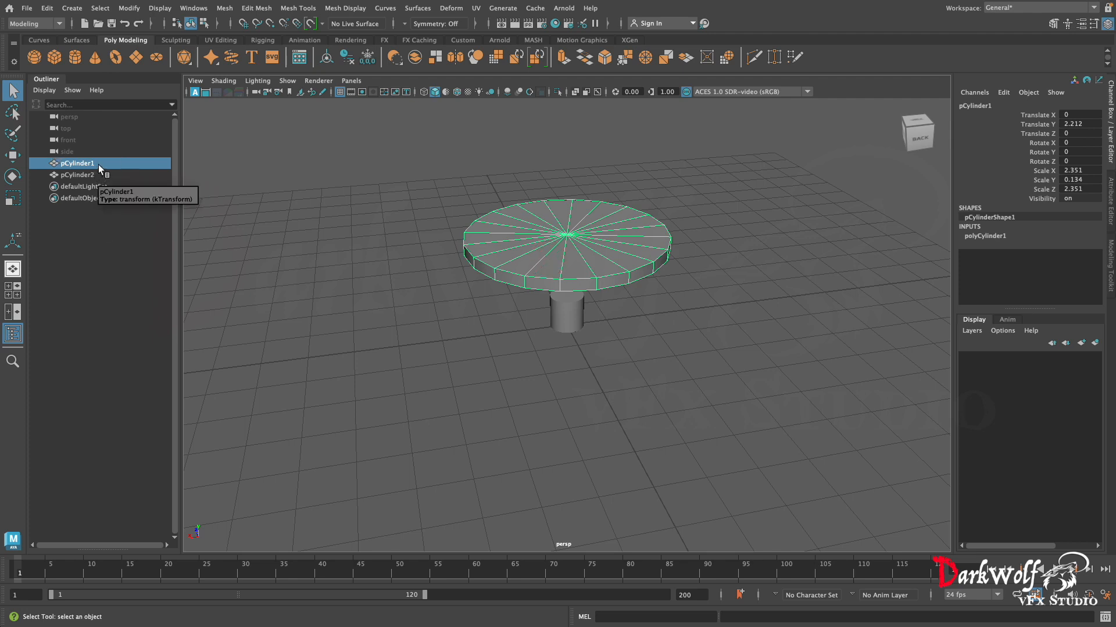
pyautogui.hotkey('ctrl', 'h')
pyautogui.click(87, 175)
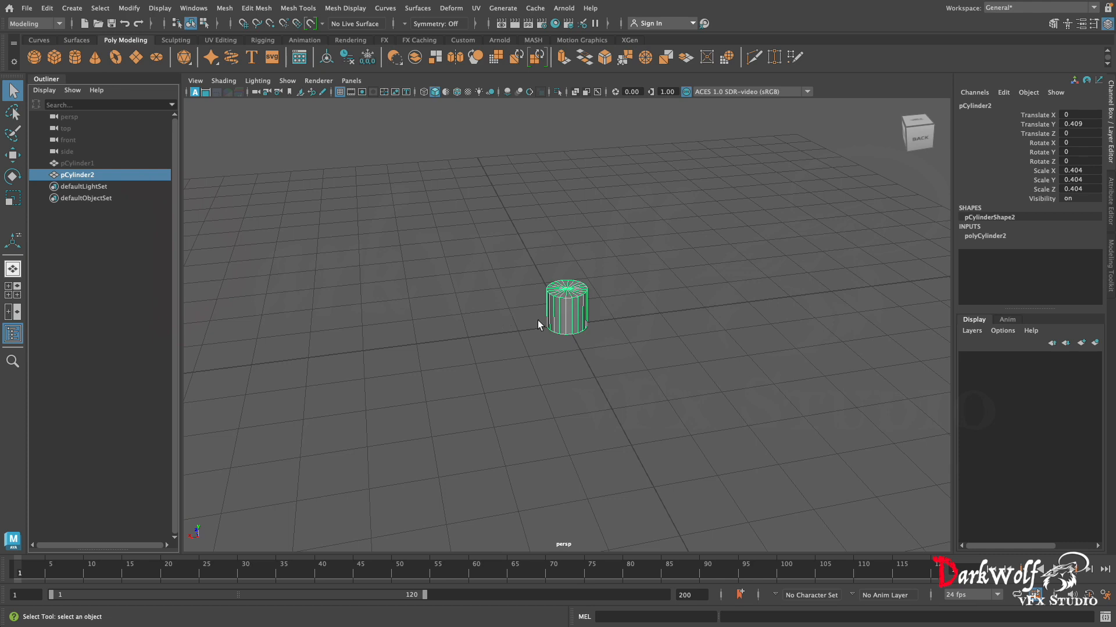
# Switch the leg cylinder to vertex mode and select all vertices of its top cap.
pyautogui.rightClick(572, 317)
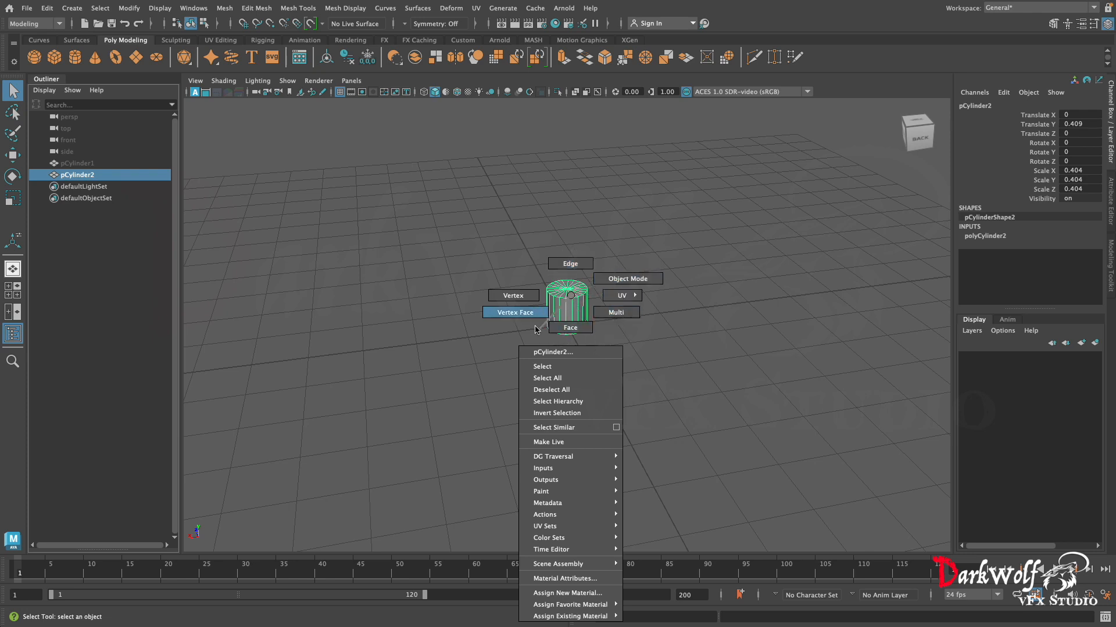
pyautogui.click(513, 297)
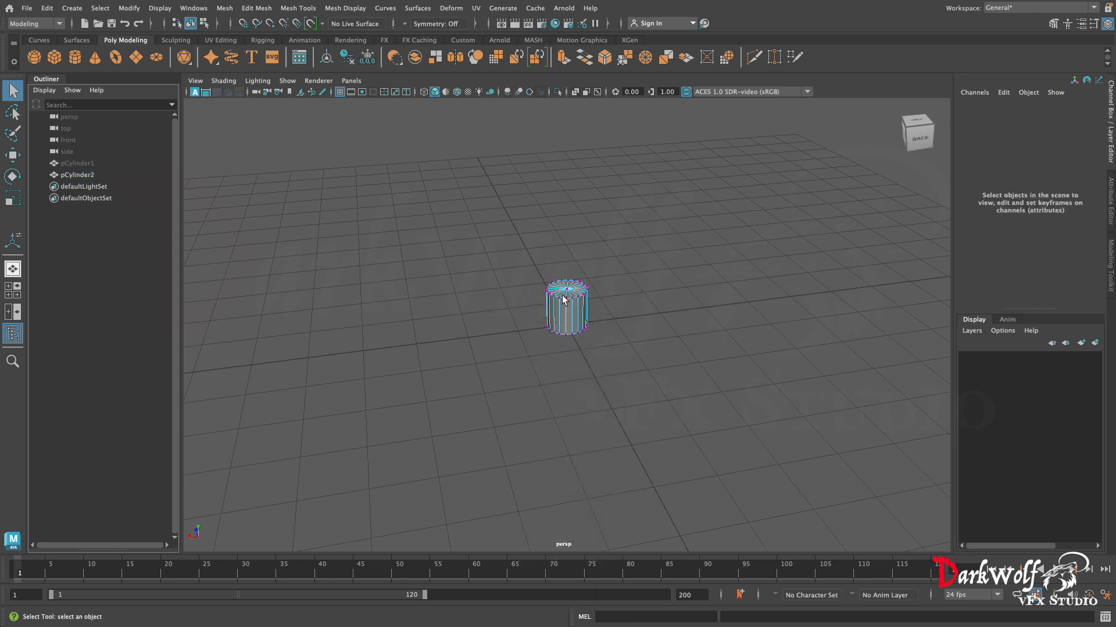
pyautogui.scroll(5, 604, 302)
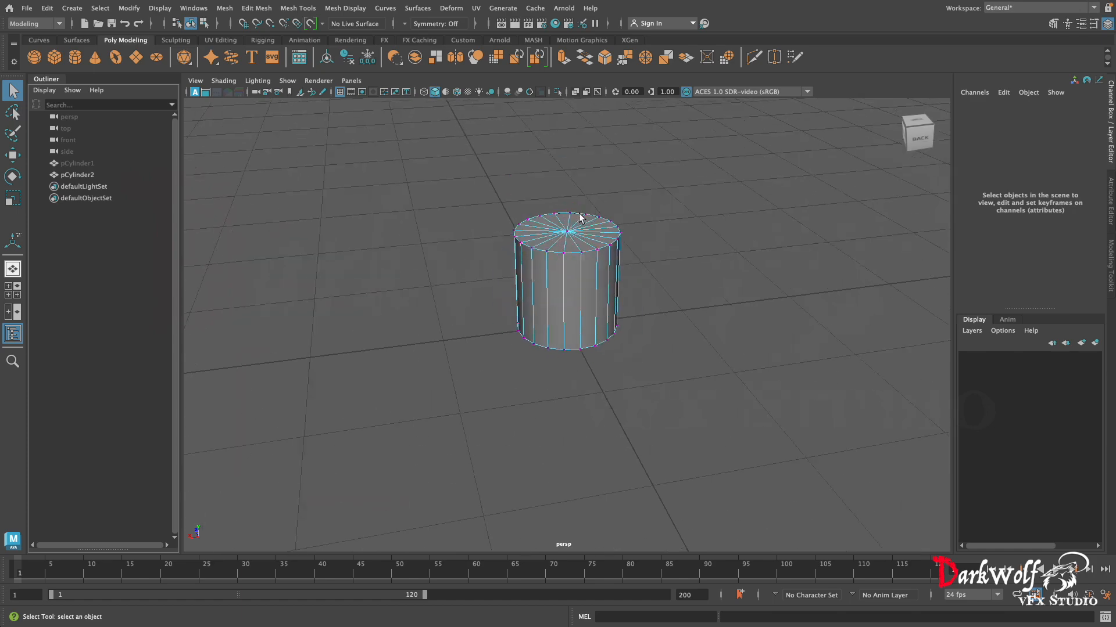
pyautogui.moveTo(652, 258)
pyautogui.keyDown('alt'); pyautogui.mouseDown()
pyautogui.moveTo(642, 281)
pyautogui.moveTo(653, 269)
pyautogui.mouseUp(); pyautogui.keyUp('alt')
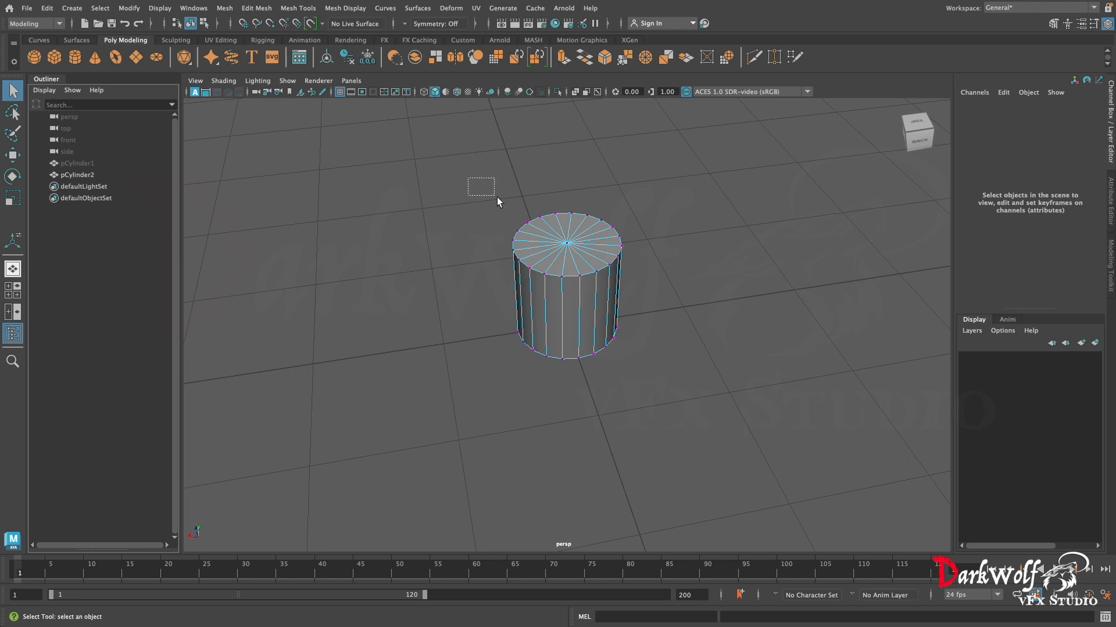
pyautogui.moveTo(497, 197); pyautogui.dragTo(653, 291)
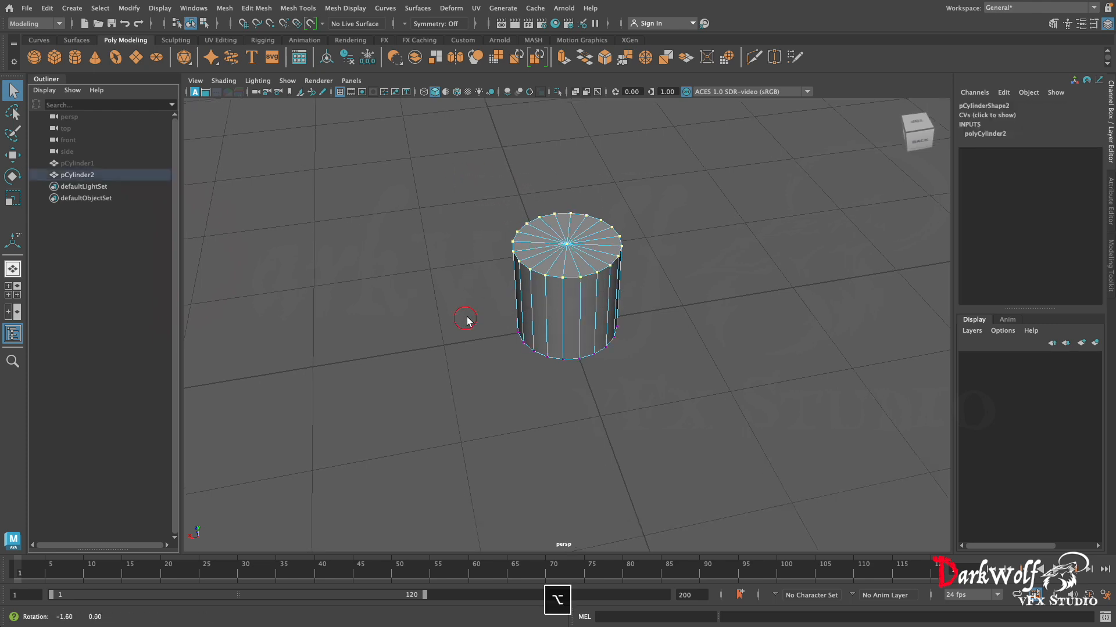
pyautogui.keyDown('alt'); pyautogui.moveTo(463, 319); pyautogui.dragTo(491, 301); pyautogui.keyUp('alt')
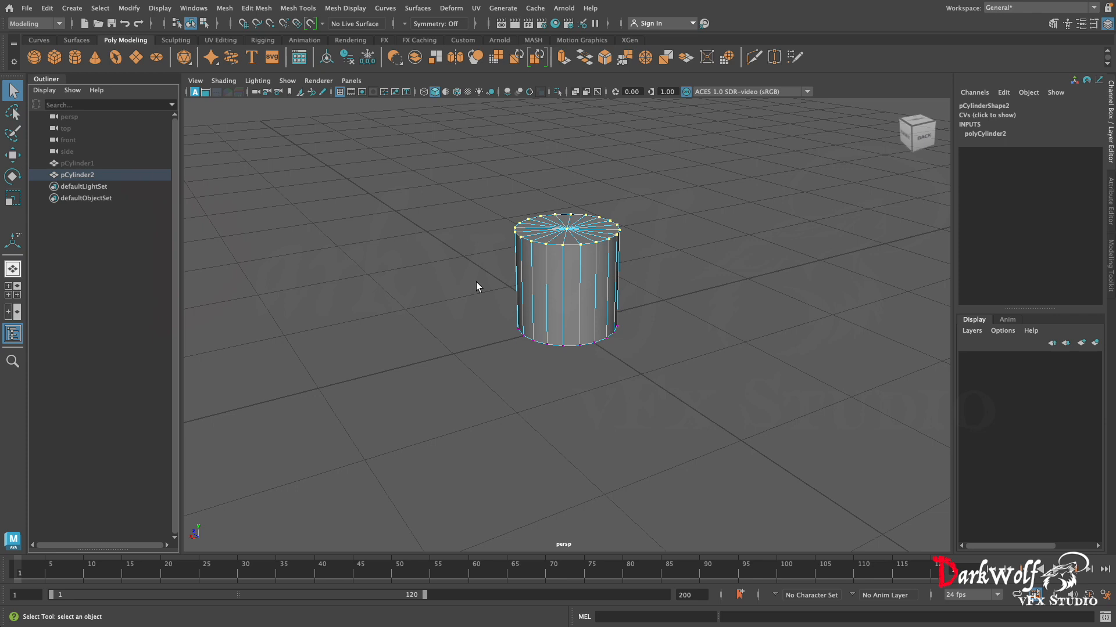
# Try moving the leg's selected top vertices along Y, down to a height of about 0.399.
pyautogui.press('w')
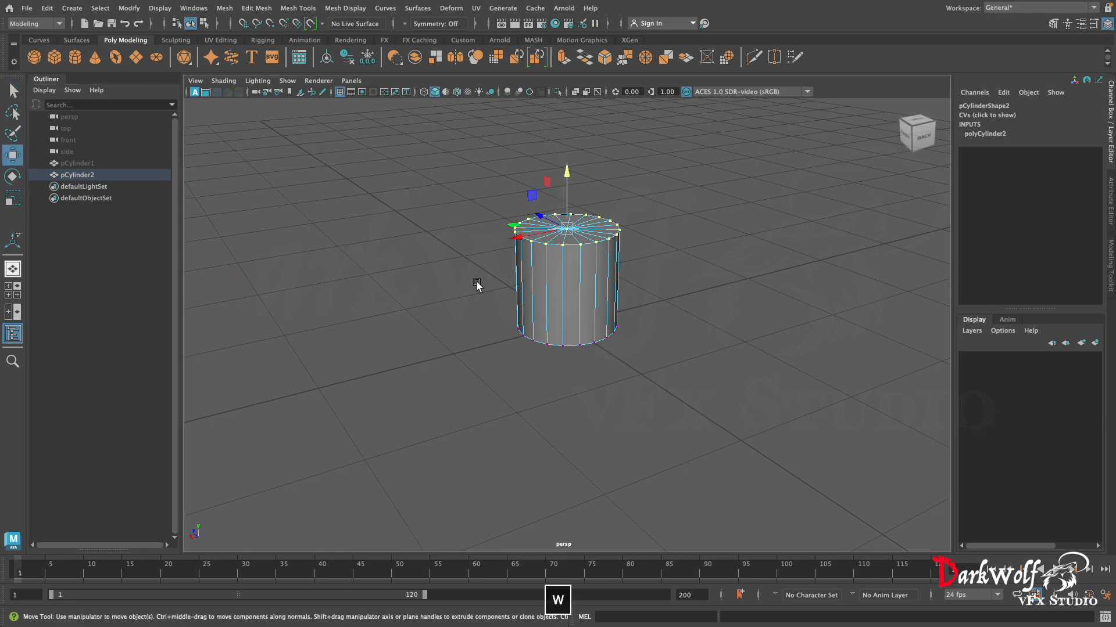
pyautogui.click(567, 170)
pyautogui.moveTo(567, 170); pyautogui.dragTo(599, 54)
pyautogui.moveTo(602, 157); pyautogui.dragTo(688, 233, button='middle')
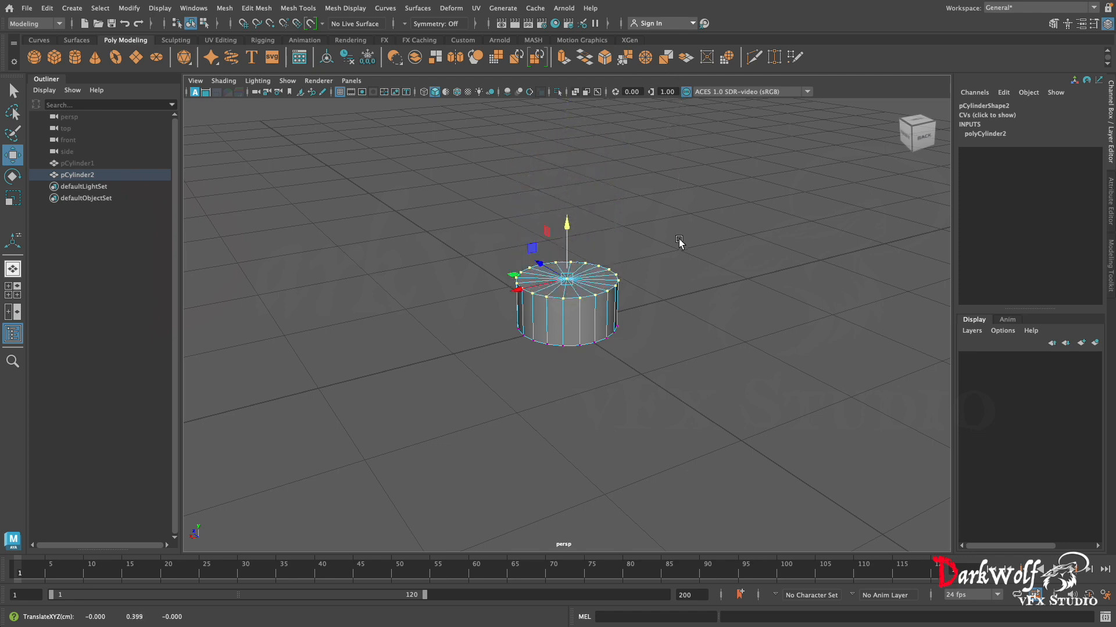
# Unhide the round tabletop and raise the leg's top vertices along Y to about 2.180 so the leg meets it.
pyautogui.click(93, 164)
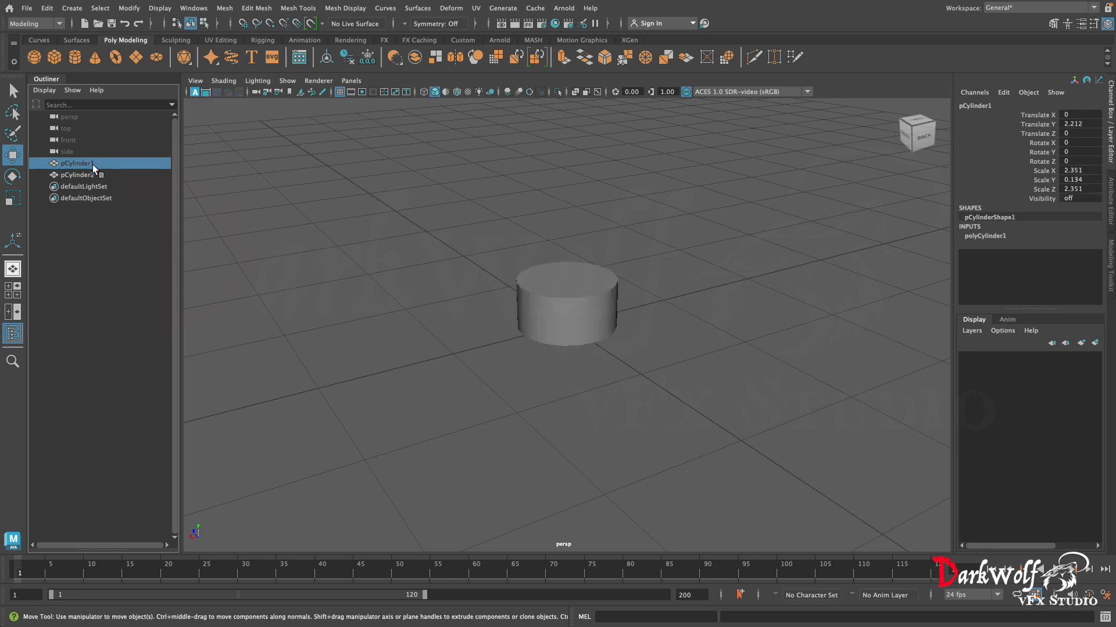
pyautogui.press('h')
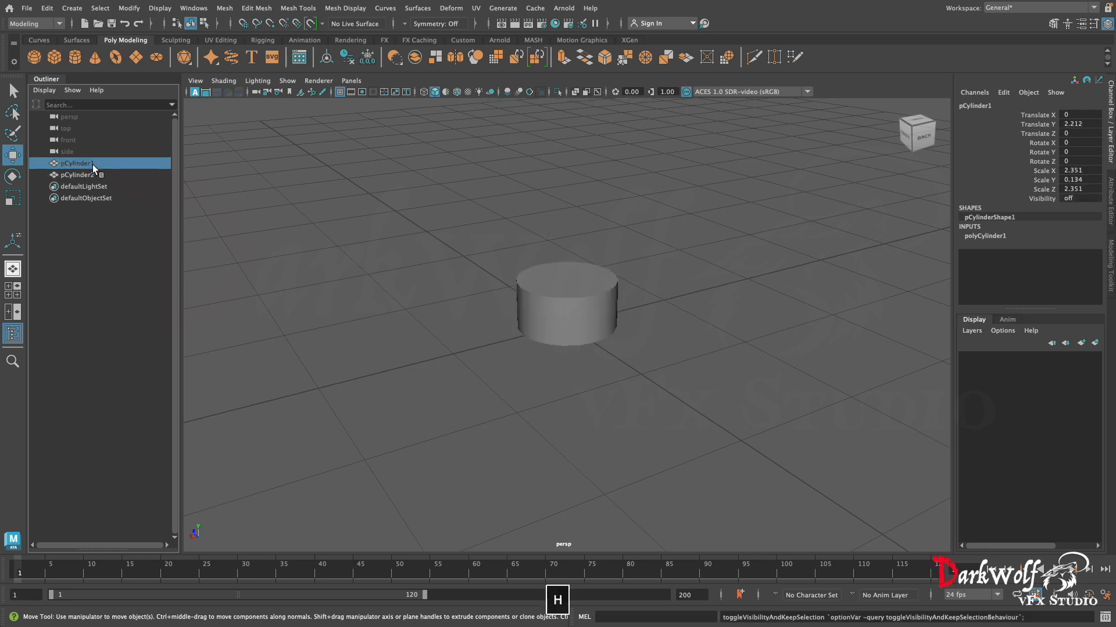
pyautogui.click(589, 318)
pyautogui.moveTo(581, 296); pyautogui.dragTo(527, 299, button='right')
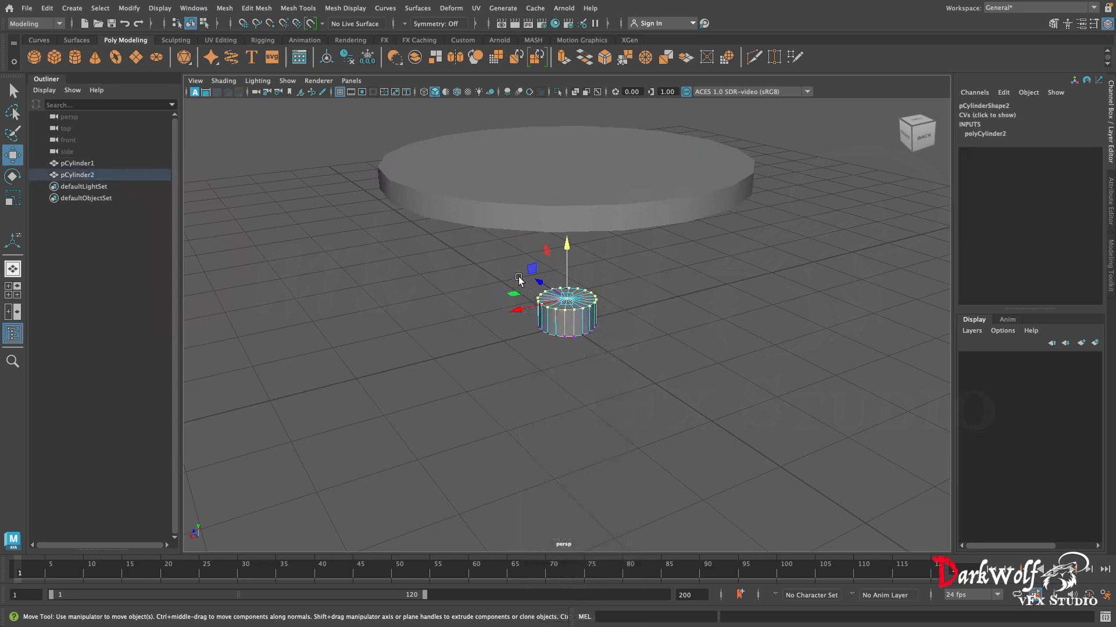
pyautogui.moveTo(569, 247); pyautogui.dragTo(586, 110)
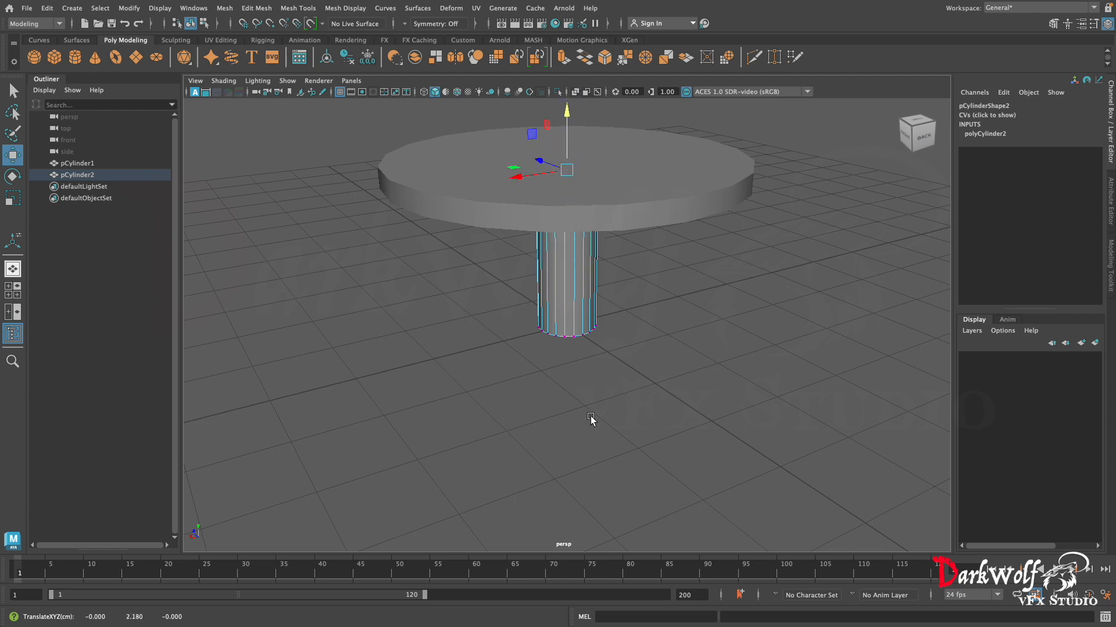
# Return the leg cylinder to object mode and clear the selection.
pyautogui.click(521, 400)
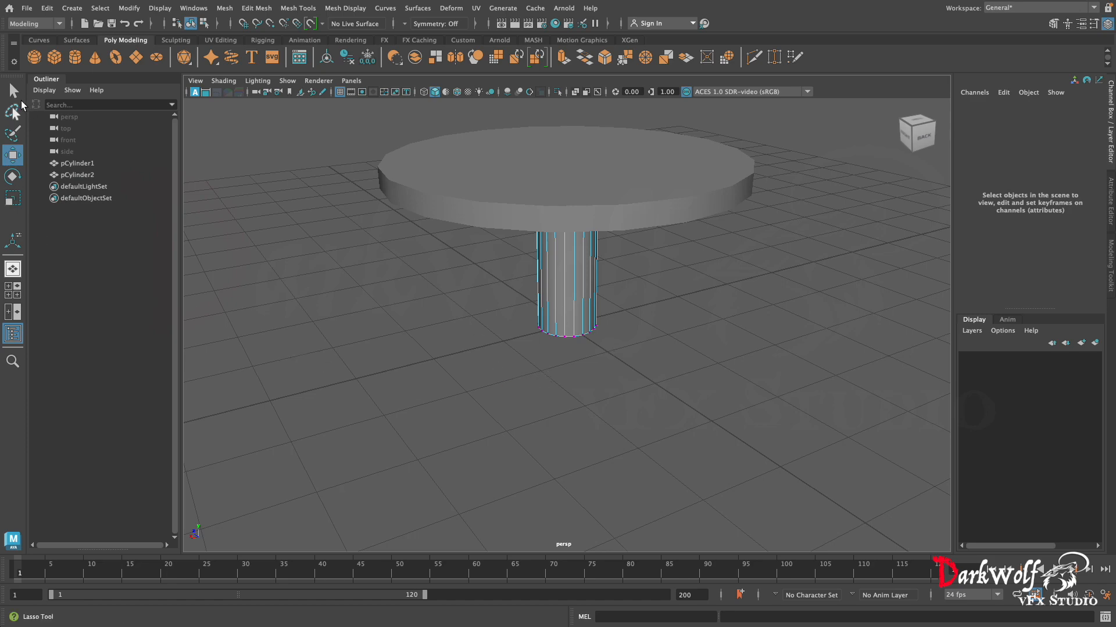
pyautogui.keyDown('alt'); pyautogui.moveTo(503, 447); pyautogui.dragTo(422, 445); pyautogui.keyUp('alt')
pyautogui.rightClick(560, 316)
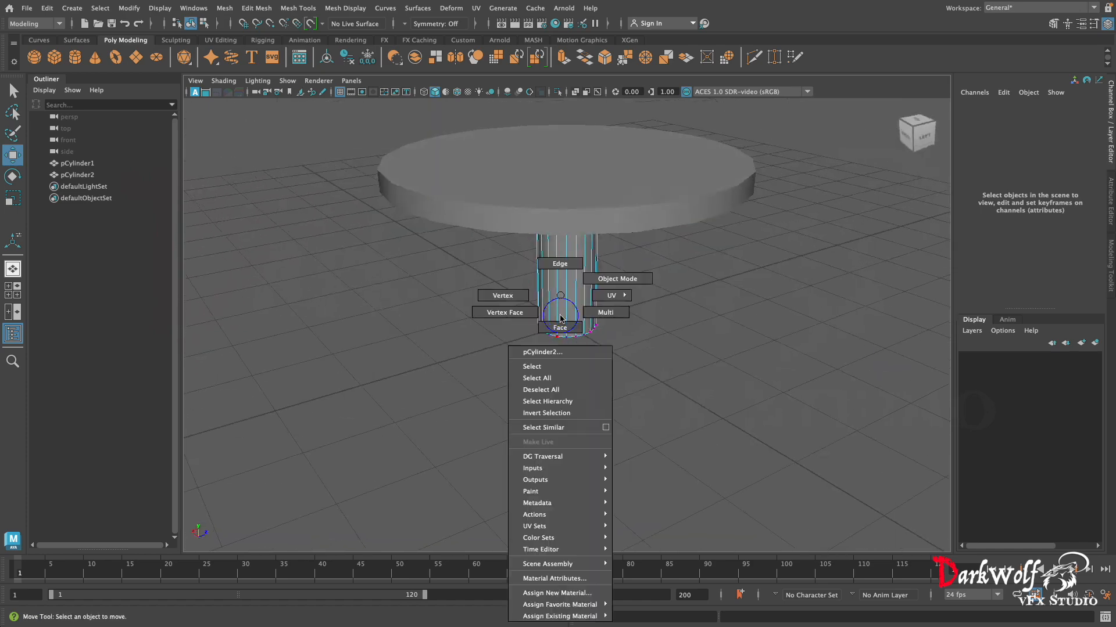
pyautogui.click(613, 278)
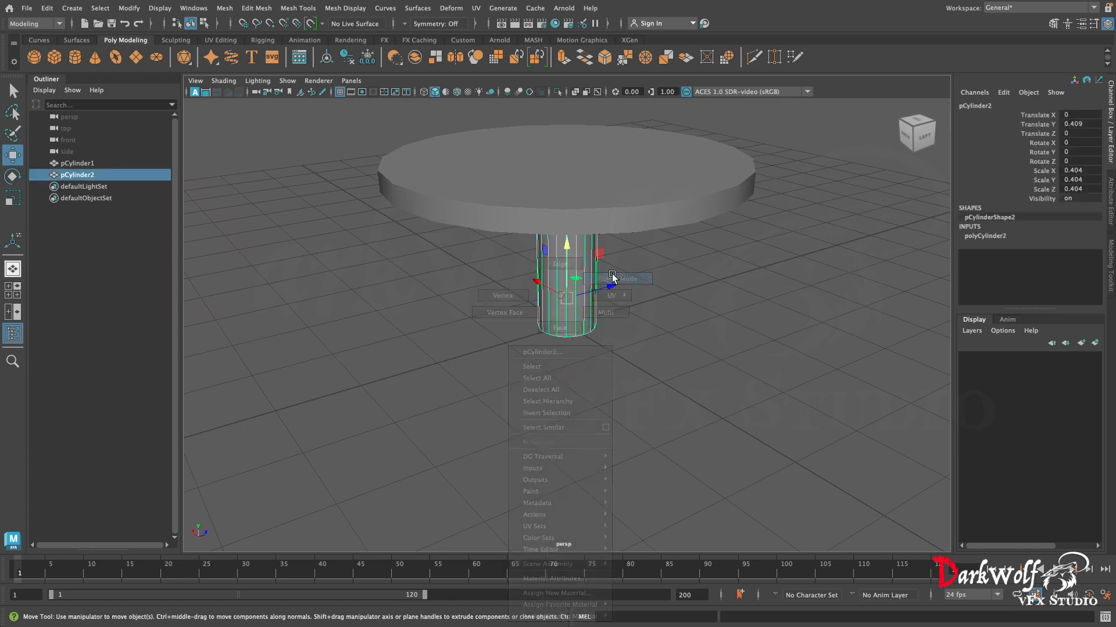
pyautogui.click(560, 382)
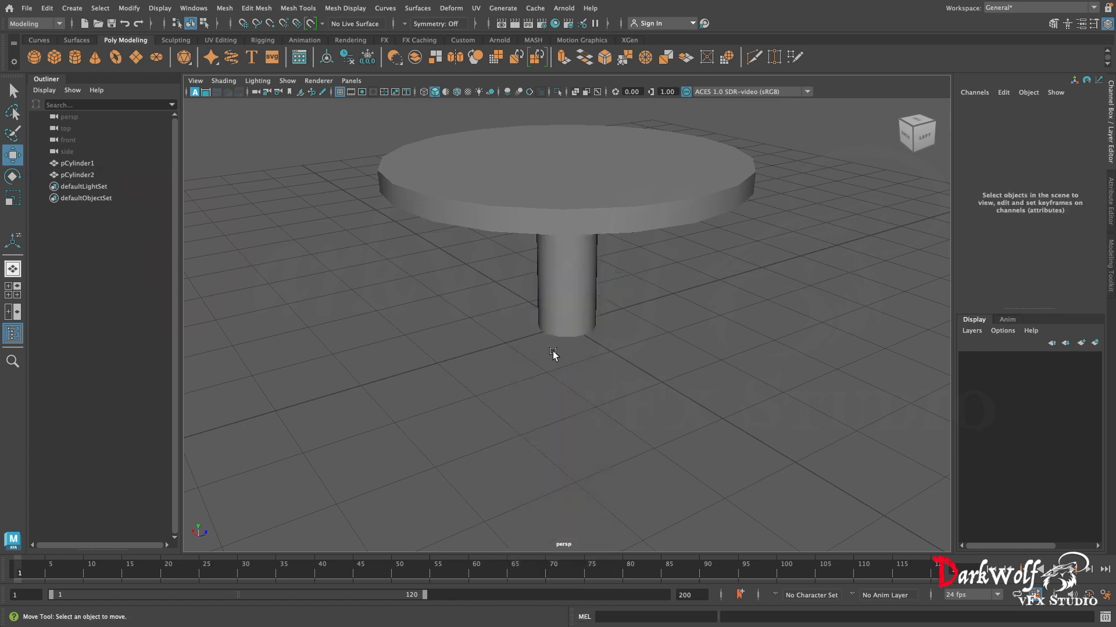
pyautogui.keyDown('alt'); pyautogui.moveTo(553, 351); pyautogui.dragTo(596, 337); pyautogui.keyUp('alt')
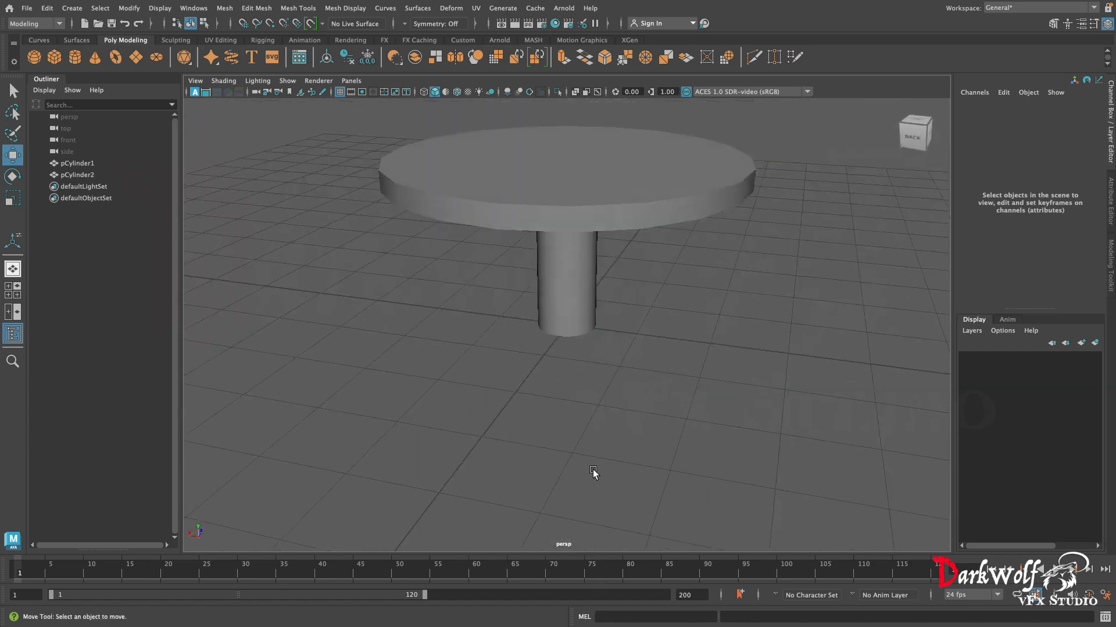
# Duplicate the round tabletop and move the copy down along Y to about 0.046 as the table's base.
pyautogui.click(590, 190)
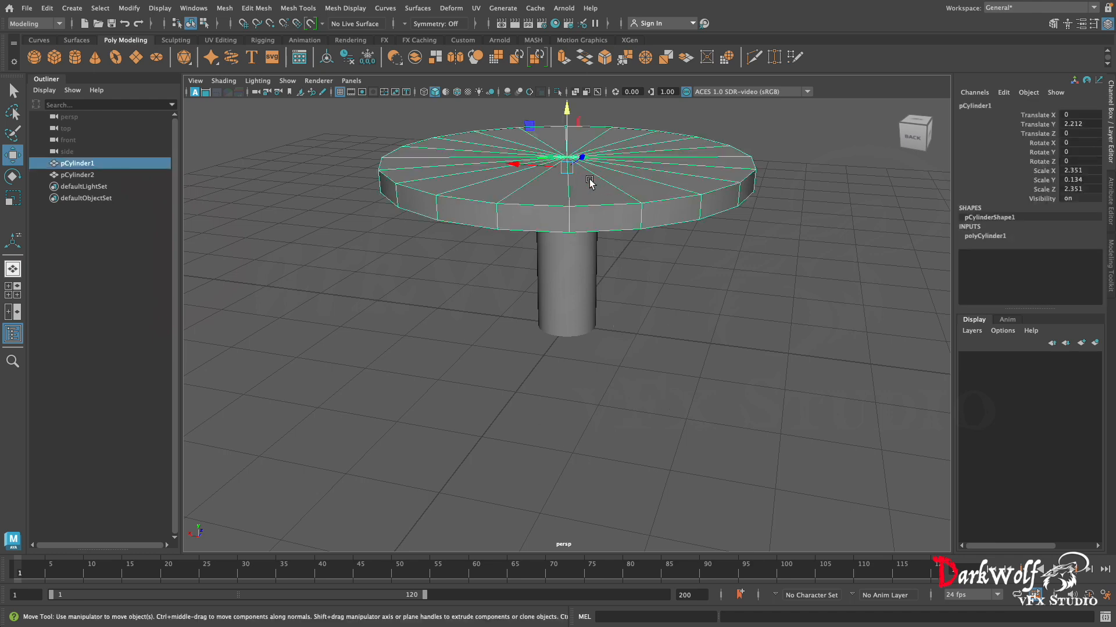
pyautogui.moveTo(567, 137)
pyautogui.keyDown('shift'); pyautogui.mouseDown()
pyautogui.moveTo(575, 321)
pyautogui.moveTo(575, 275)
pyautogui.mouseUp(); pyautogui.keyUp('shift')
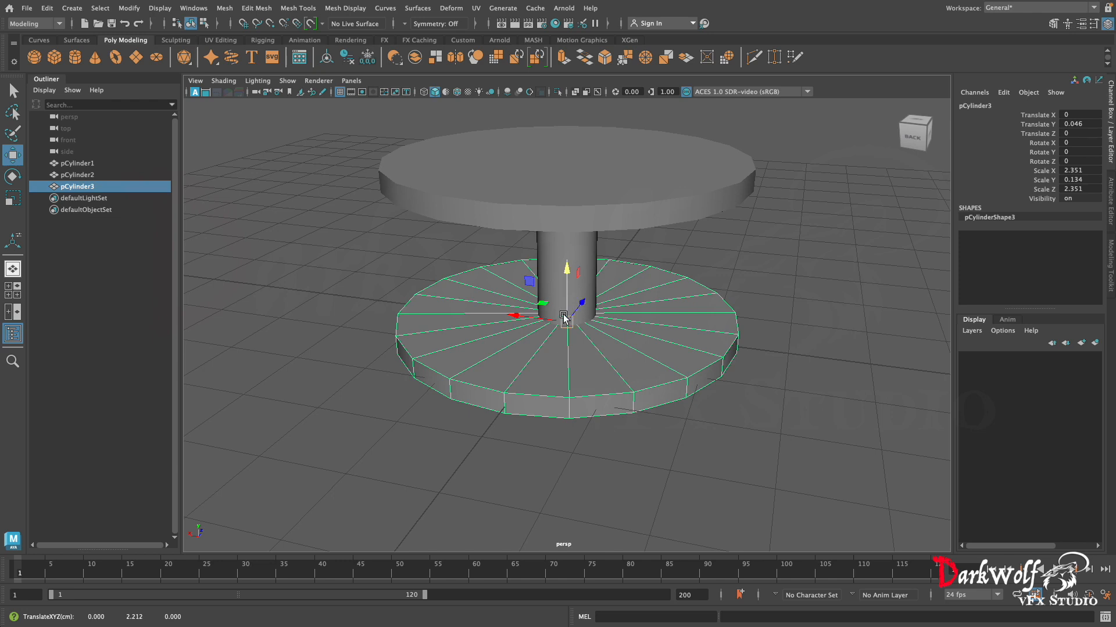
# Scale the base disc down evenly in X and Z to about 0.998, keeping its thickness, and clear the selection.
pyautogui.press('r')
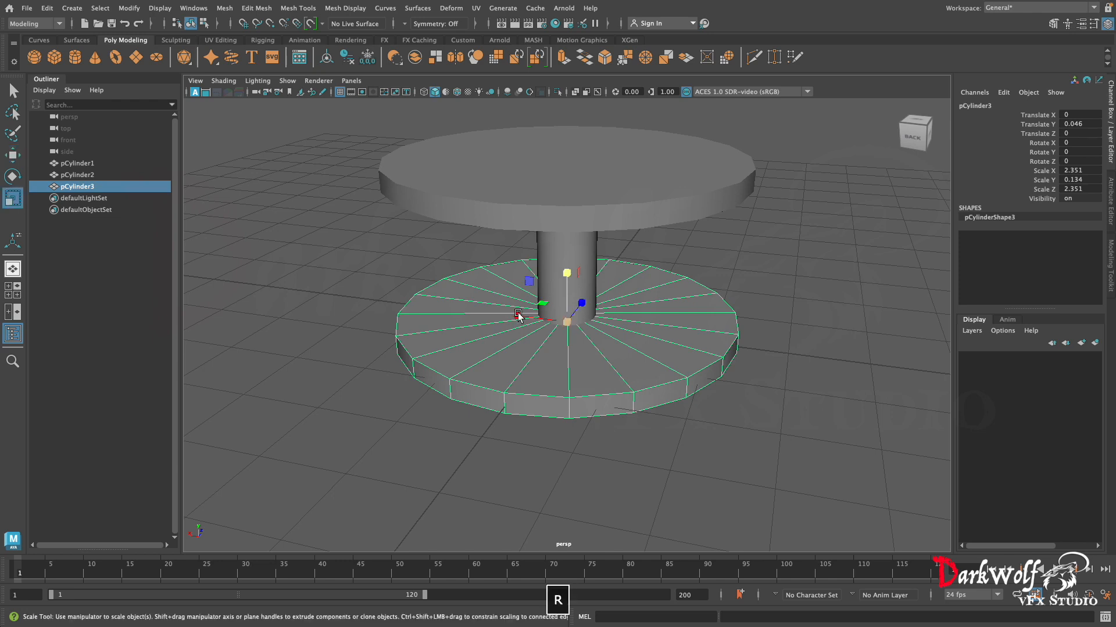
pyautogui.moveTo(563, 315); pyautogui.dragTo(577, 315)
pyautogui.click(671, 406)
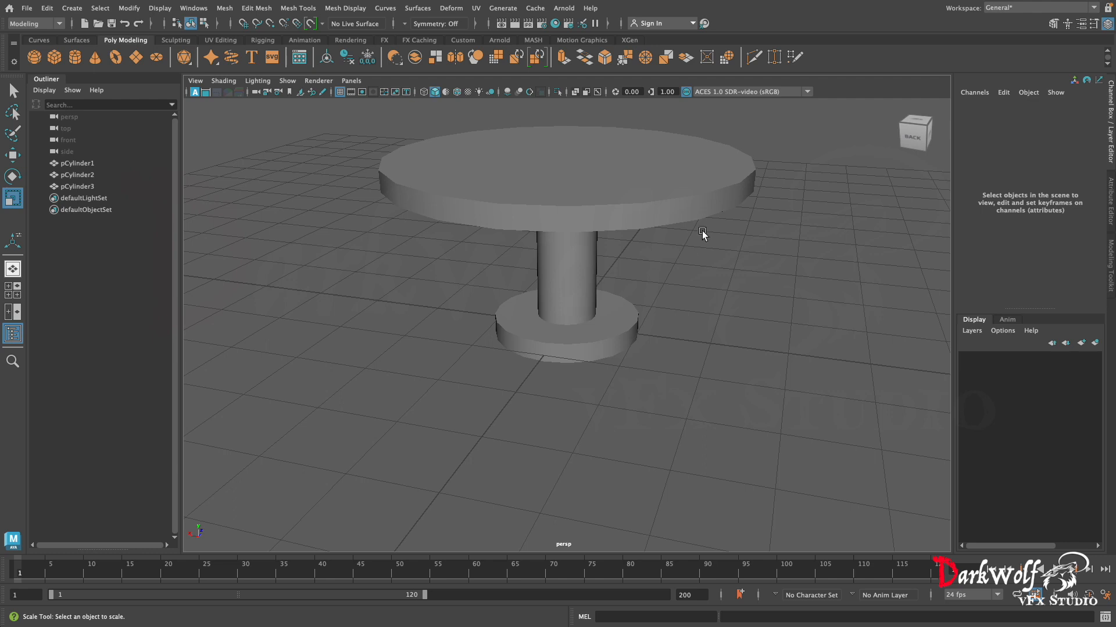
pyautogui.click(91, 165)
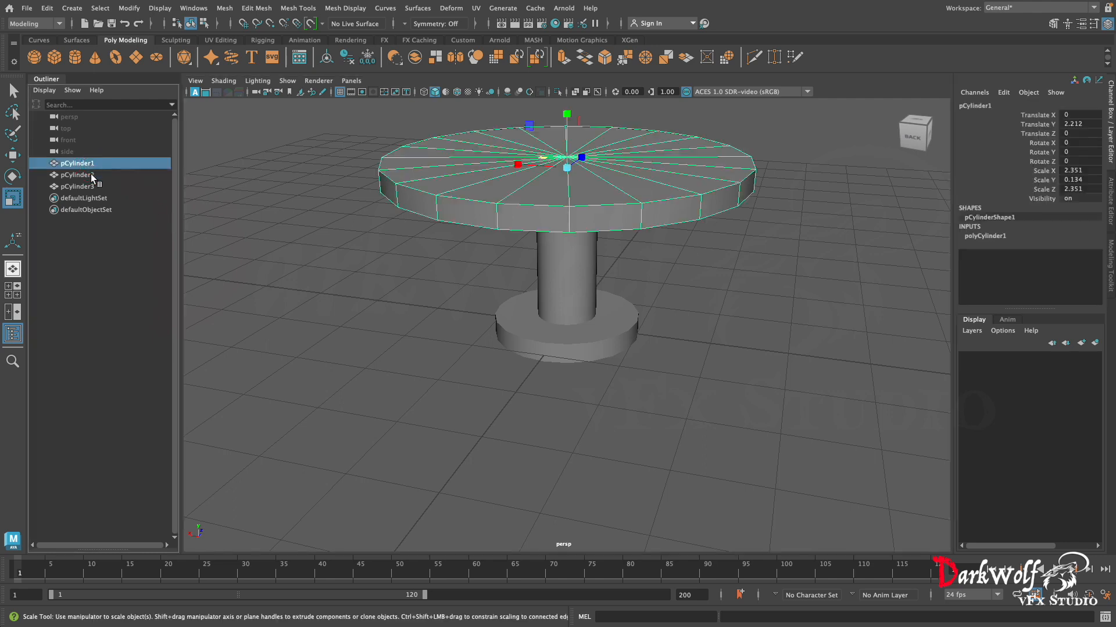
pyautogui.keyDown('shift'); pyautogui.click(91, 187); pyautogui.keyUp('shift')
pyautogui.click(500, 235)
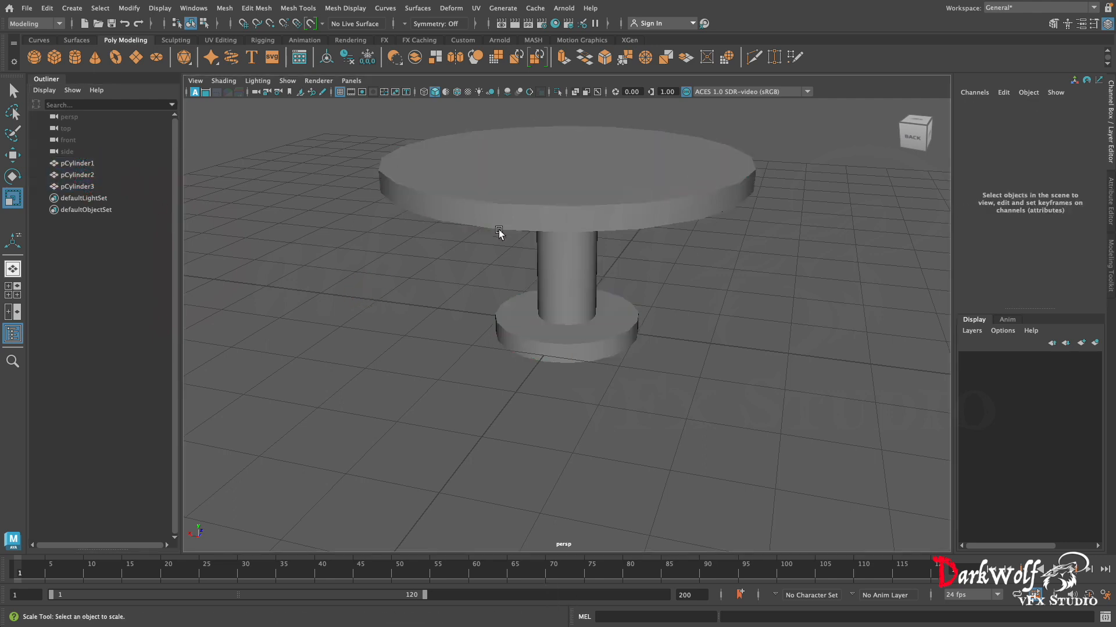
# Select the round tabletop, the leg and the base disc together and group them.
pyautogui.click(559, 204)
pyautogui.keyDown('shift'); pyautogui.click(566, 261); pyautogui.keyUp('shift')
pyautogui.keyDown('shift'); pyautogui.click(567, 344); pyautogui.keyUp('shift')
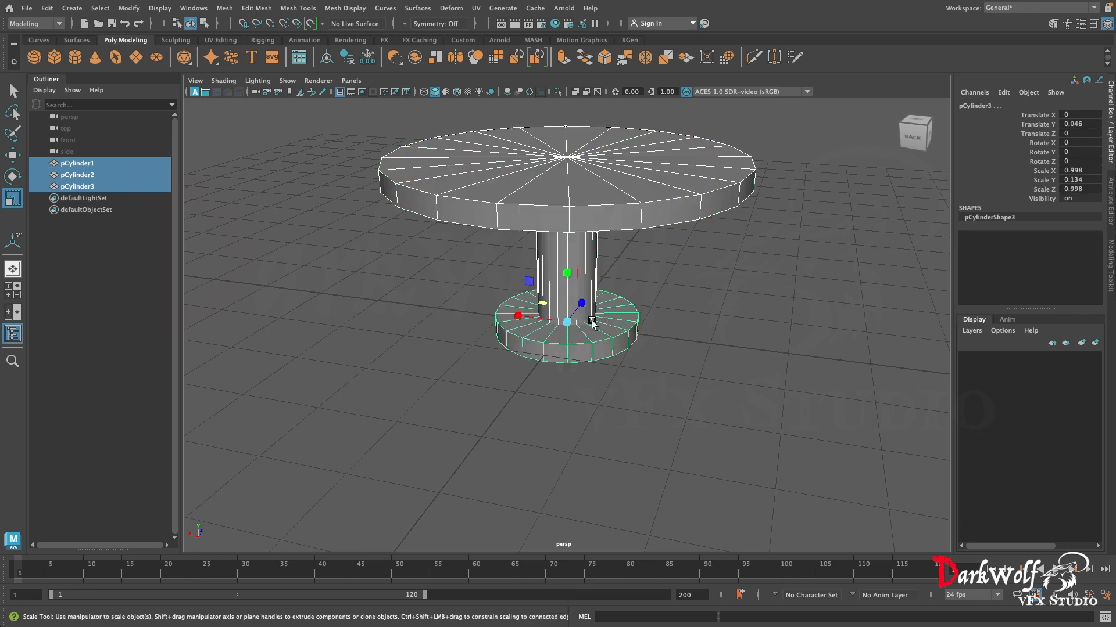
pyautogui.press('super+g')
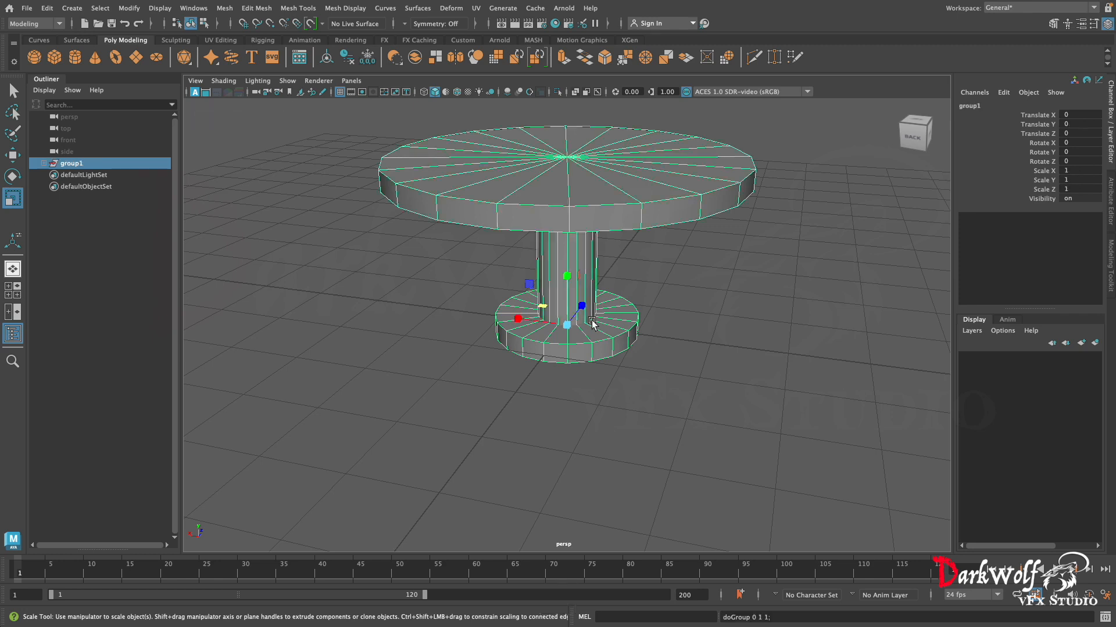
# Move the grouped table along Y, up to about 0.551 and partly back down, and clear the selection.
pyautogui.press('w')
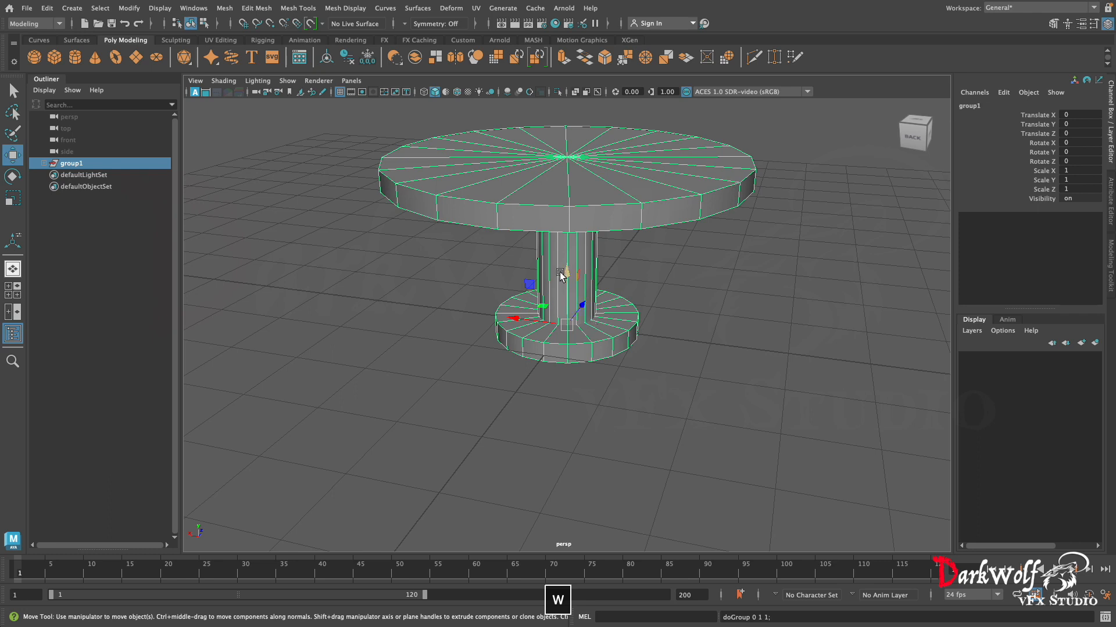
pyautogui.moveTo(566, 277); pyautogui.dragTo(567, 235)
pyautogui.click(583, 422)
pyautogui.click(589, 260)
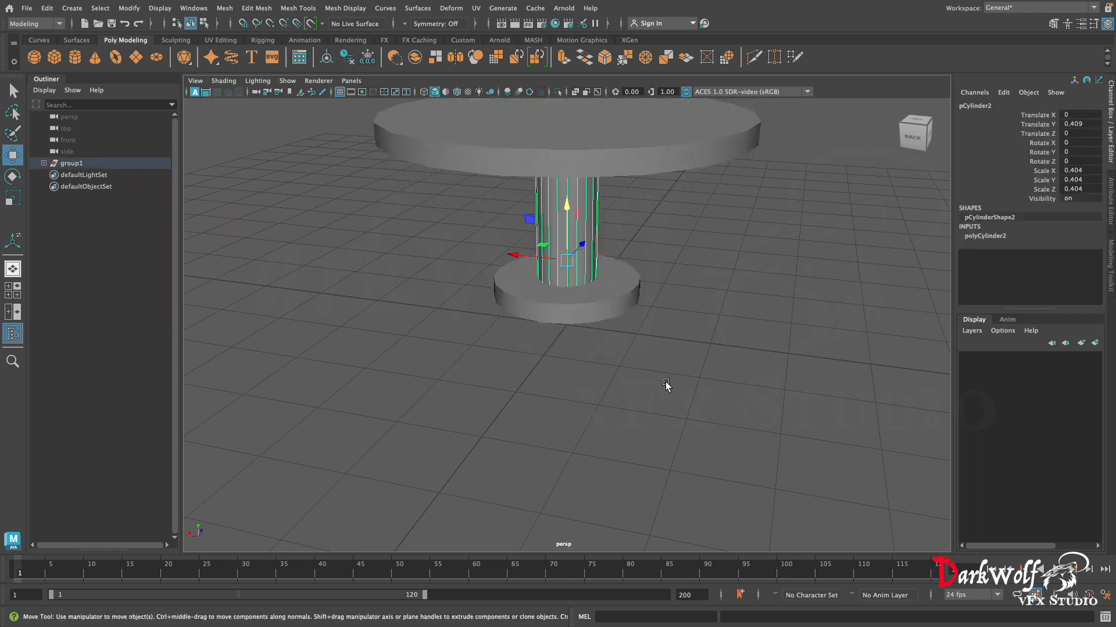
pyautogui.click(84, 163)
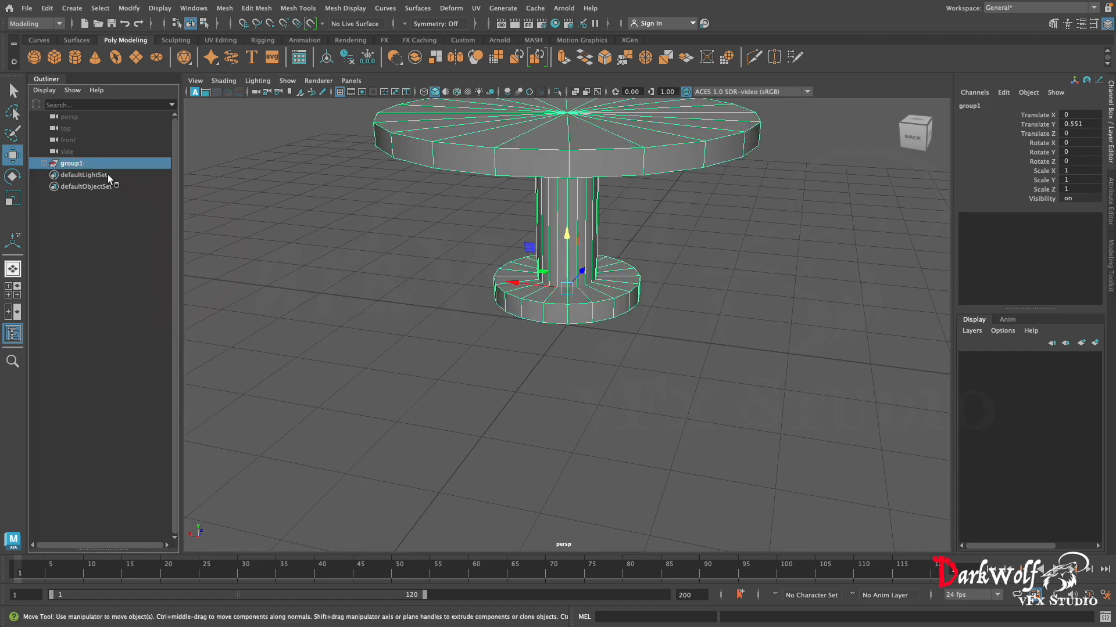
pyautogui.moveTo(567, 235); pyautogui.dragTo(581, 254)
pyautogui.click(632, 420)
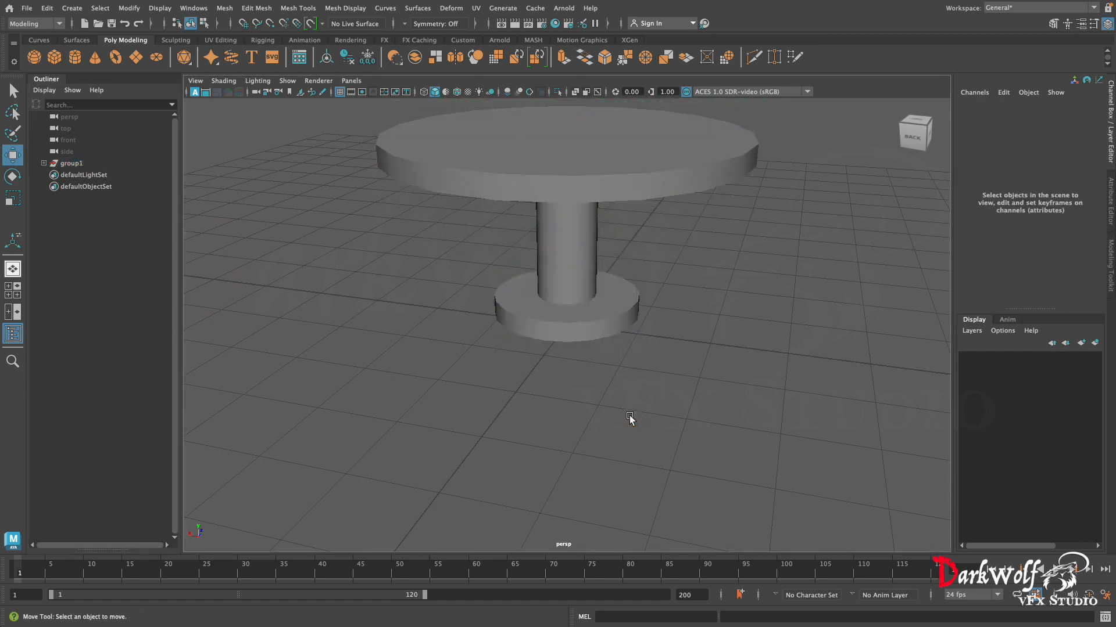
pyautogui.keyDown('alt'); pyautogui.moveTo(578, 378); pyautogui.dragTo(364, 389); pyautogui.keyUp('alt')
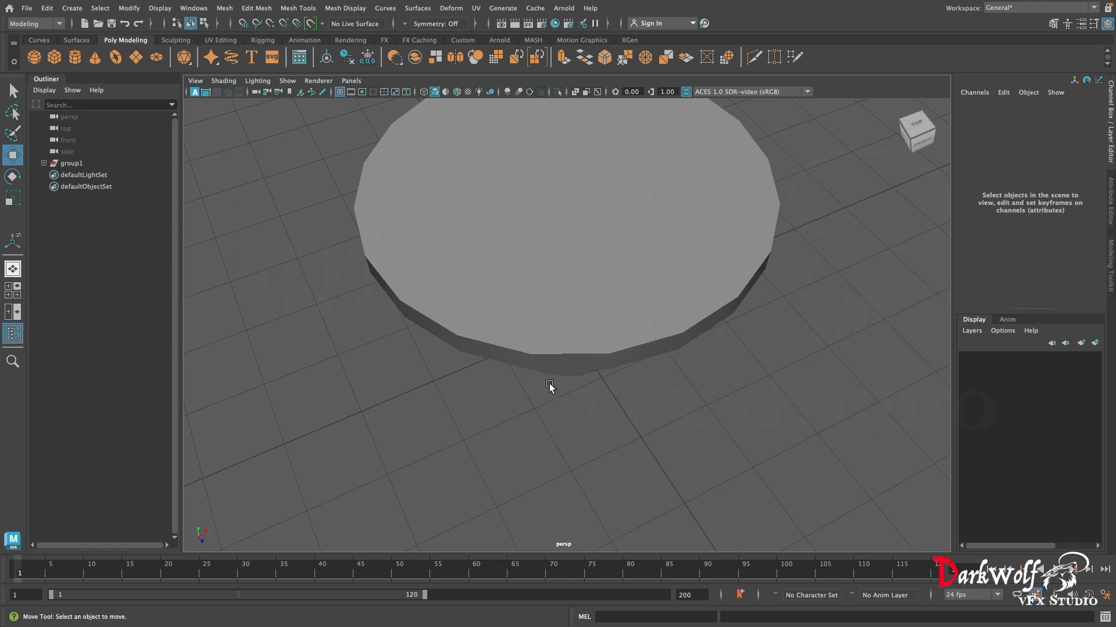
pyautogui.keyDown('alt'); pyautogui.moveTo(547, 382); pyautogui.dragTo(581, 273); pyautogui.keyUp('alt')
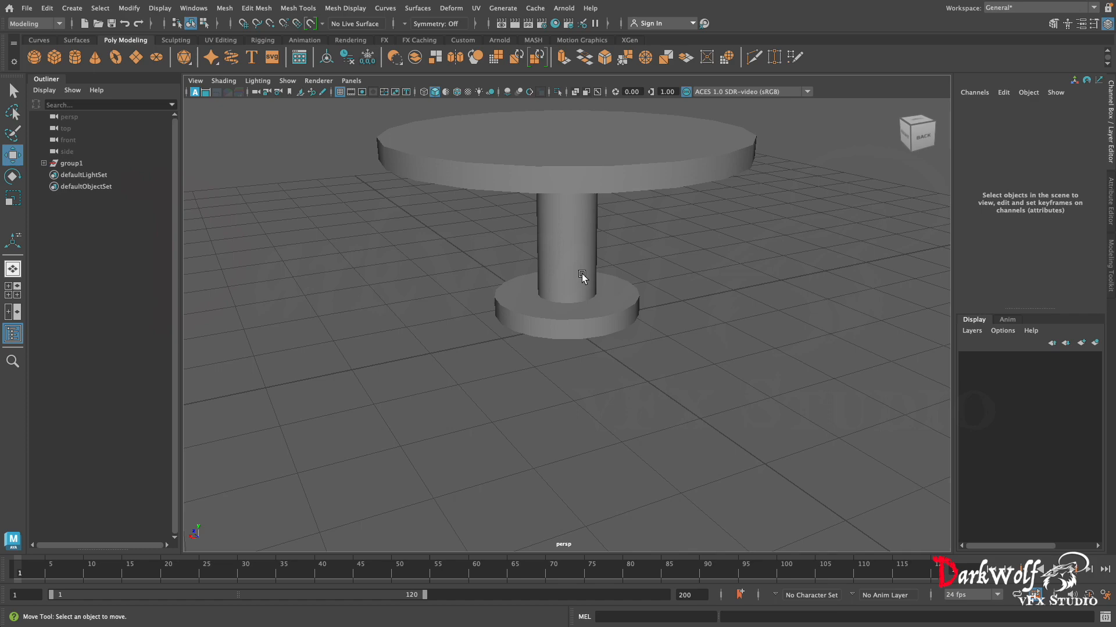
pyautogui.moveTo(586, 239)
pyautogui.keyDown('alt'); pyautogui.mouseDown()
pyautogui.moveTo(593, 274)
pyautogui.moveTo(434, 279)
pyautogui.moveTo(578, 269)
pyautogui.moveTo(587, 255)
pyautogui.mouseUp(); pyautogui.keyUp('alt')
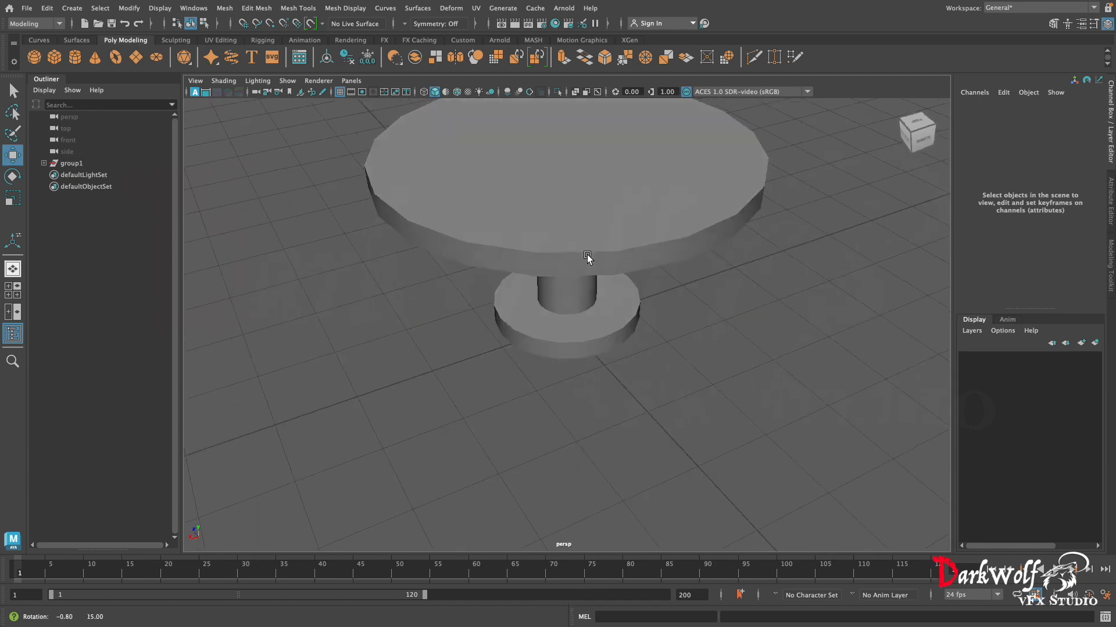
# Reopen the recent Table.mb scene, saving the current scene as "round table" when switching.
pyautogui.click(27, 8)
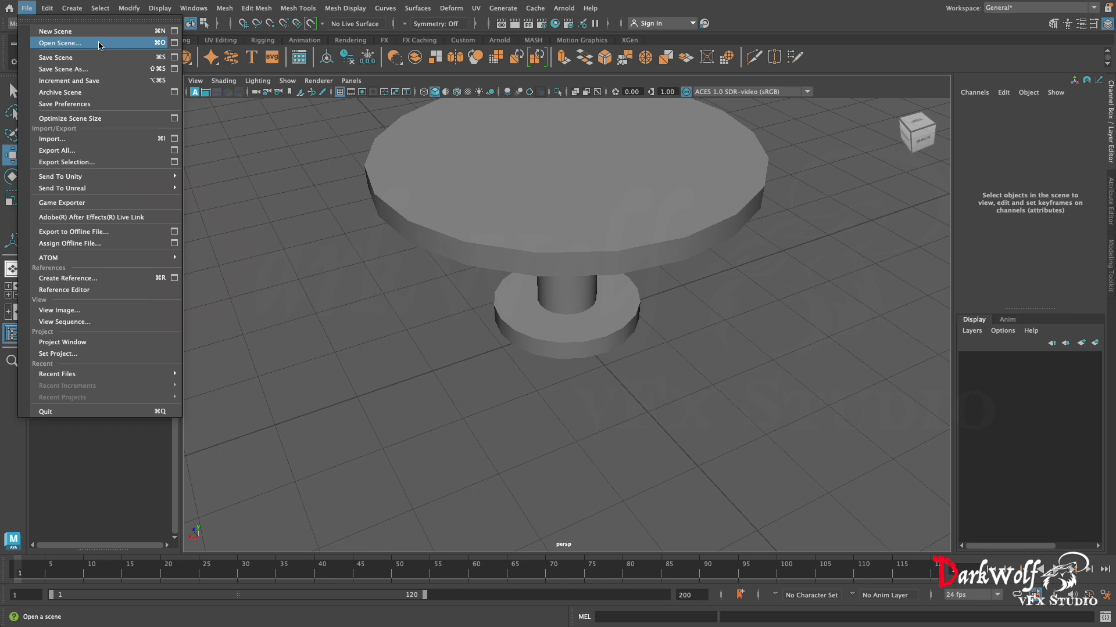
pyautogui.moveTo(145, 374)
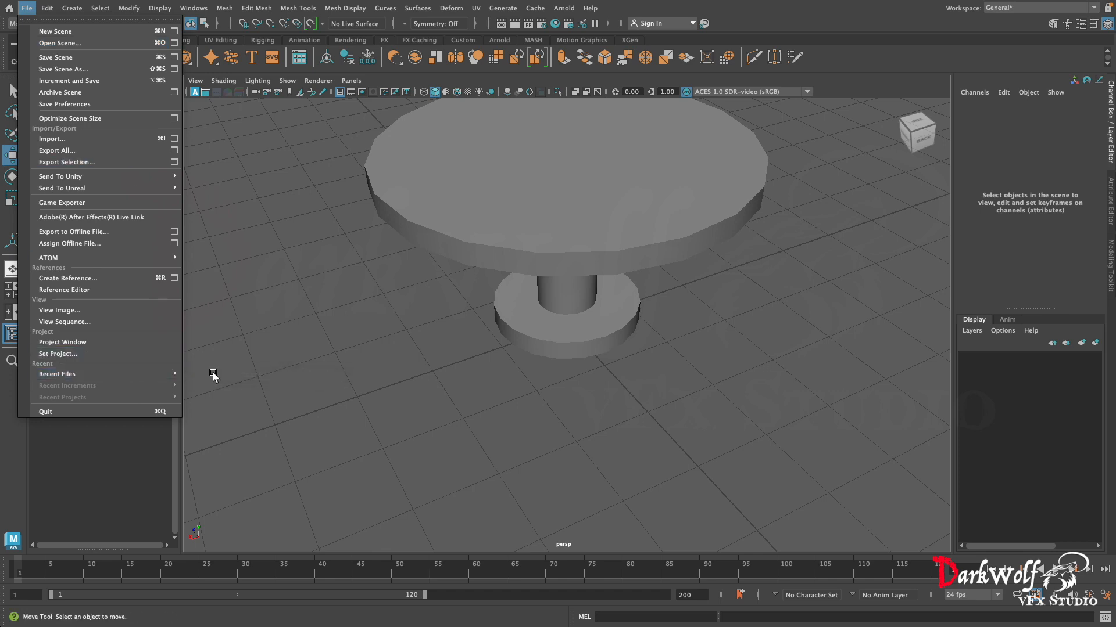
pyautogui.click(233, 375)
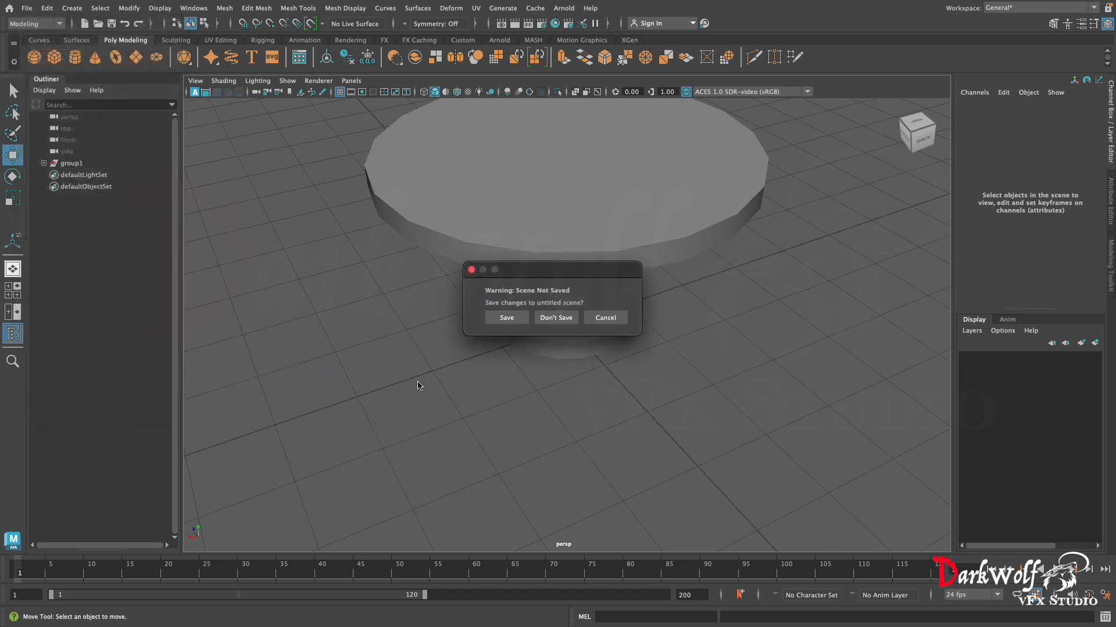
pyautogui.click(515, 320)
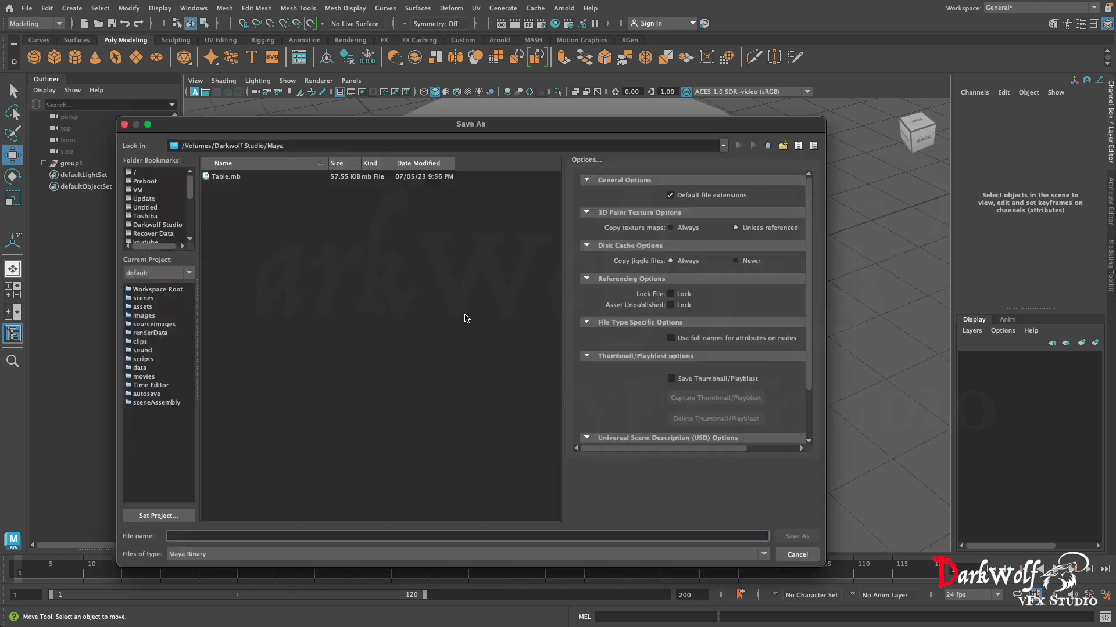
pyautogui.write('ro')
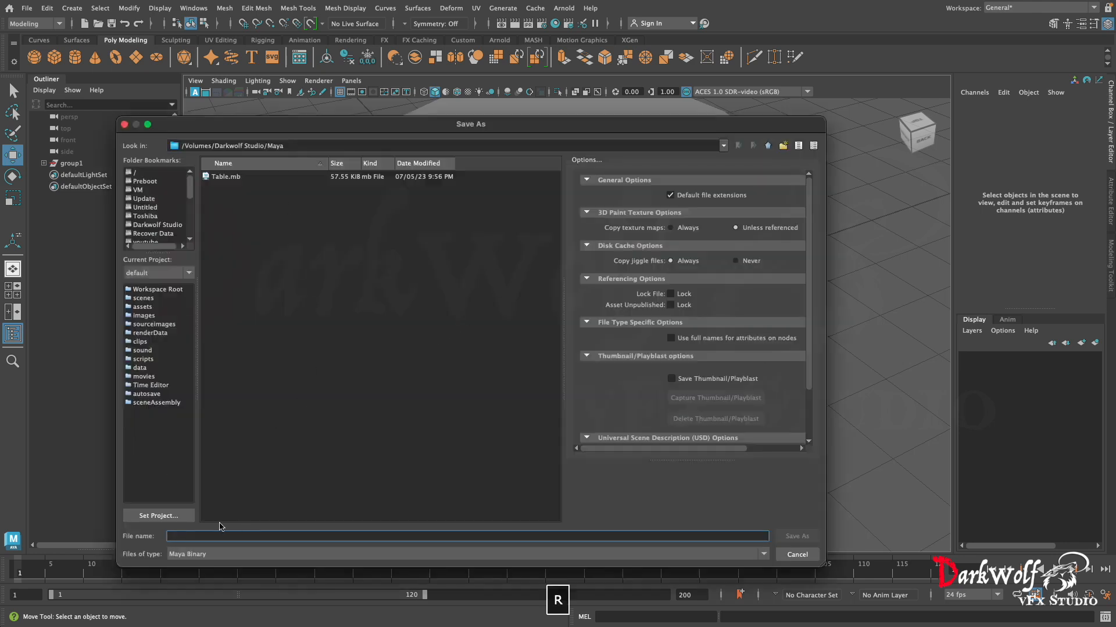
pyautogui.write('und table')
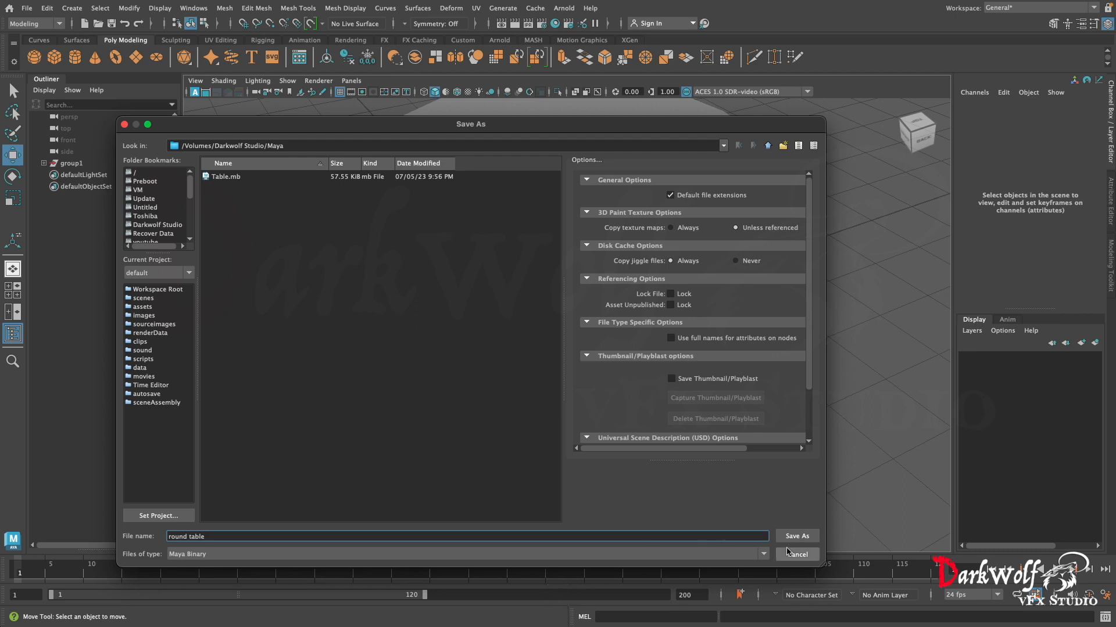
pyautogui.click(798, 535)
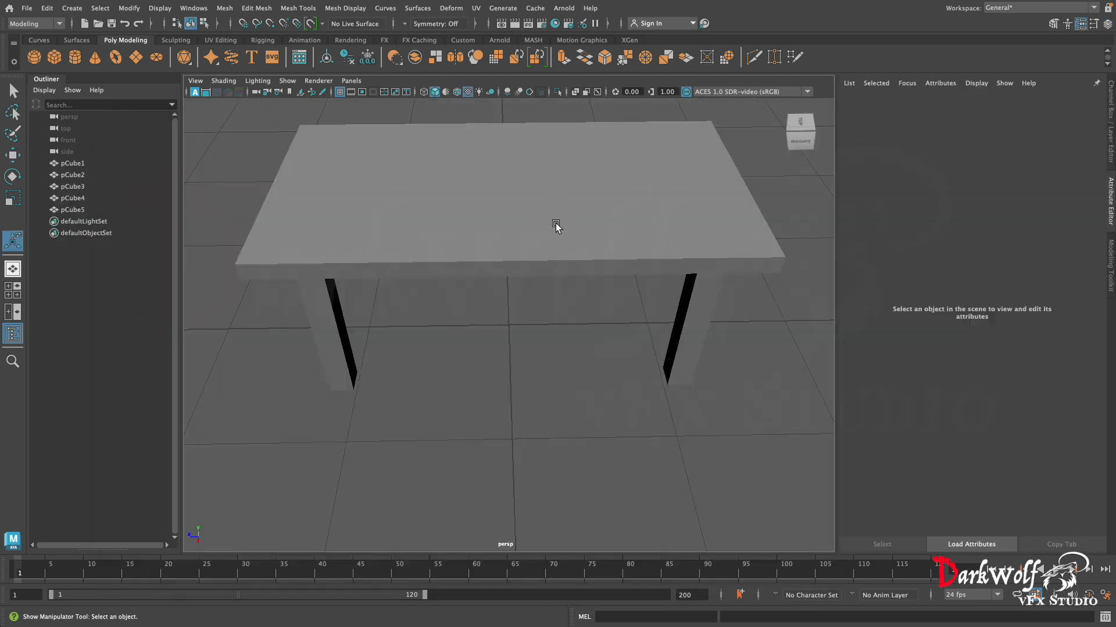
pyautogui.moveTo(552, 224)
pyautogui.keyDown('alt'); pyautogui.mouseDown()
pyautogui.moveTo(550, 215)
pyautogui.moveTo(591, 247)
pyautogui.moveTo(568, 228)
pyautogui.mouseUp(); pyautogui.keyUp('alt')
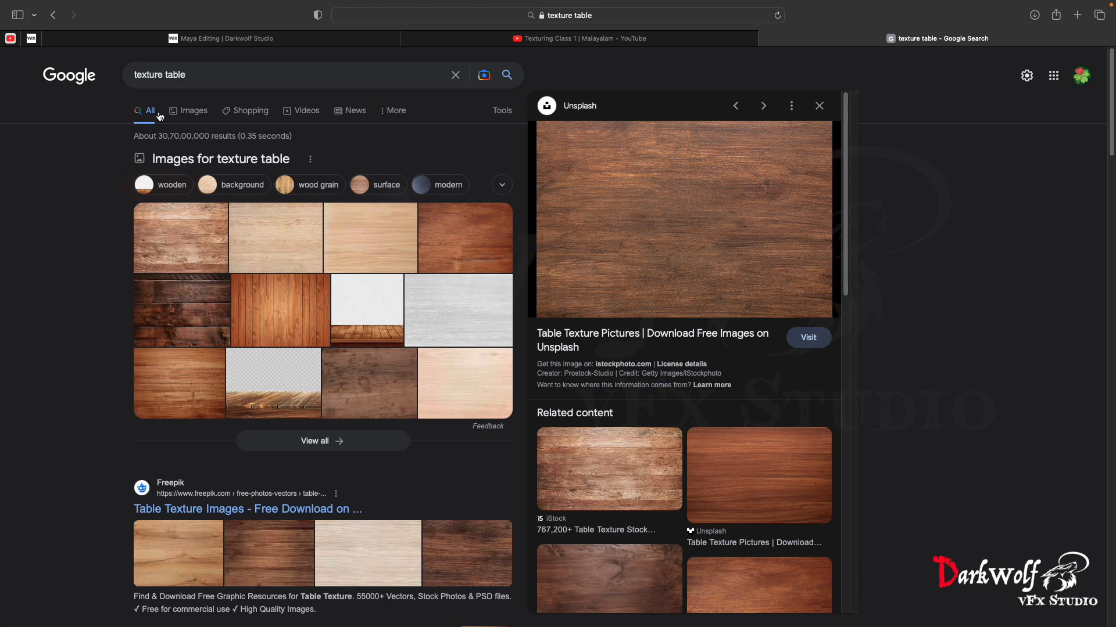
# In the web browser, show the image results for "texture table" and save the orange-brown Pinterest wood texture to Downloads.
pyautogui.click(188, 110)
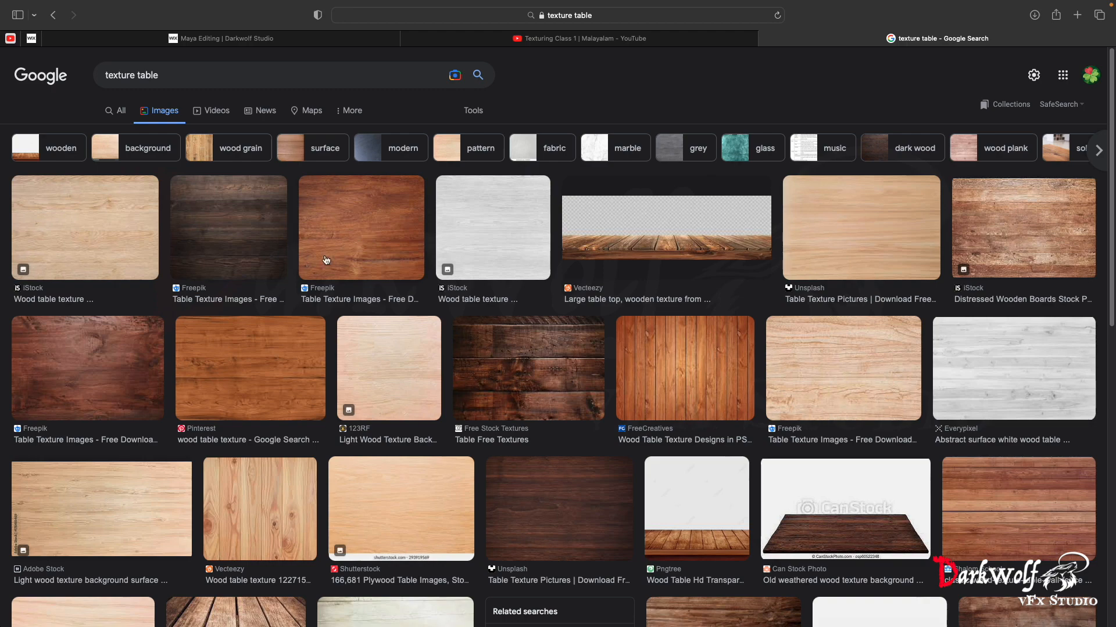
pyautogui.click(244, 376)
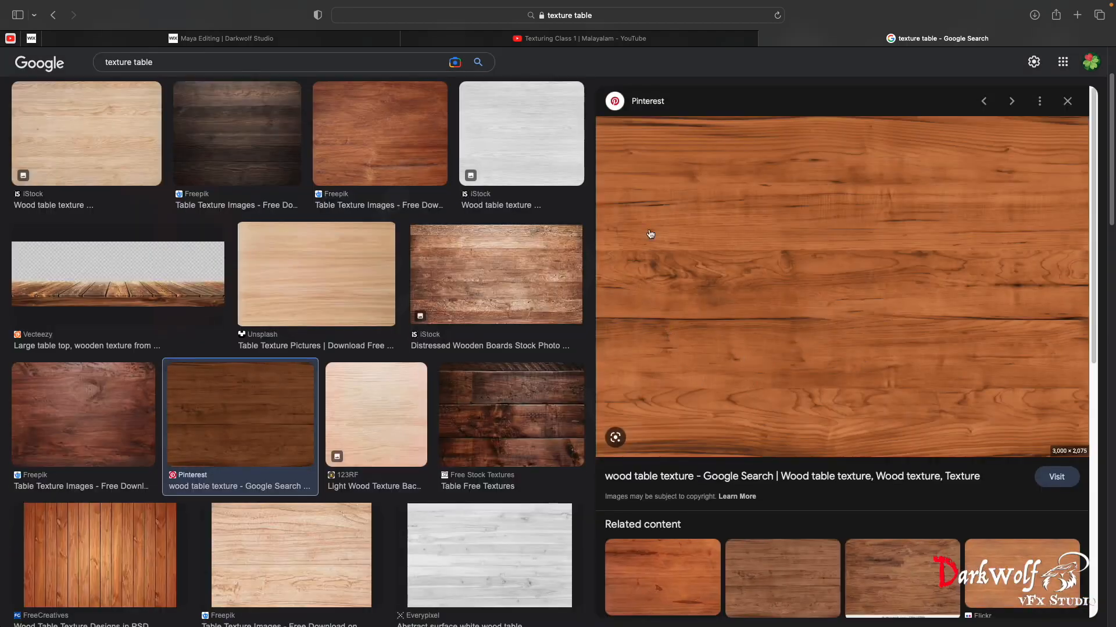
pyautogui.rightClick(983, 289)
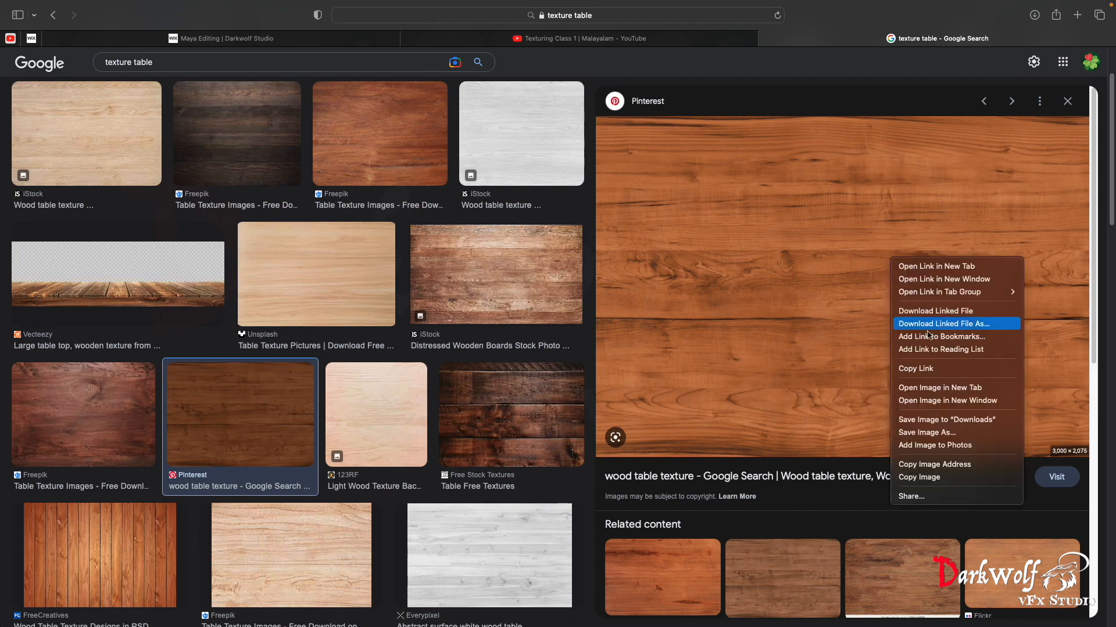
pyautogui.click(975, 422)
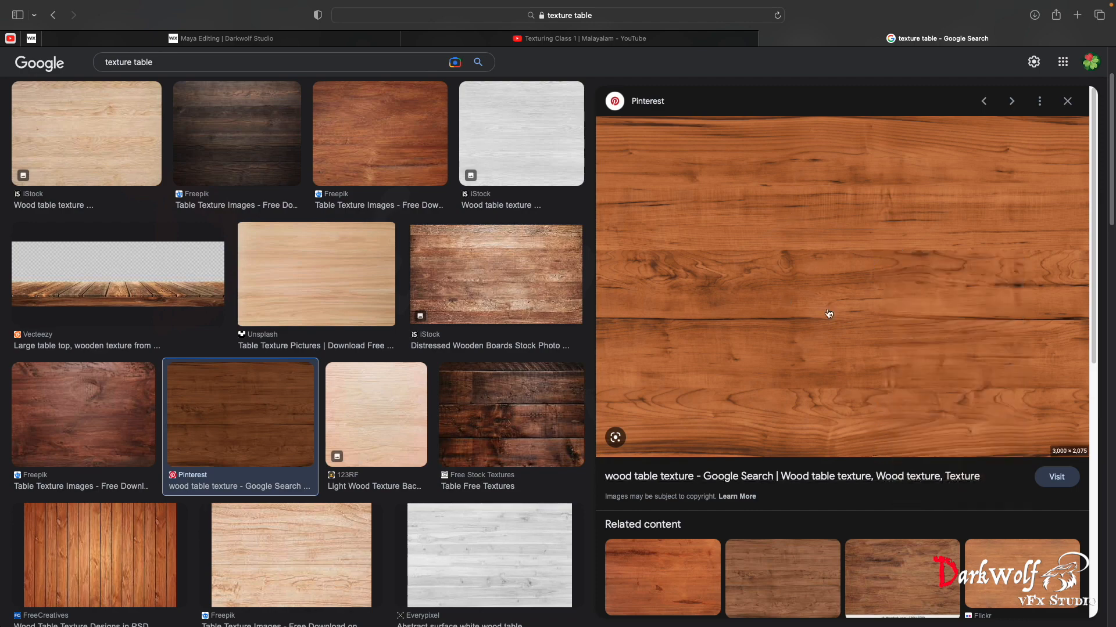
# Find the dark brown Unsplash wood table texture further down the image results and save it to Downloads.
pyautogui.scroll(-1, 726, 349)
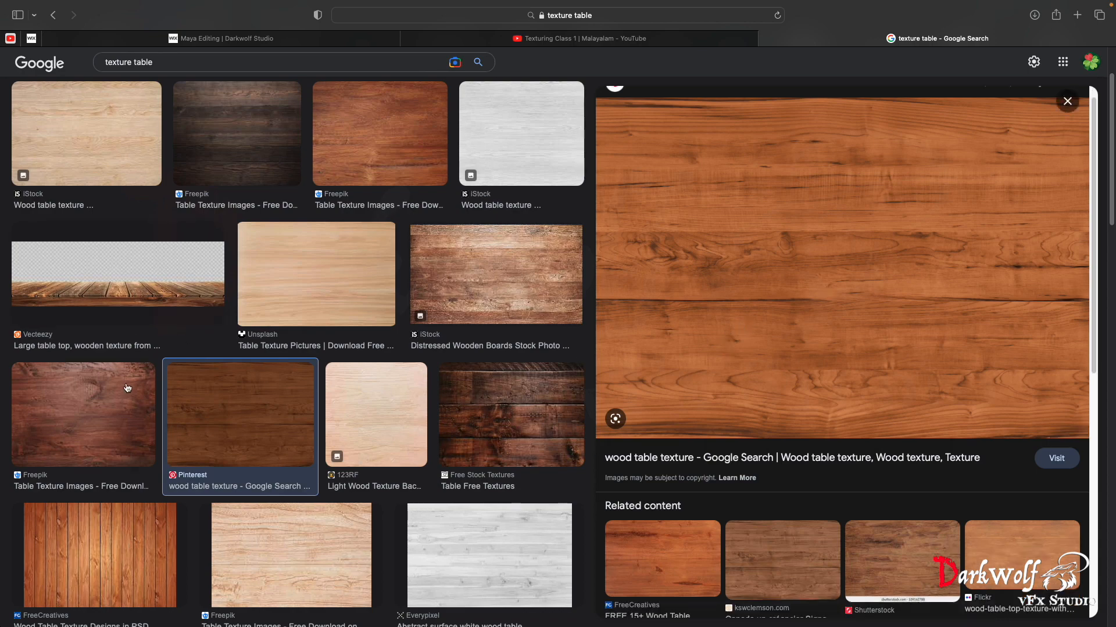
pyautogui.scroll(-1, 126, 389)
pyautogui.scroll(-10, 126, 389)
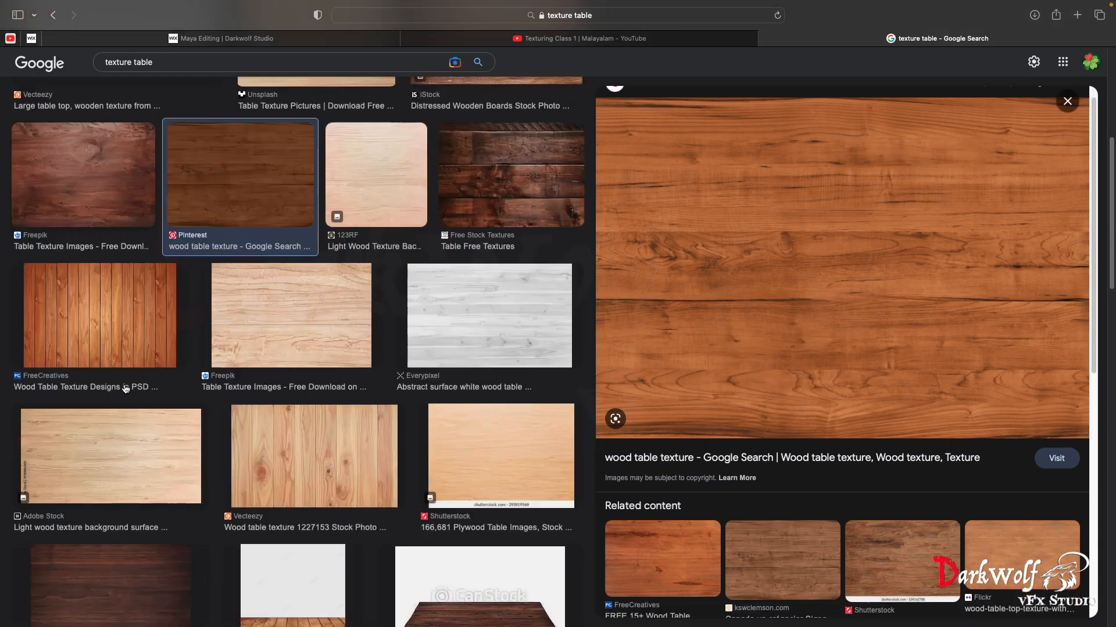
pyautogui.click(111, 480)
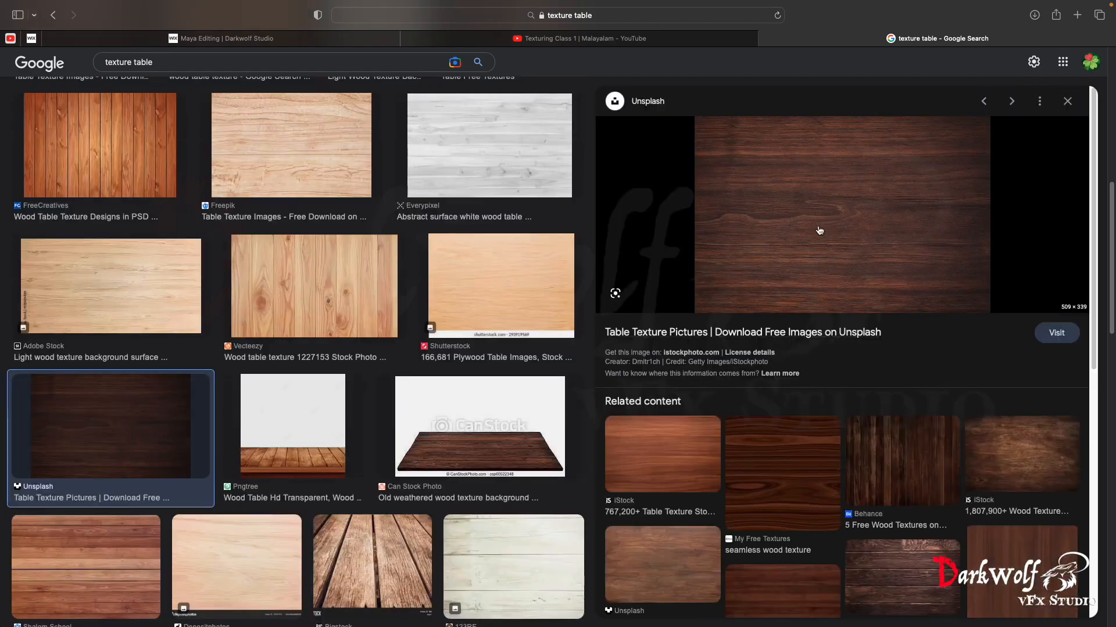
pyautogui.rightClick(819, 231)
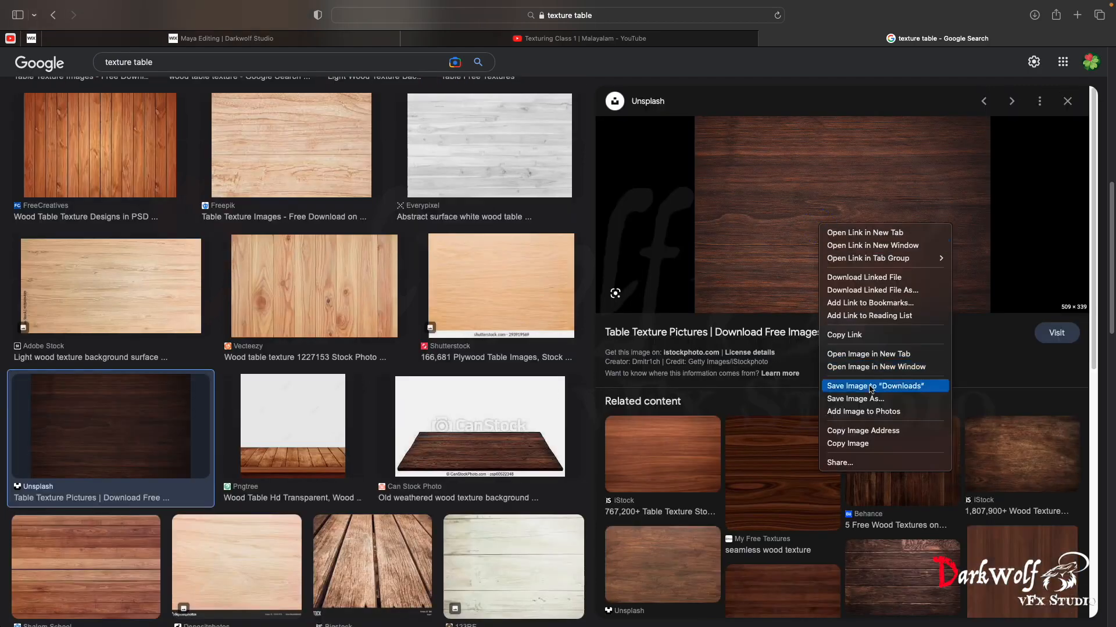
# Open the related reddish-brown iStock wood texture and save it to Downloads.
pyautogui.click(647, 456)
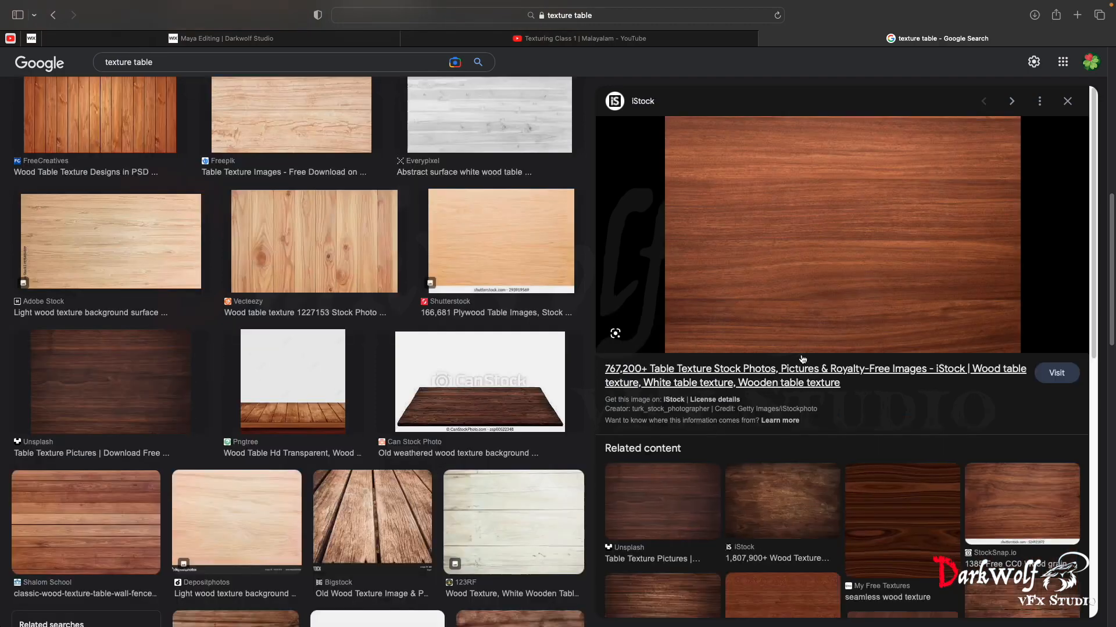
pyautogui.rightClick(818, 288)
pyautogui.click(877, 447)
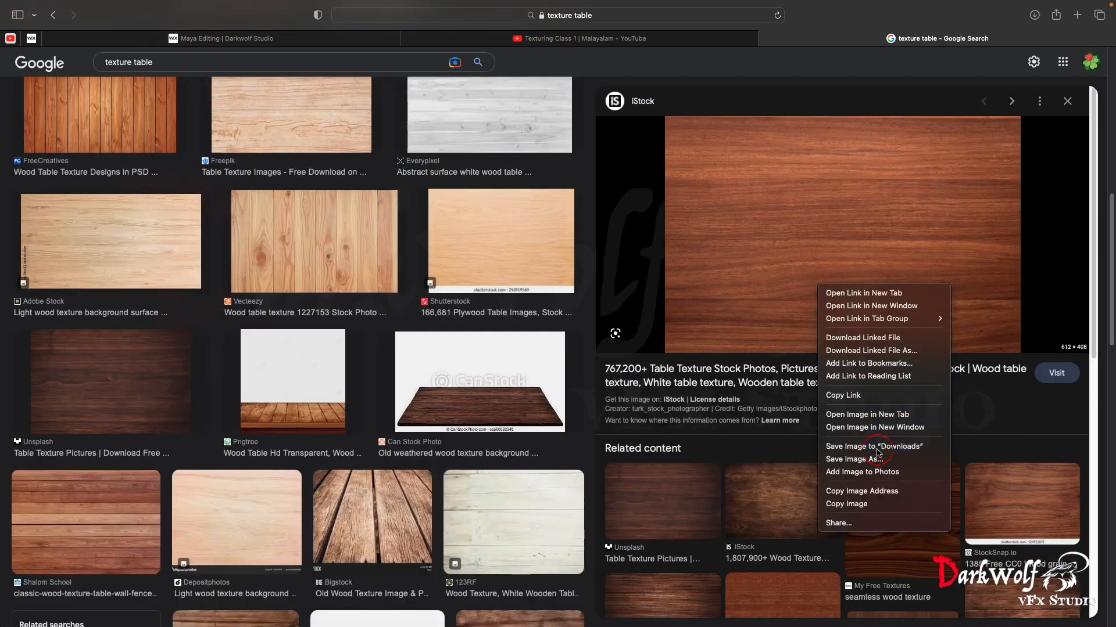
pyautogui.scroll(-5, 728, 525)
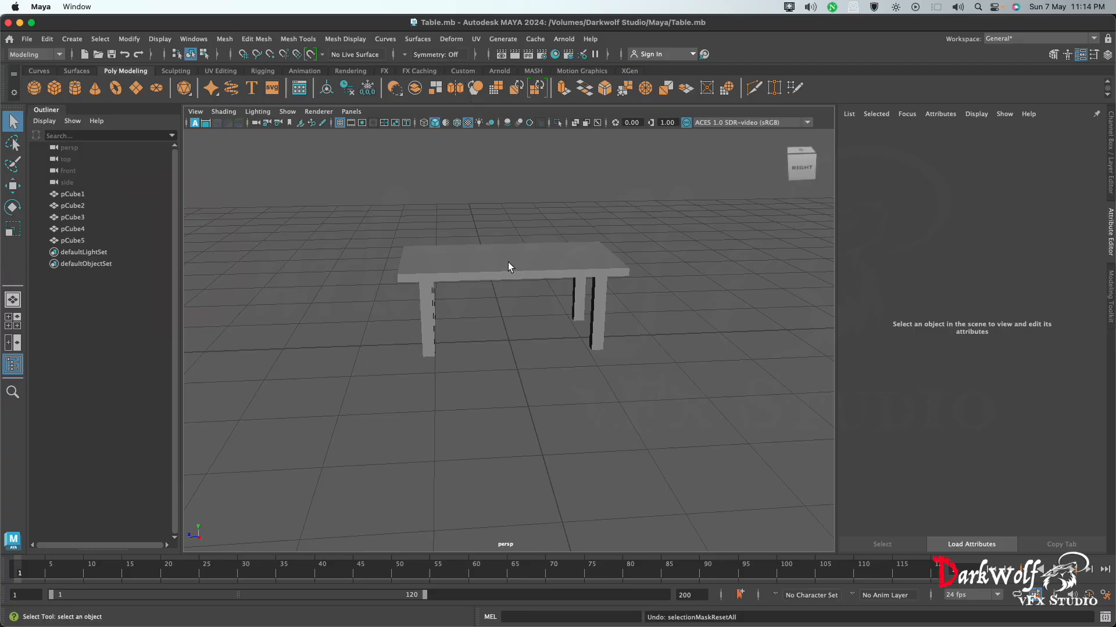
# Assign a new Lambert material to the rectangular tabletop.
pyautogui.keyDown('alt'); pyautogui.moveTo(509, 264); pyautogui.dragTo(551, 313); pyautogui.keyUp('alt')
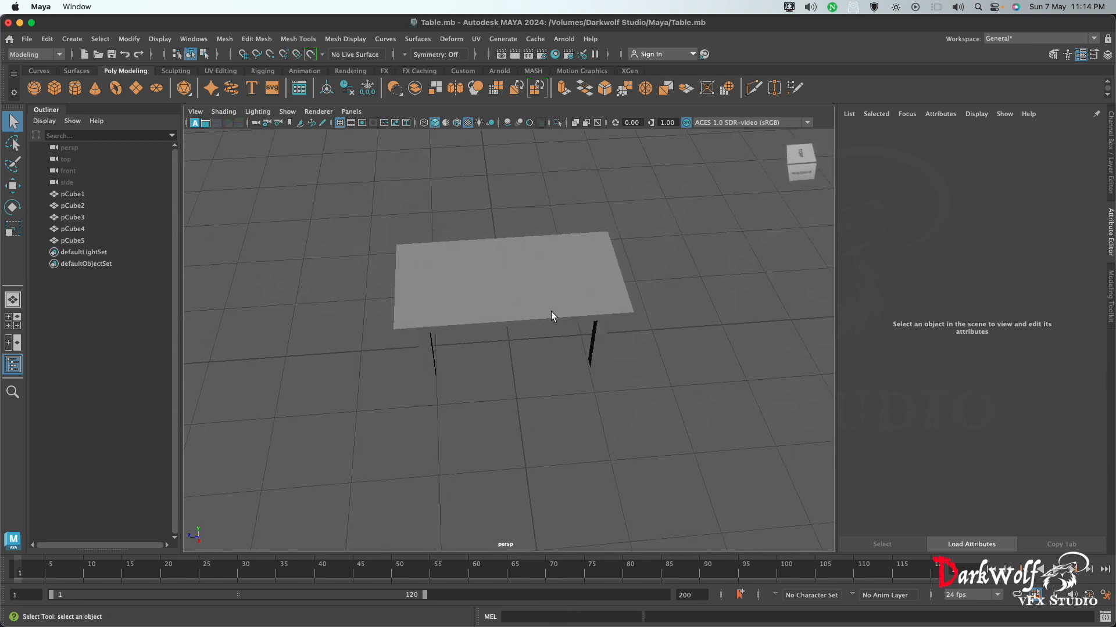
pyautogui.moveTo(504, 278); pyautogui.dragTo(508, 579, button='right')
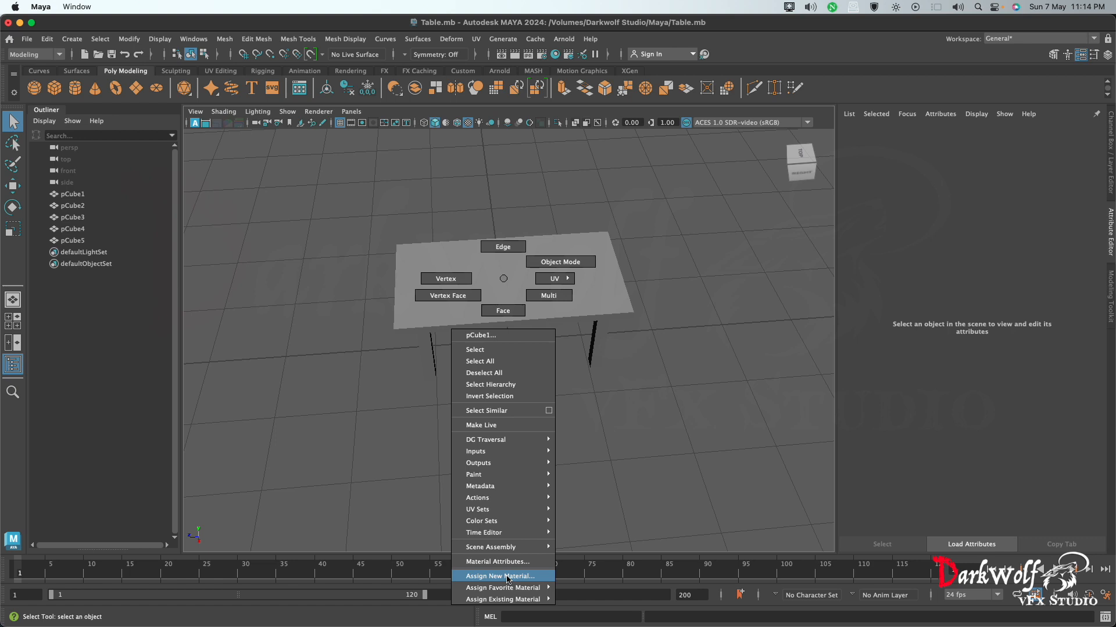
pyautogui.click(507, 577)
pyautogui.click(406, 253)
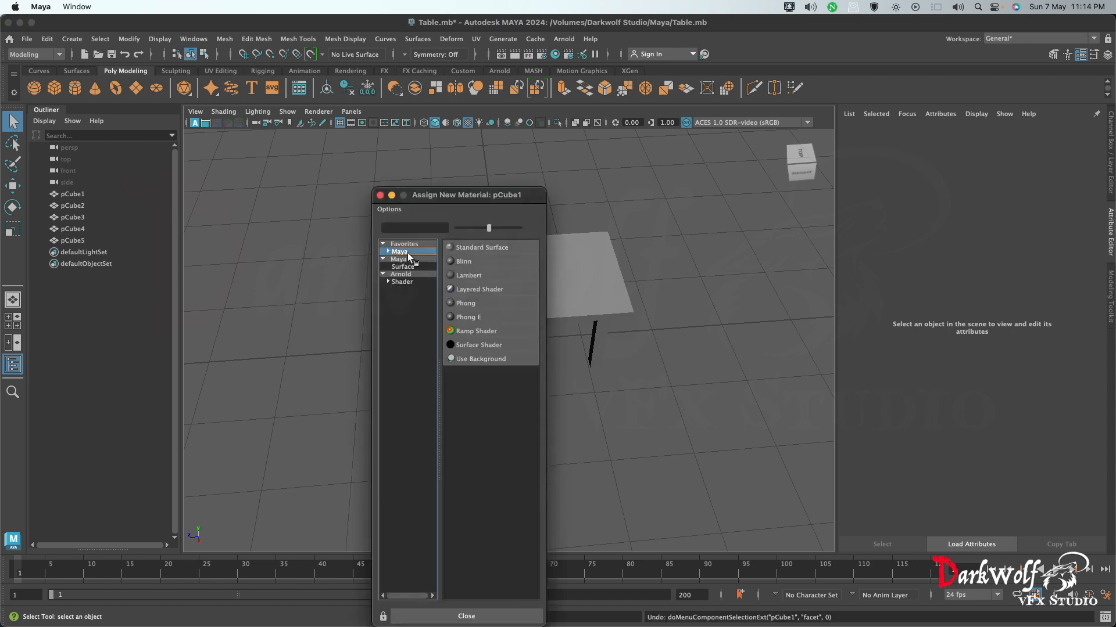
pyautogui.click(480, 276)
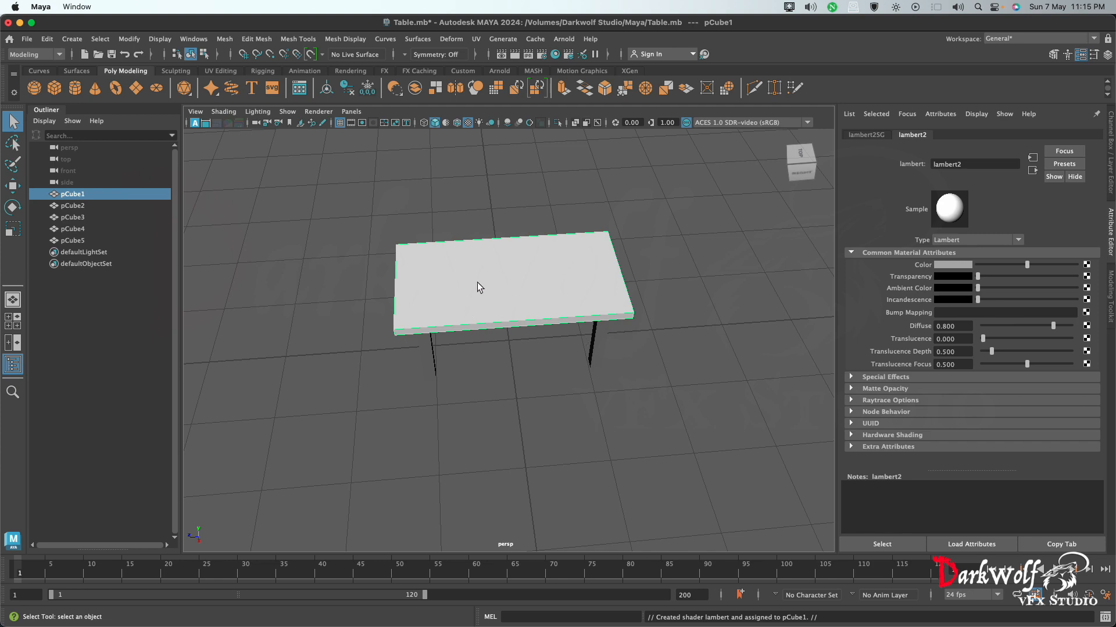
# Rename the tabletop's Lambert material as "Table top 2" and reselect the tabletop.
pyautogui.doubleClick(959, 164)
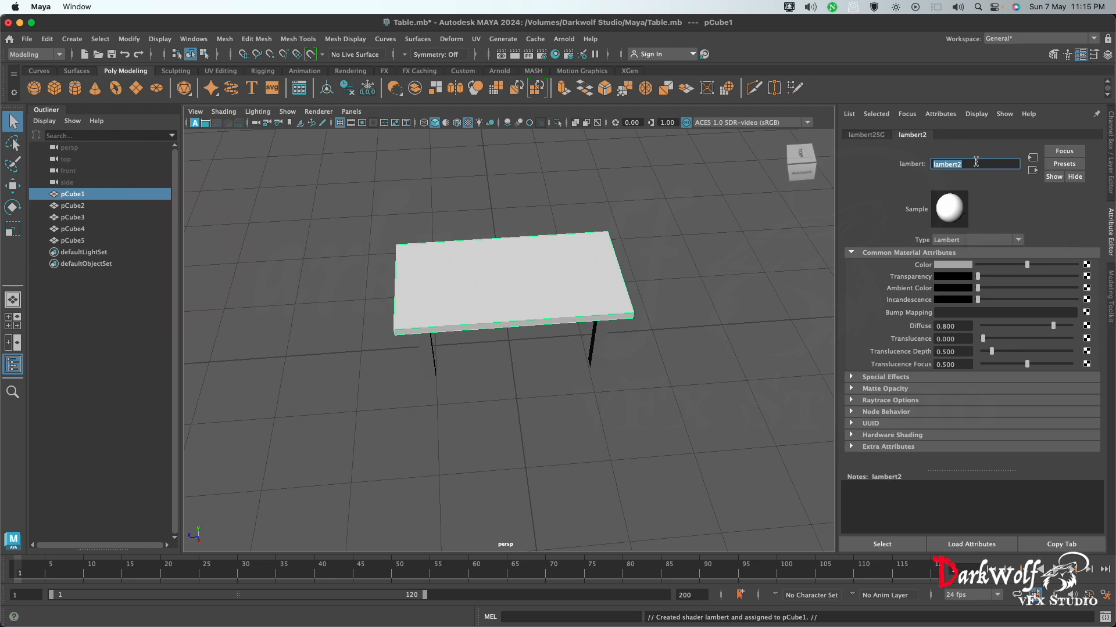
pyautogui.write('Table t')
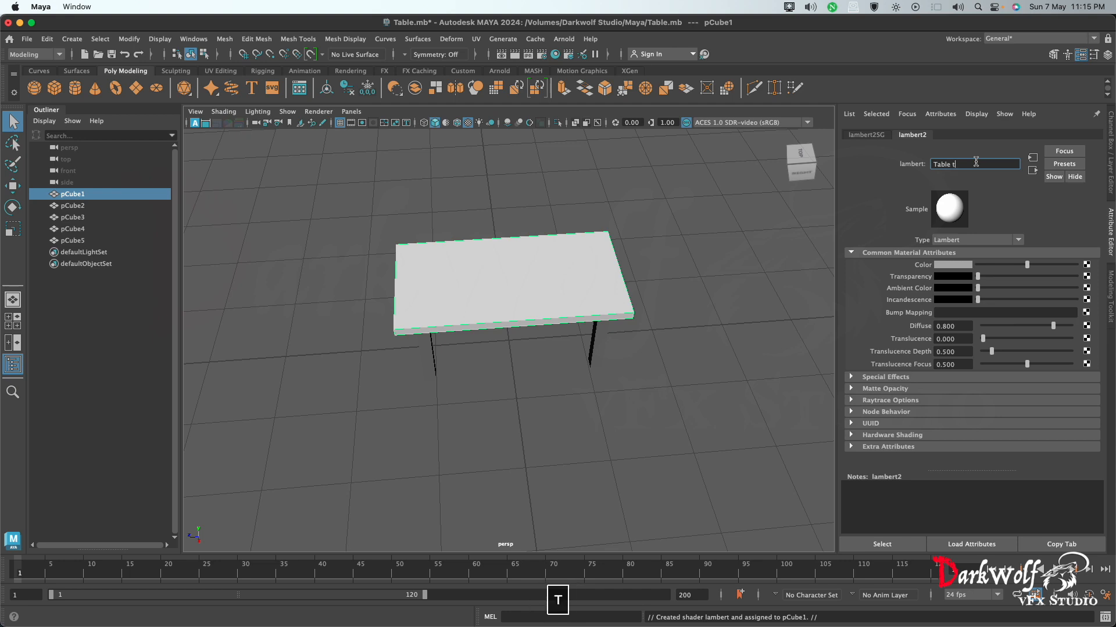
pyautogui.write('op2')
pyautogui.press('Left')
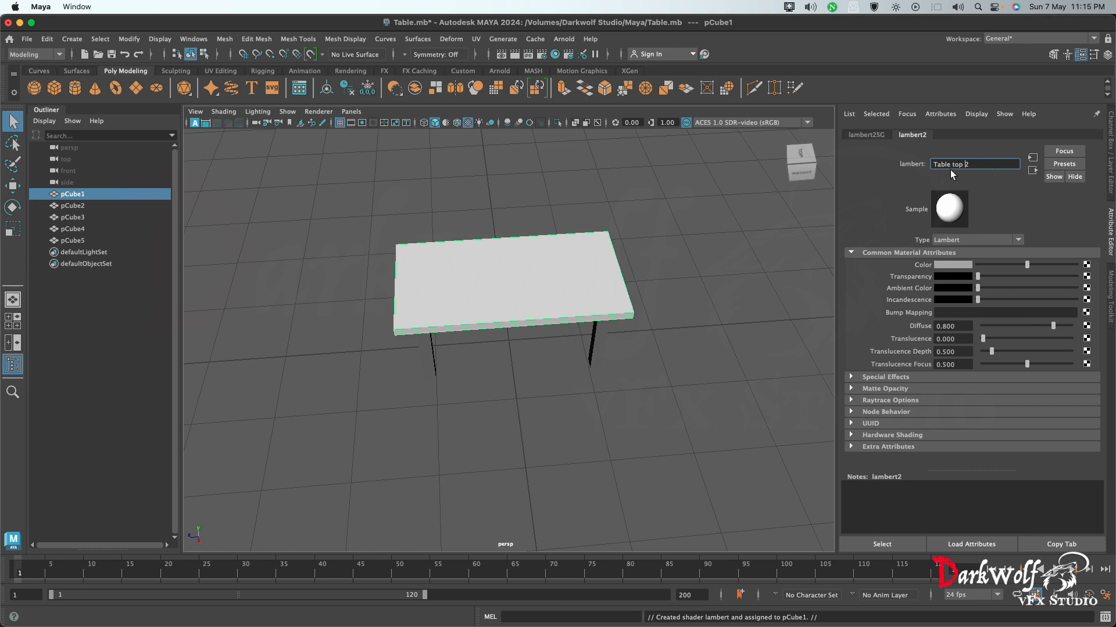
pyautogui.click(648, 299)
pyautogui.click(585, 295)
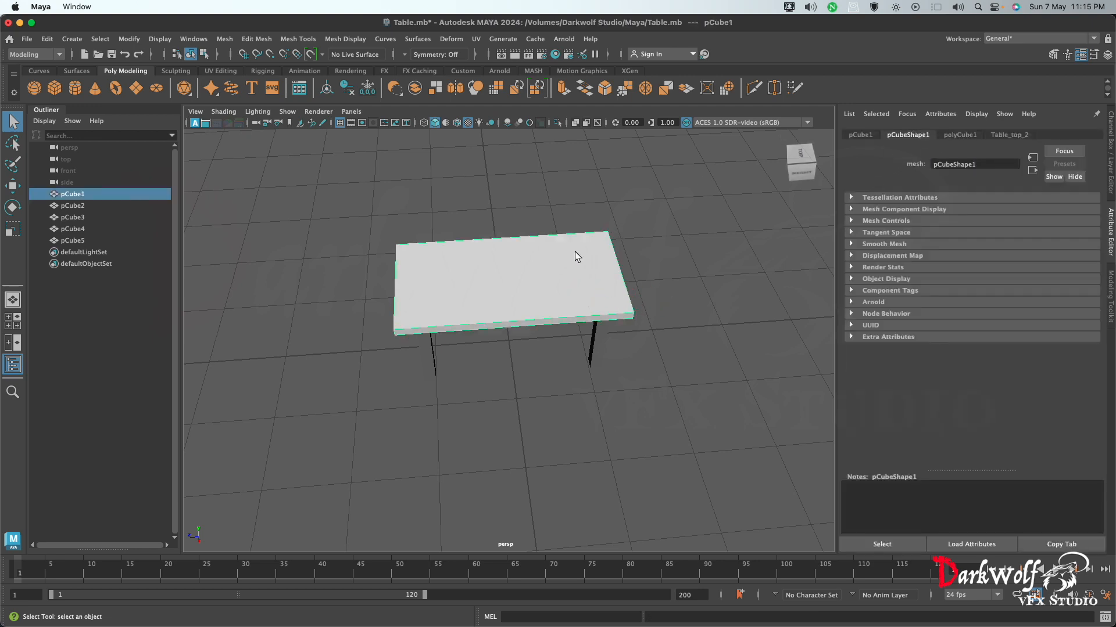
# Connect a File texture node to the Color attribute of the Table_top_2 material.
pyautogui.click(995, 137)
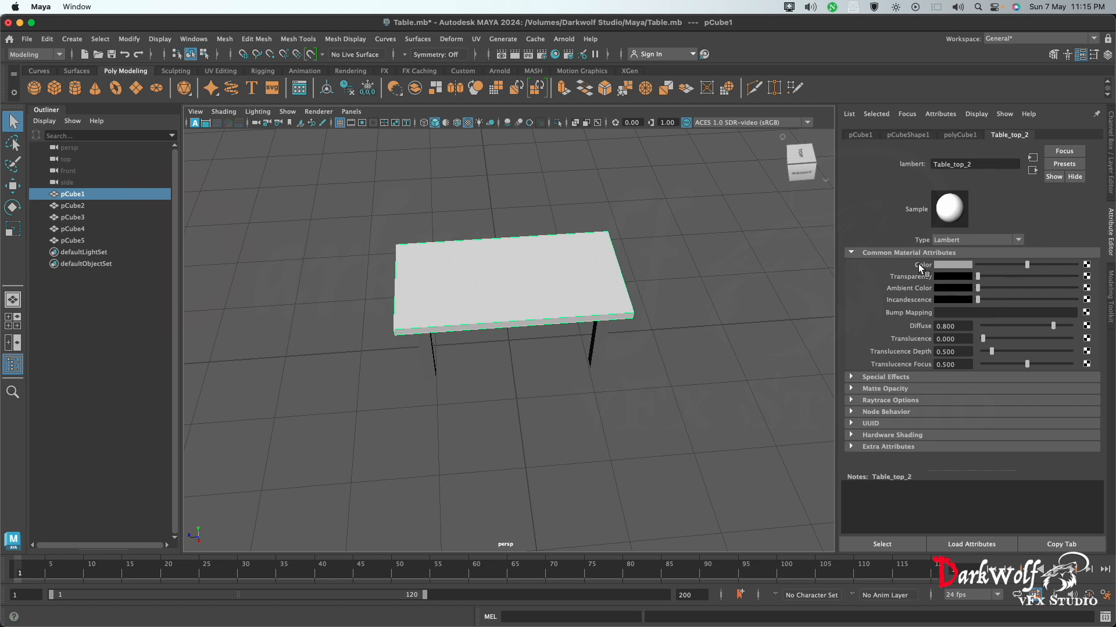
pyautogui.click(1086, 266)
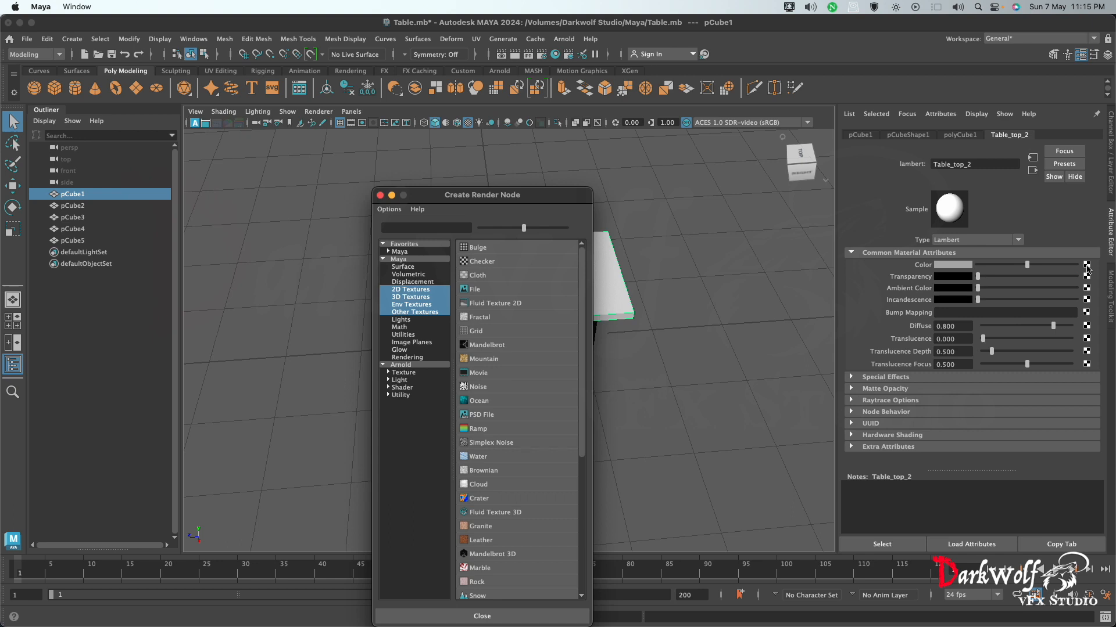
pyautogui.click(469, 291)
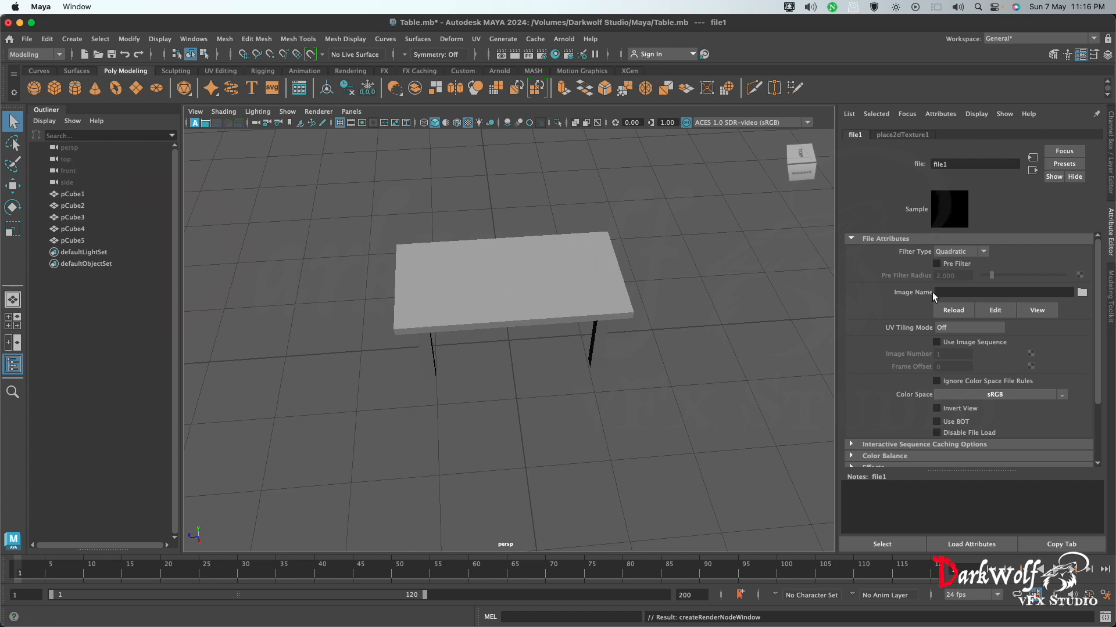
pyautogui.click(1082, 293)
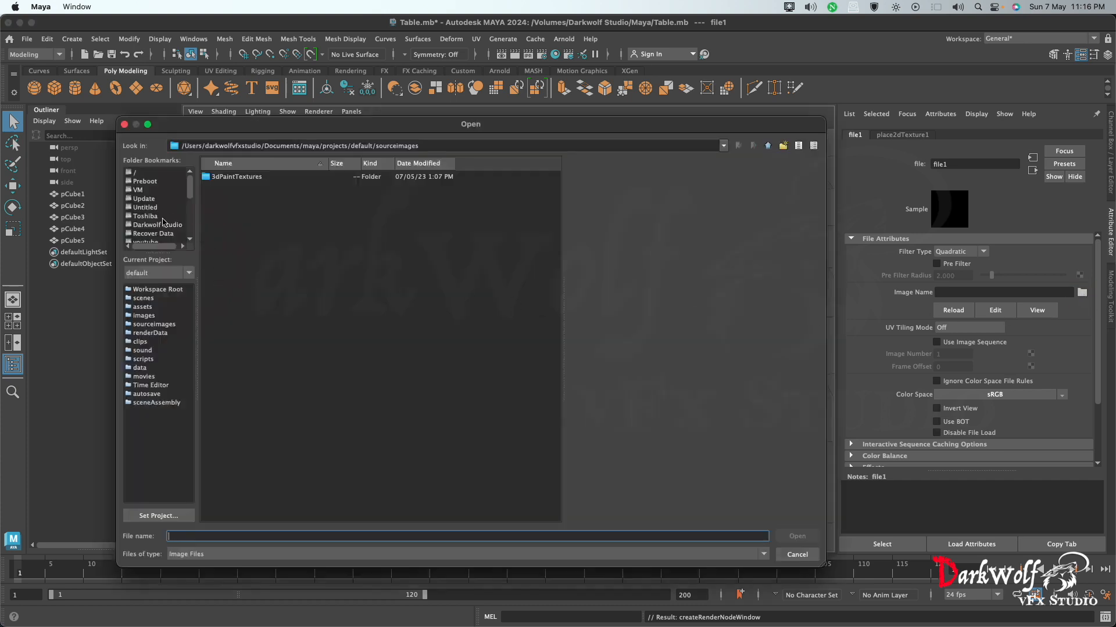
pyautogui.click(161, 227)
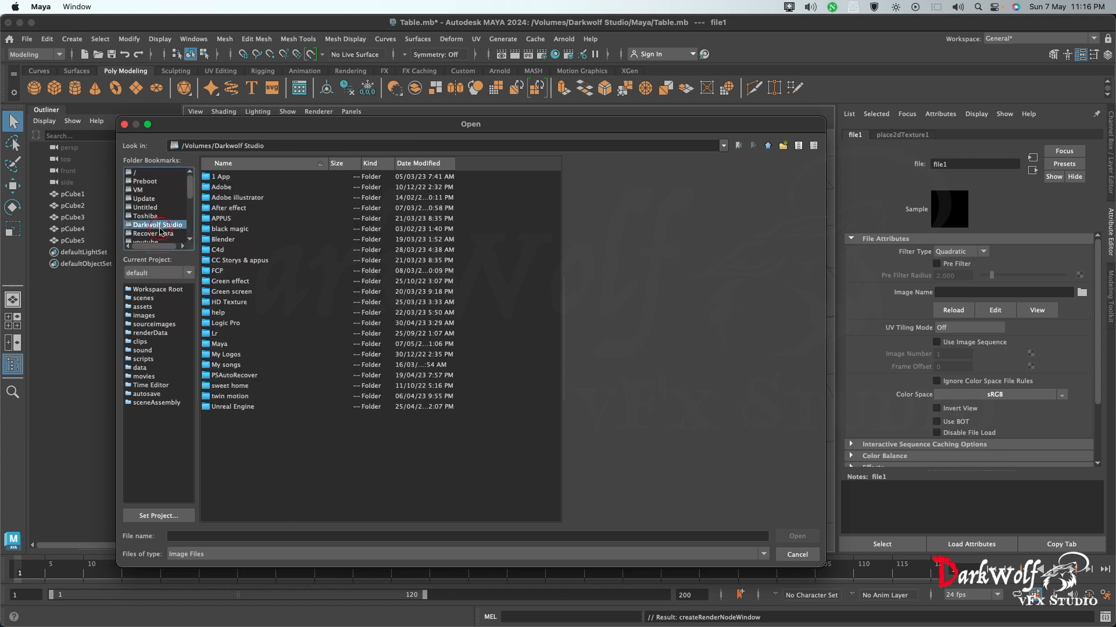
pyautogui.doubleClick(225, 344)
pyautogui.doubleClick(227, 177)
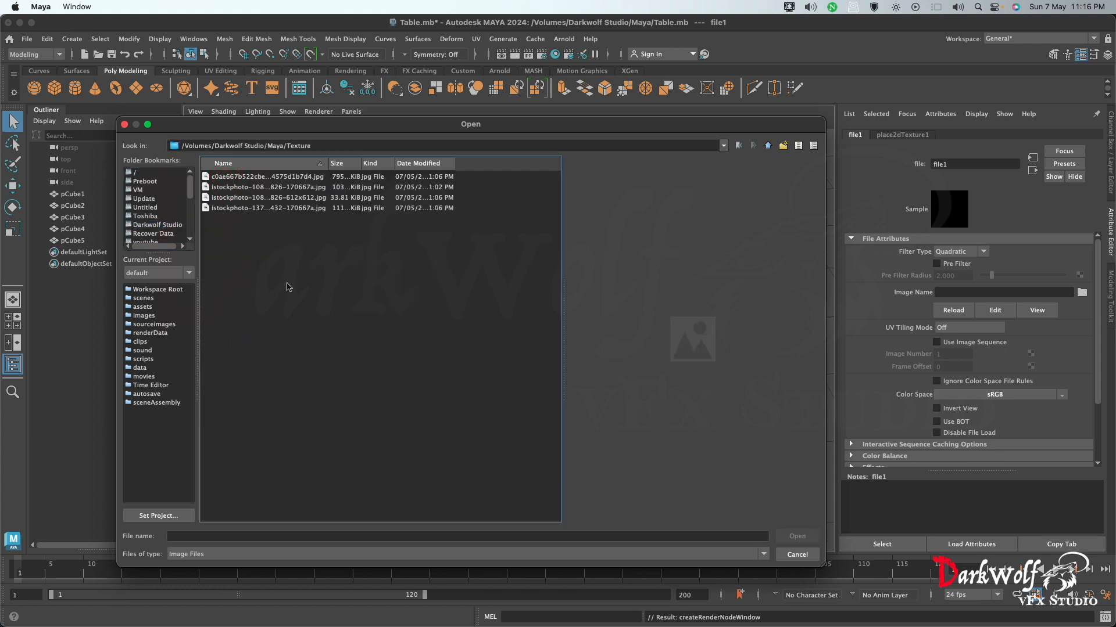
pyautogui.click(271, 207)
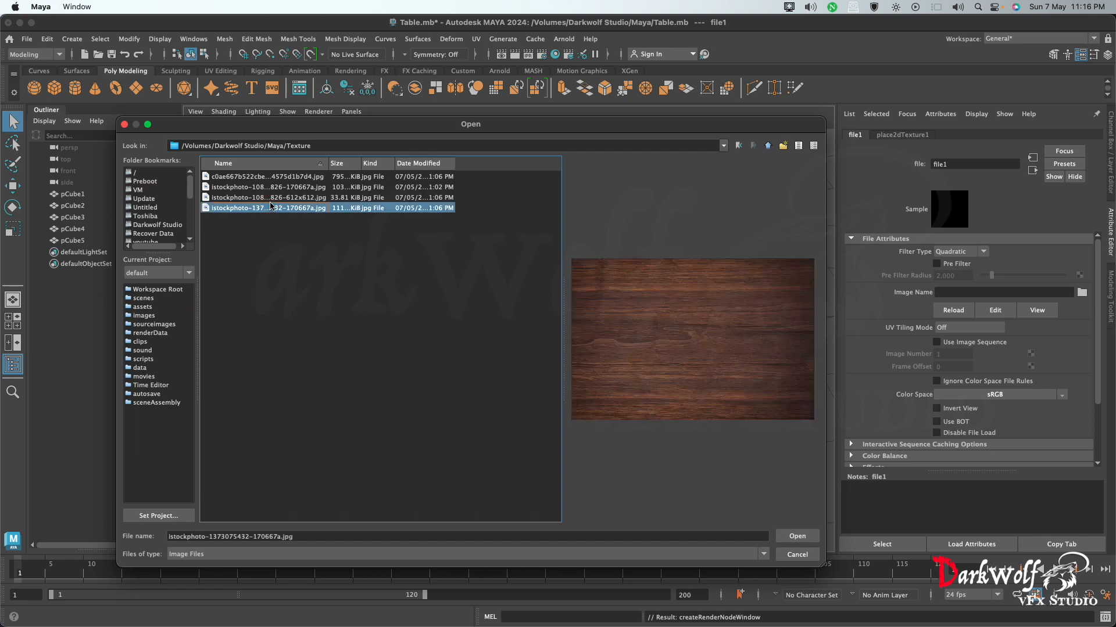
pyautogui.click(273, 197)
pyautogui.click(275, 208)
pyautogui.click(275, 198)
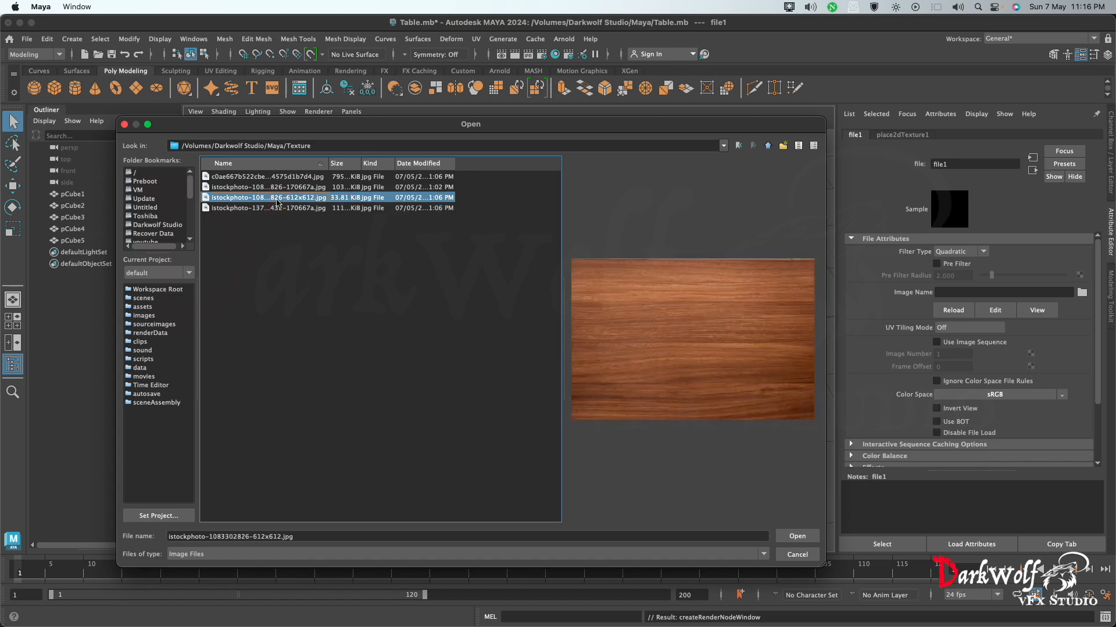
pyautogui.click(797, 538)
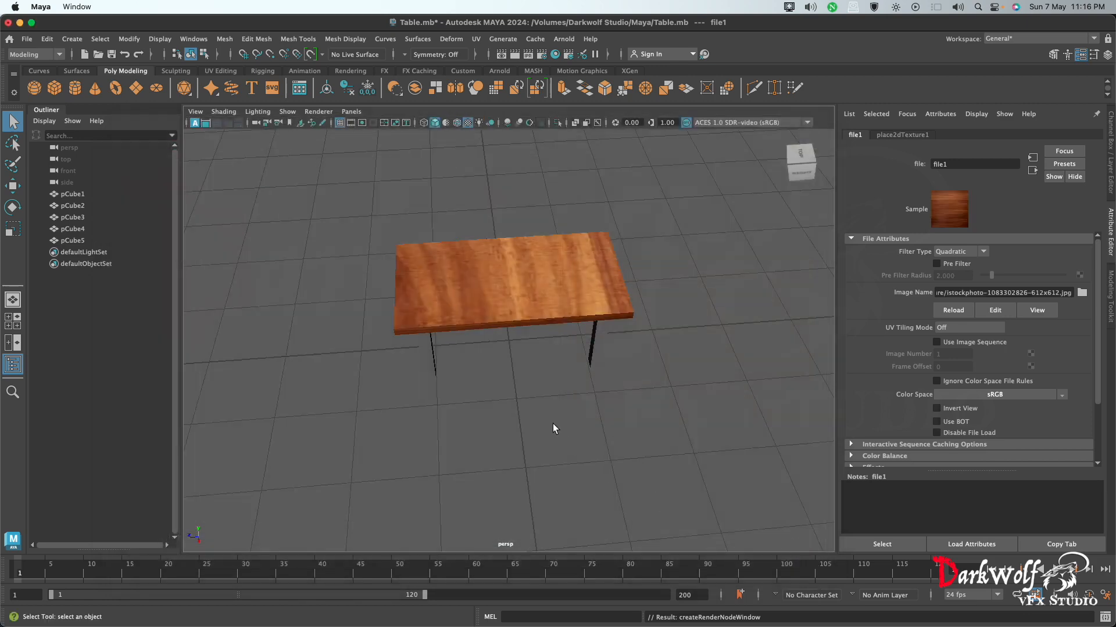
# Compare the tabletop in shaded, textured and wireframe display, ending in textured display.
pyautogui.click(525, 313)
pyautogui.press('5')
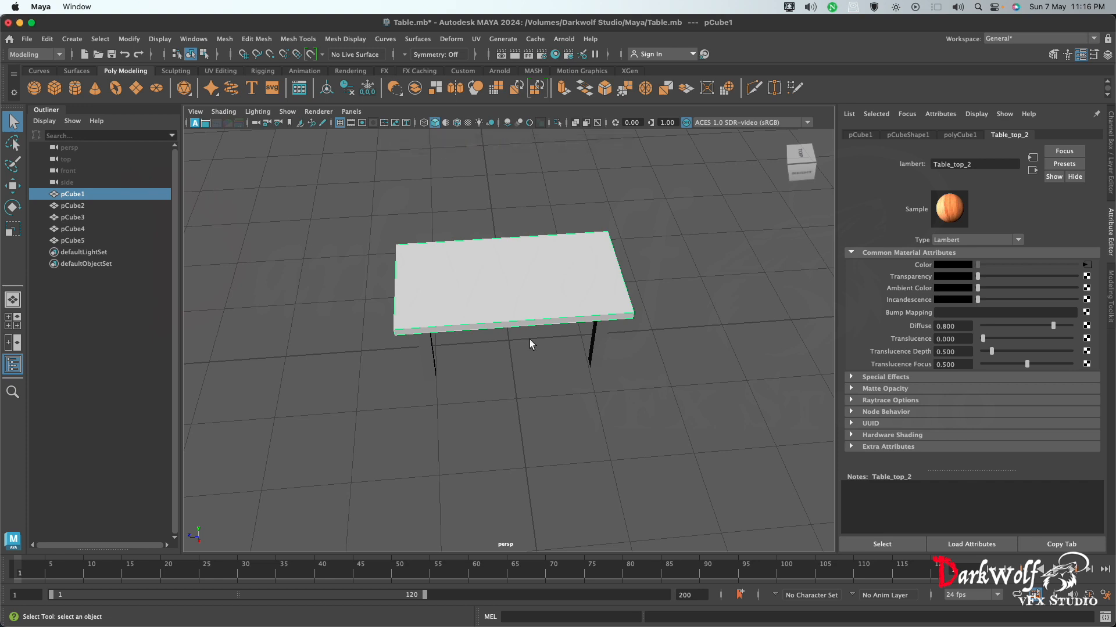
pyautogui.press('6')
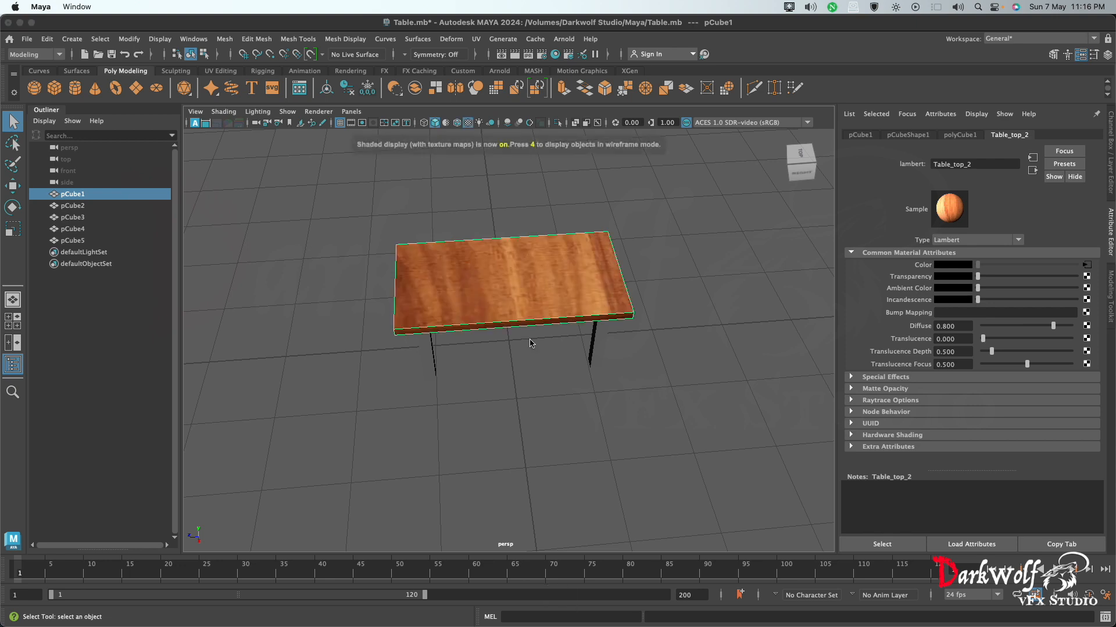
pyautogui.press('5')
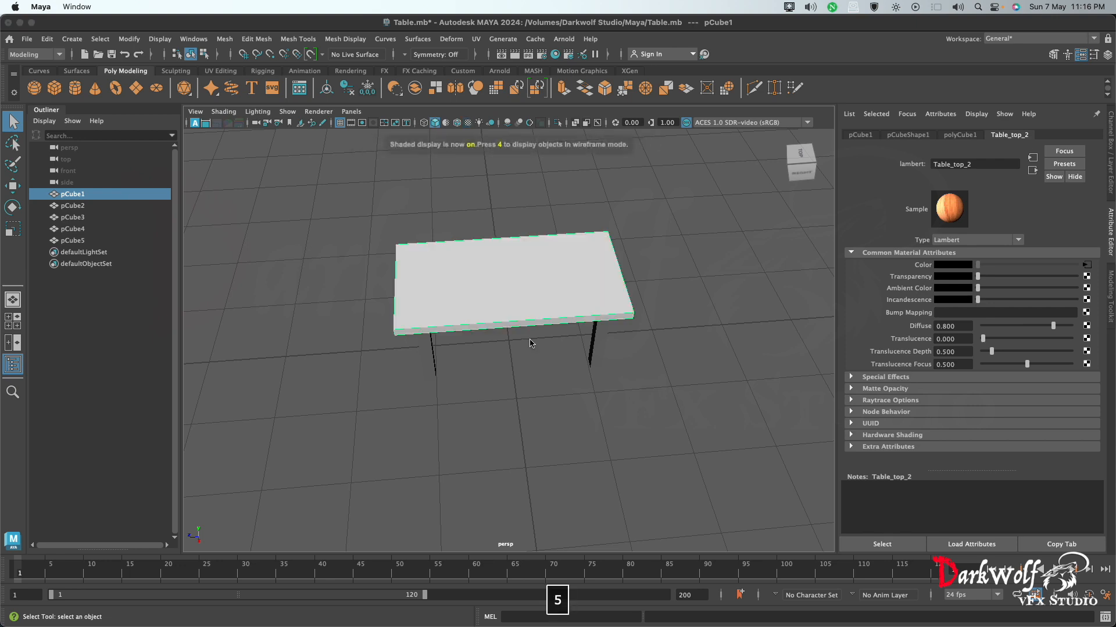
pyautogui.press('4')
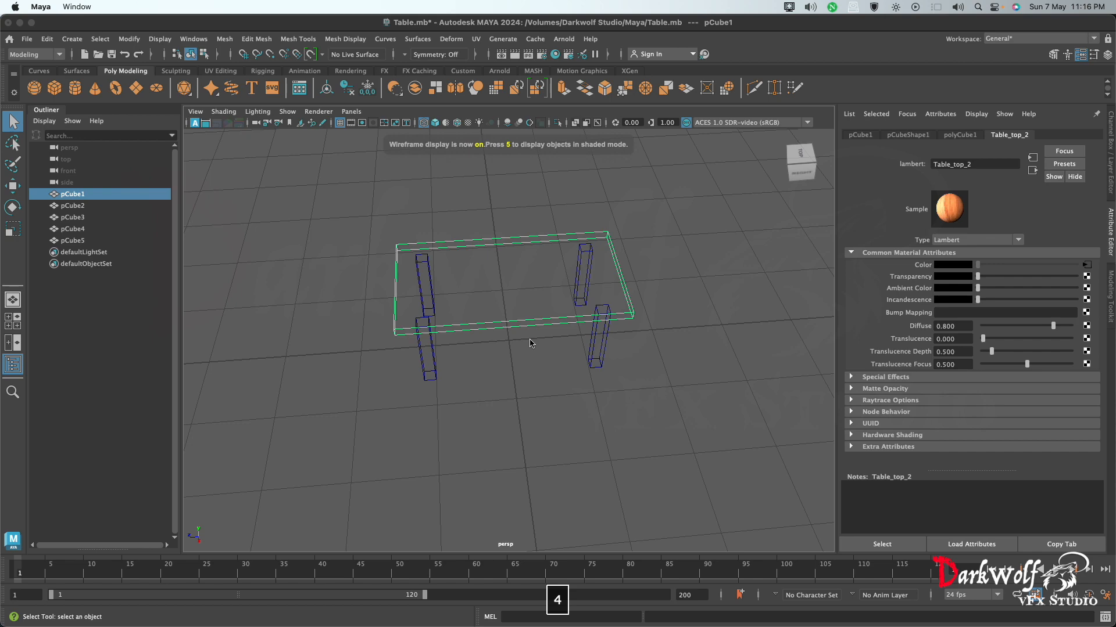
pyautogui.click(558, 353)
pyautogui.moveTo(557, 353)
pyautogui.keyDown('alt'); pyautogui.mouseDown()
pyautogui.moveTo(519, 327)
pyautogui.moveTo(602, 302)
pyautogui.moveTo(552, 344)
pyautogui.moveTo(585, 357)
pyautogui.moveTo(557, 366)
pyautogui.moveTo(546, 405)
pyautogui.moveTo(571, 377)
pyautogui.moveTo(552, 377)
pyautogui.mouseUp(); pyautogui.keyUp('alt')
pyautogui.press('6')
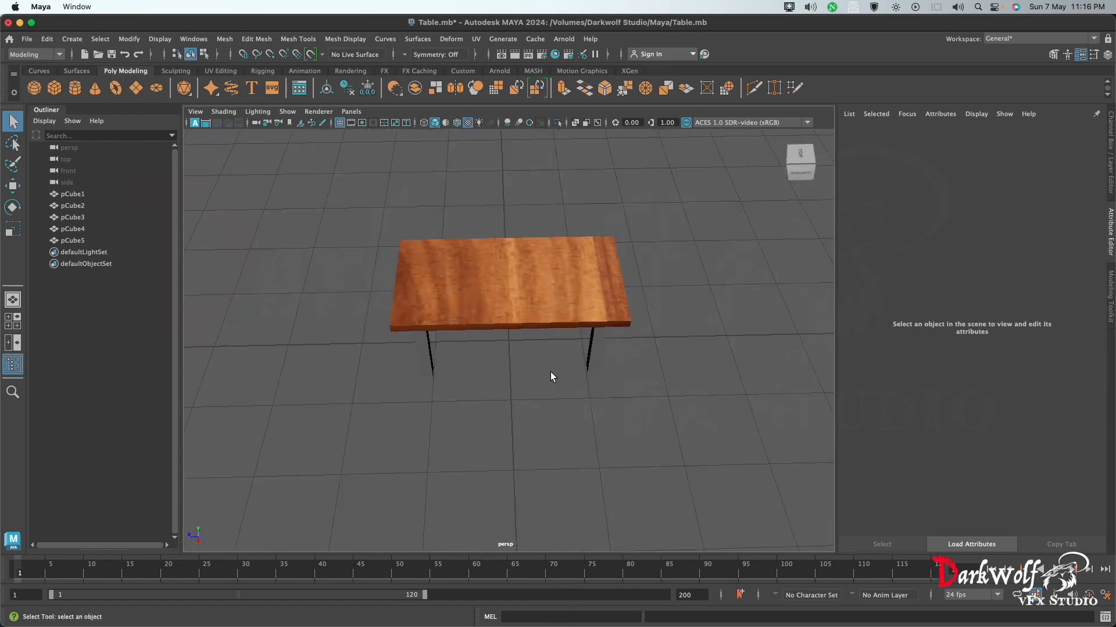
# Apply a planar UV mapping fitted to the best plane on the tabletop, close its options and return to object mode.
pyautogui.click(513, 298)
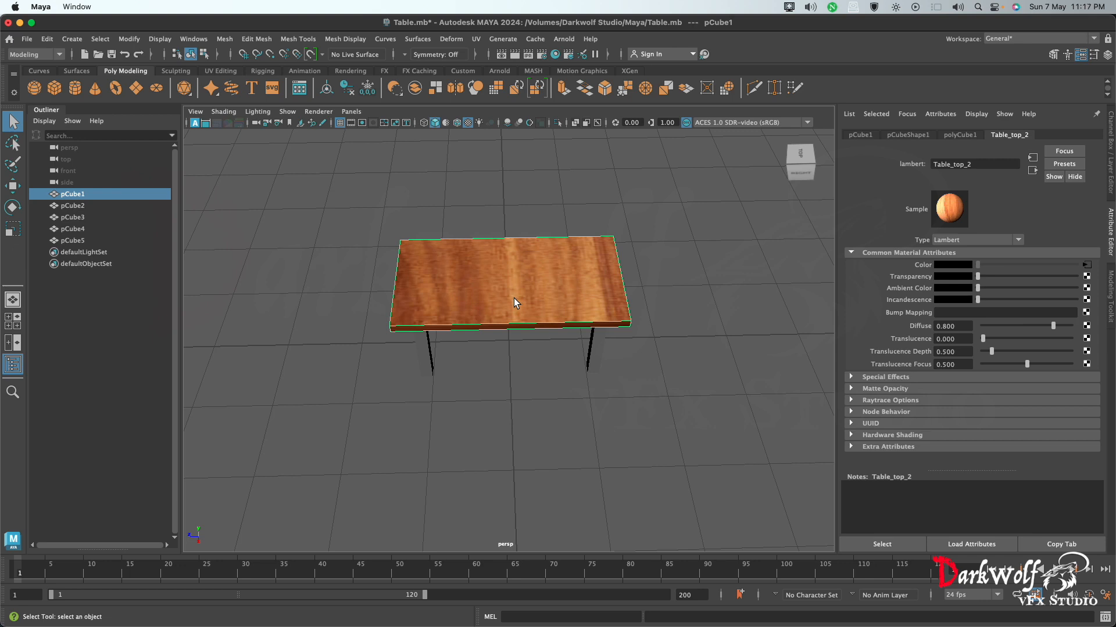
pyautogui.click(471, 39)
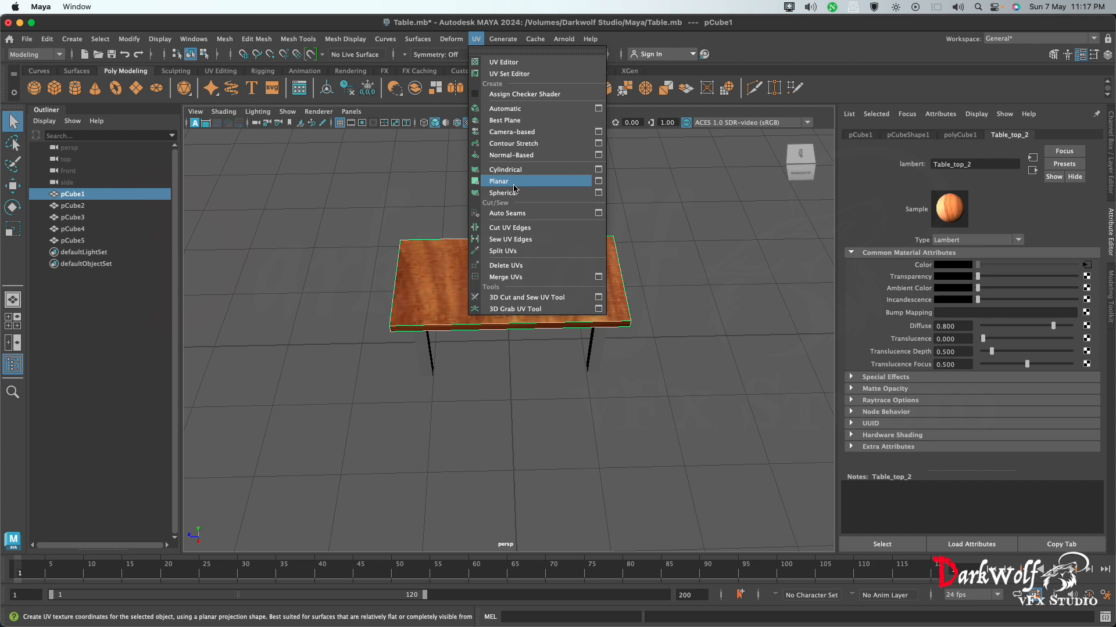
pyautogui.click(600, 184)
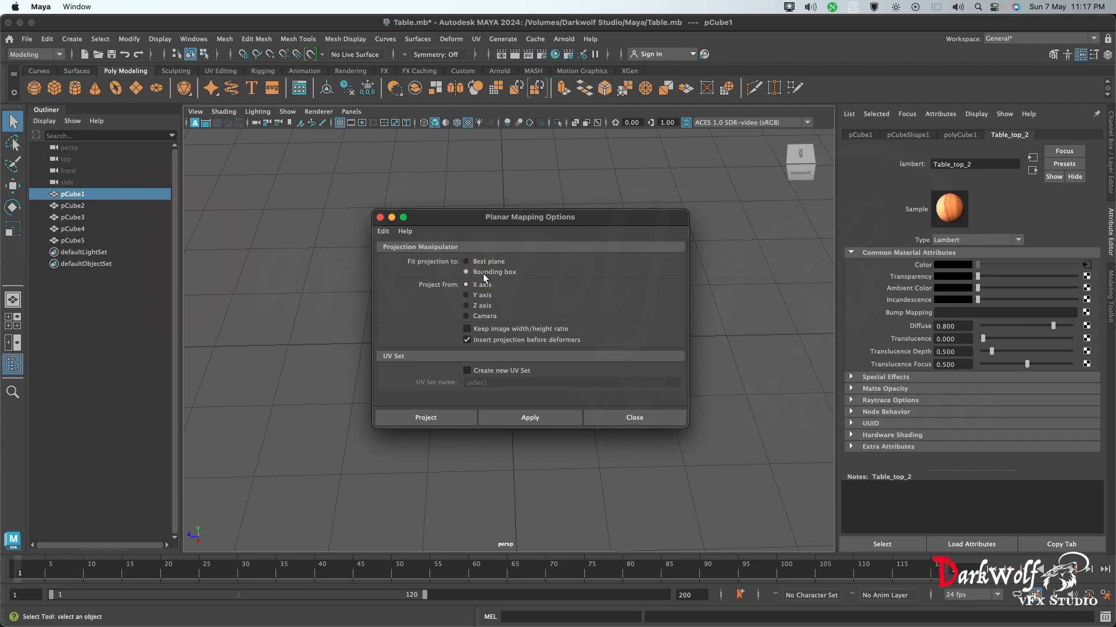
pyautogui.click(467, 262)
pyautogui.click(553, 417)
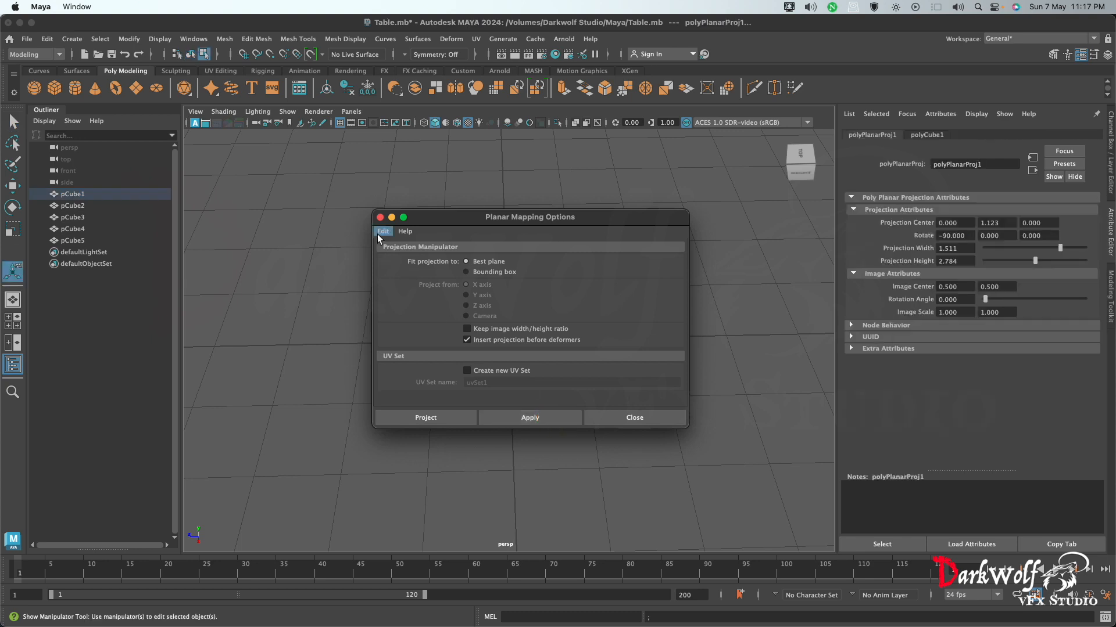
pyautogui.moveTo(454, 221); pyautogui.dragTo(776, 248)
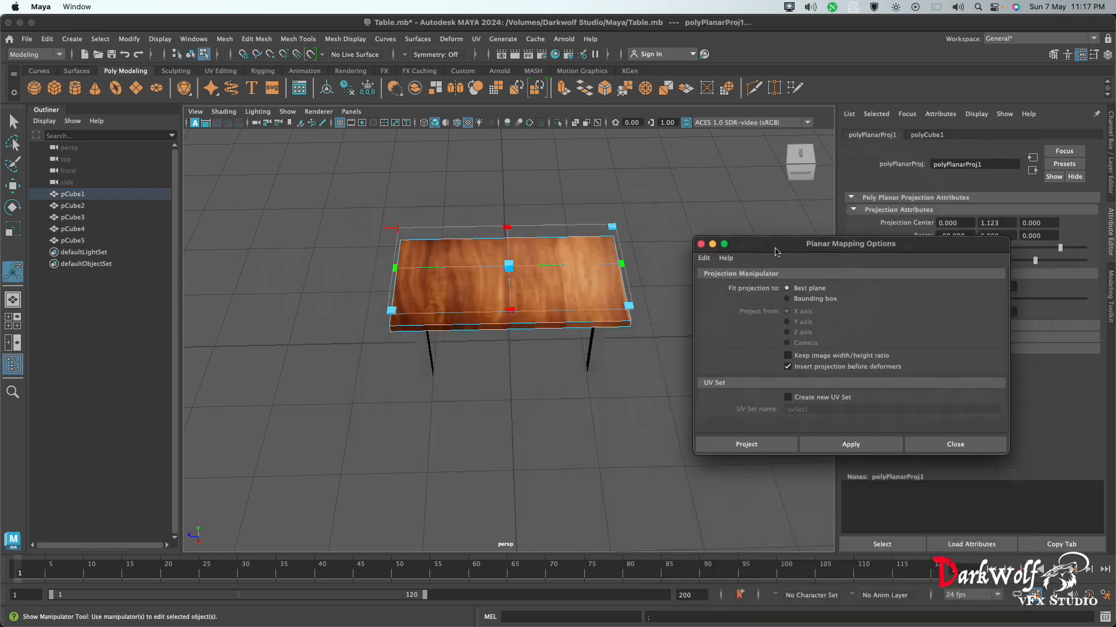
pyautogui.click(701, 245)
pyautogui.click(604, 381)
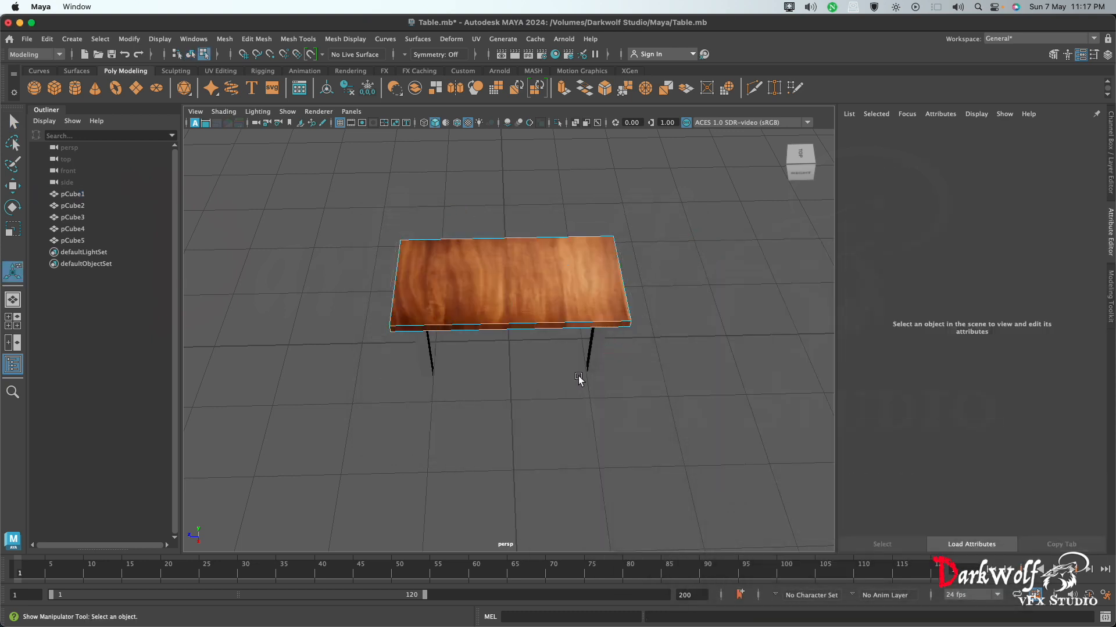
pyautogui.keyDown('alt'); pyautogui.moveTo(505, 314); pyautogui.dragTo(505, 416); pyautogui.keyUp('alt')
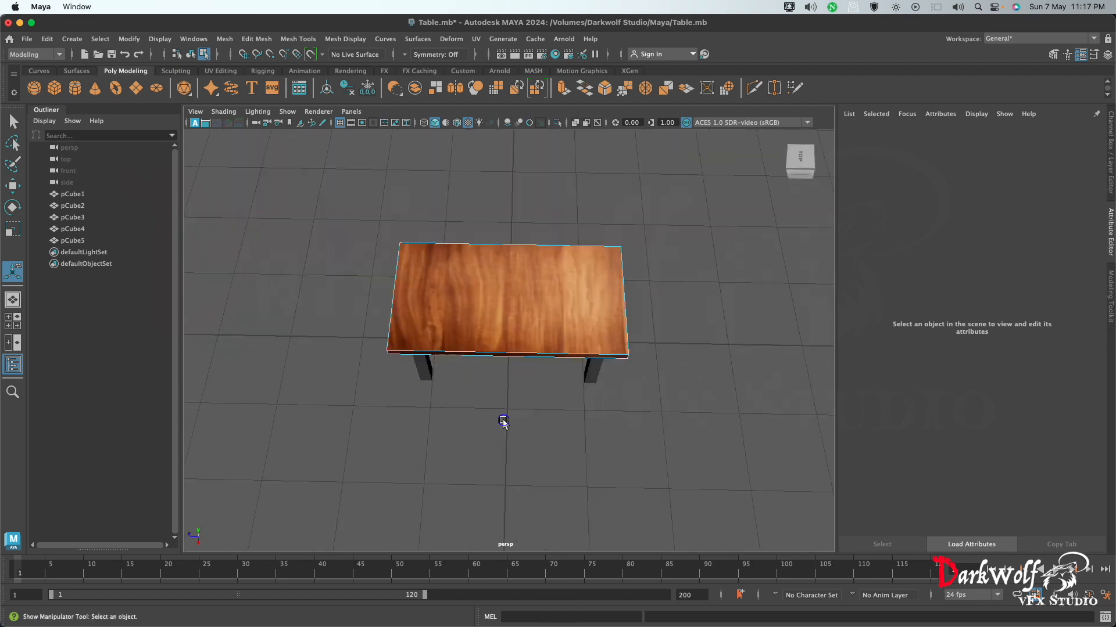
pyautogui.moveTo(503, 281); pyautogui.dragTo(549, 280, button='right')
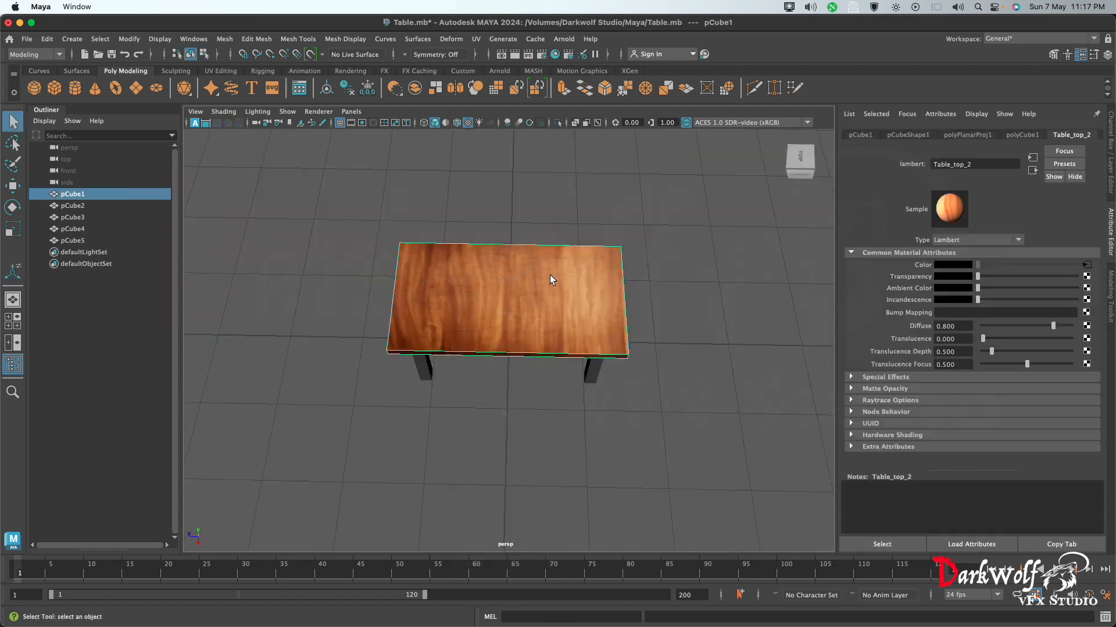
# Set the Table_top_2 material's Diffuse to about 0.673 and raise its Ambient Color to a mid grey.
pyautogui.click(532, 366)
pyautogui.keyDown('alt'); pyautogui.moveTo(517, 325); pyautogui.dragTo(532, 327); pyautogui.keyUp('alt')
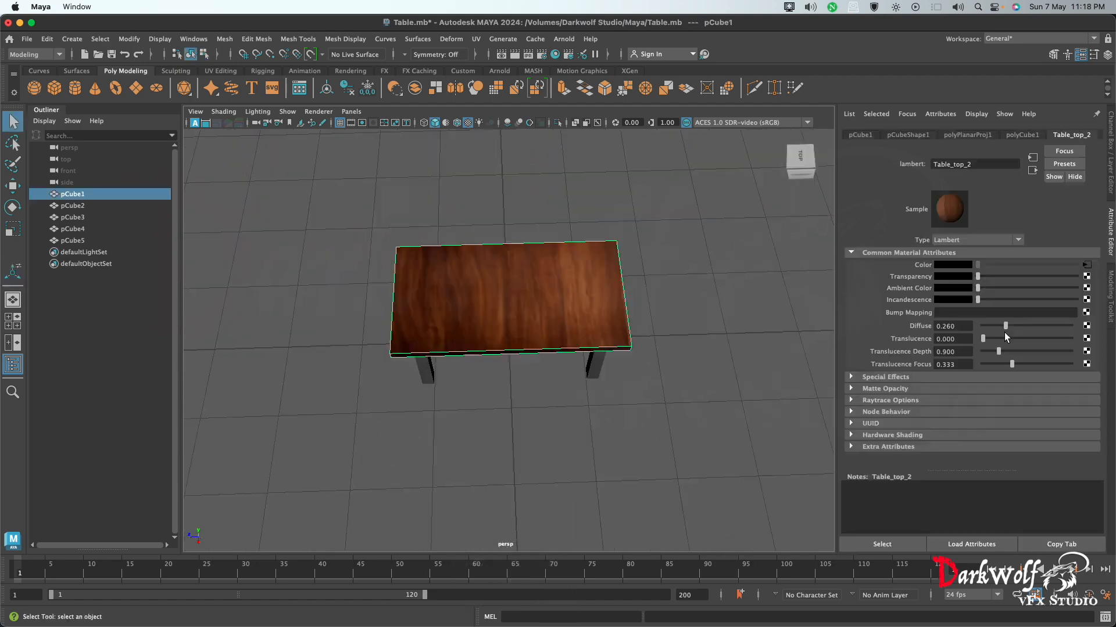
pyautogui.moveTo(1005, 329); pyautogui.dragTo(1042, 333)
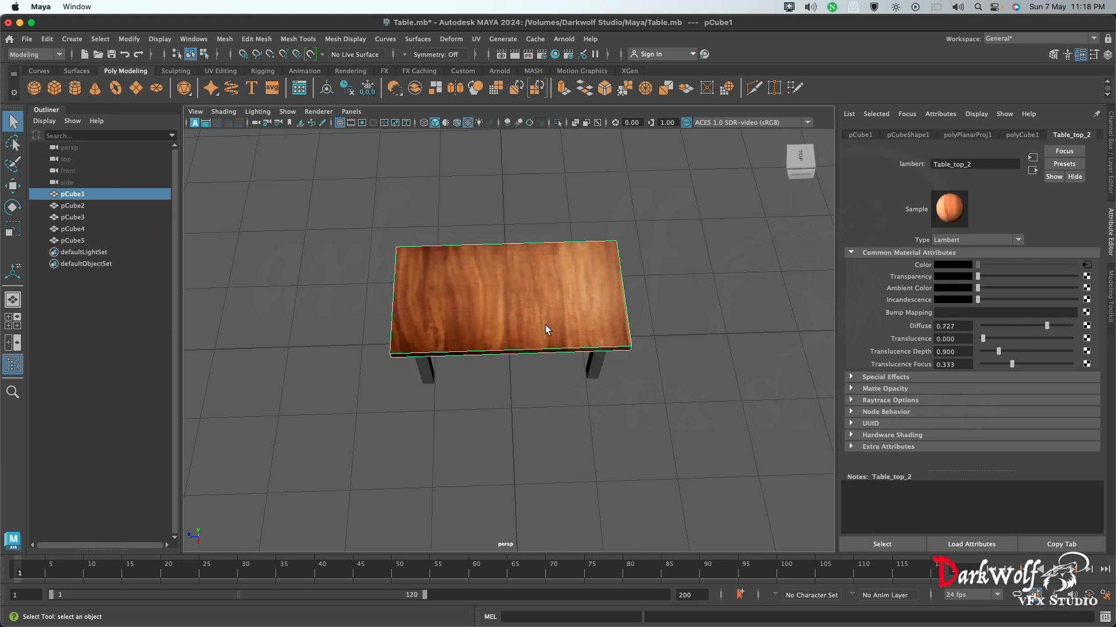
pyautogui.moveTo(1043, 329)
pyautogui.mouseDown()
pyautogui.moveTo(1007, 329)
pyautogui.moveTo(1055, 330)
pyautogui.moveTo(998, 337)
pyautogui.moveTo(1040, 338)
pyautogui.mouseUp()
pyautogui.moveTo(978, 277); pyautogui.dragTo(962, 309)
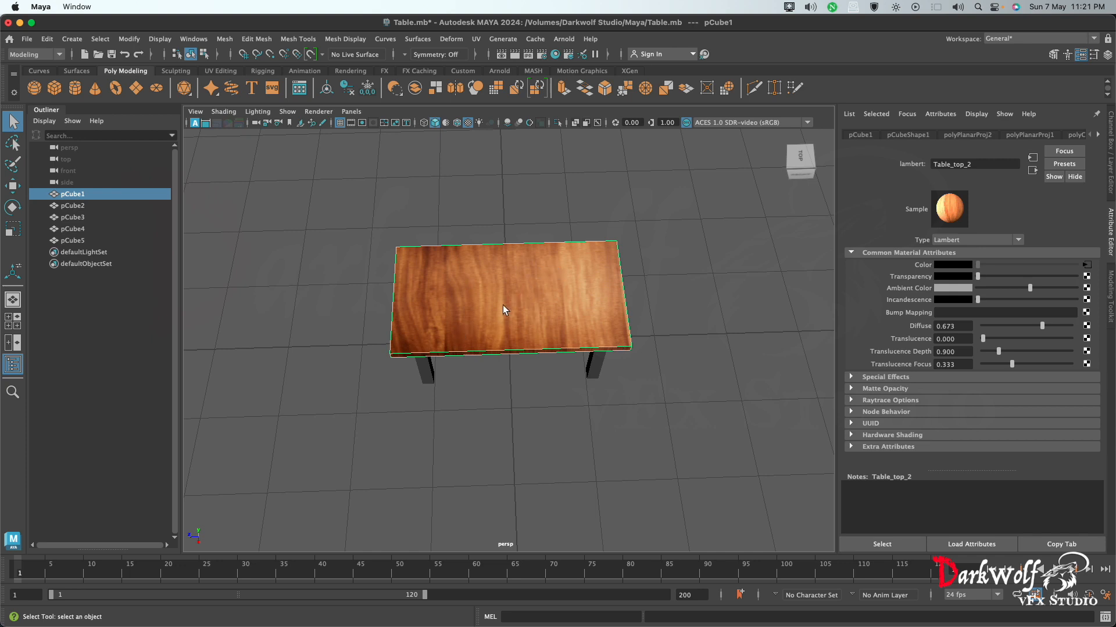
# Try a planar UV mapping on the tabletop, resizing its projection to about 1.663 wide and 2.754 high.
pyautogui.click(474, 41)
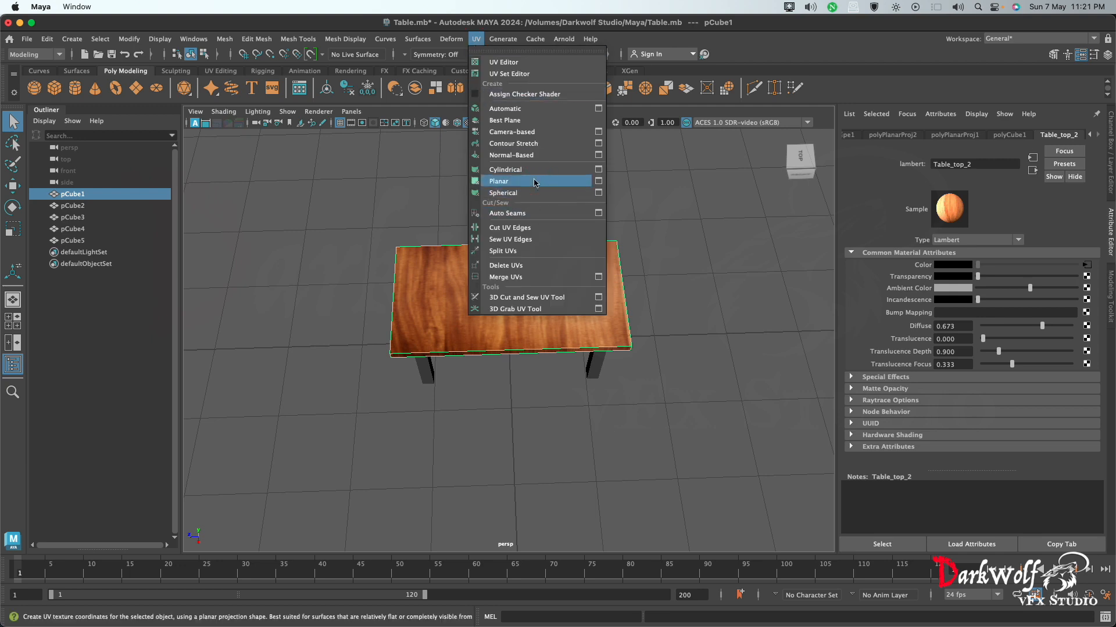
pyautogui.click(498, 181)
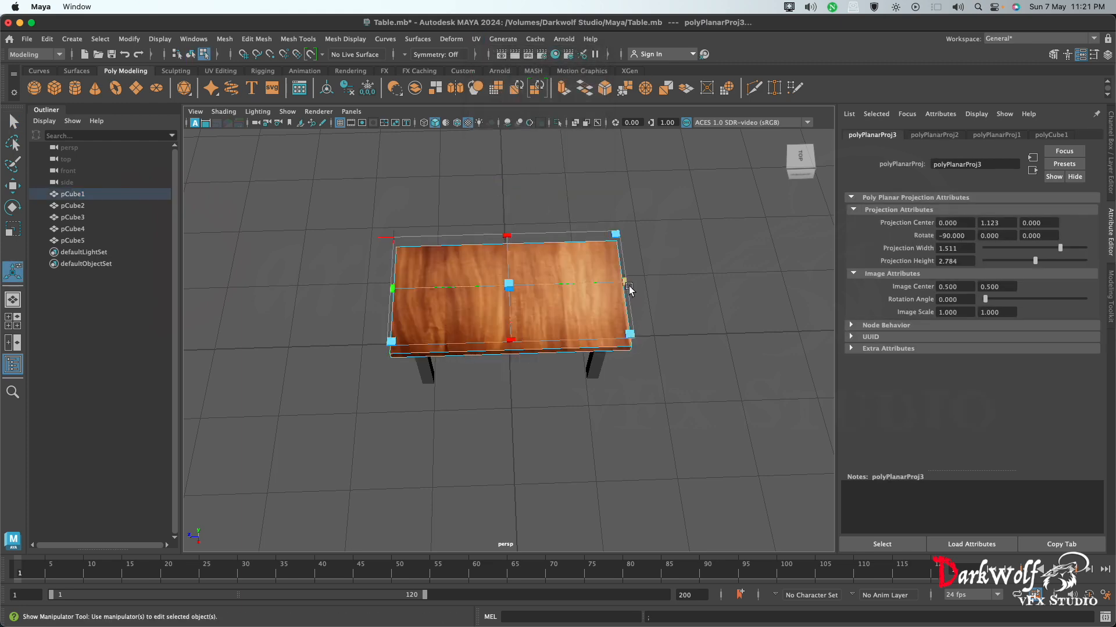
pyautogui.moveTo(624, 283)
pyautogui.mouseDown()
pyautogui.moveTo(553, 294)
pyautogui.moveTo(622, 283)
pyautogui.mouseUp()
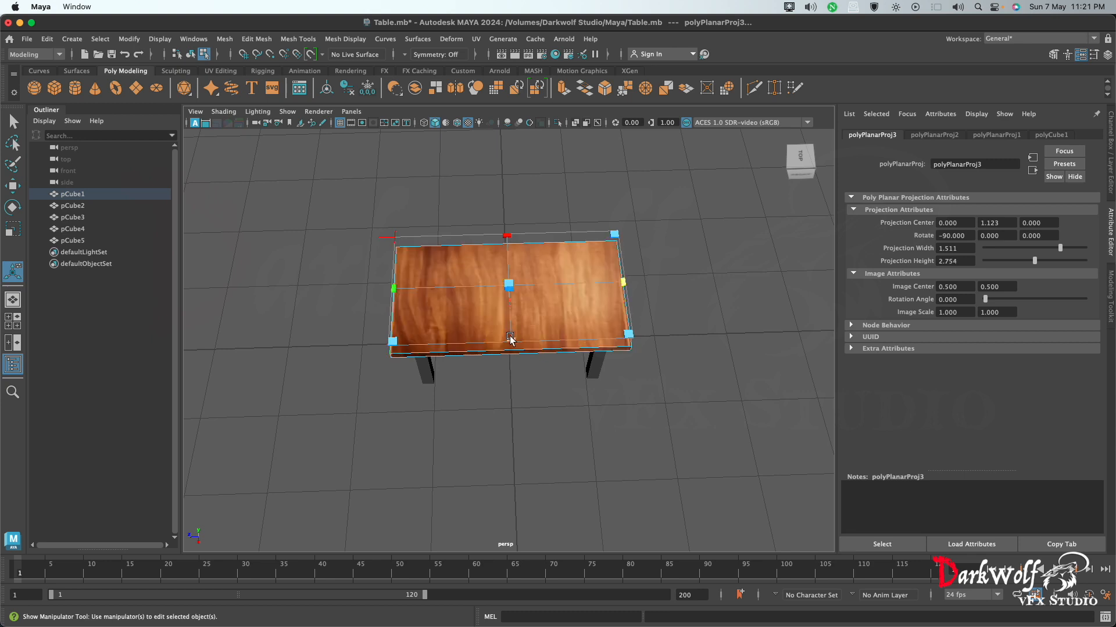
pyautogui.moveTo(510, 340)
pyautogui.mouseDown()
pyautogui.moveTo(507, 303)
pyautogui.moveTo(514, 341)
pyautogui.mouseUp()
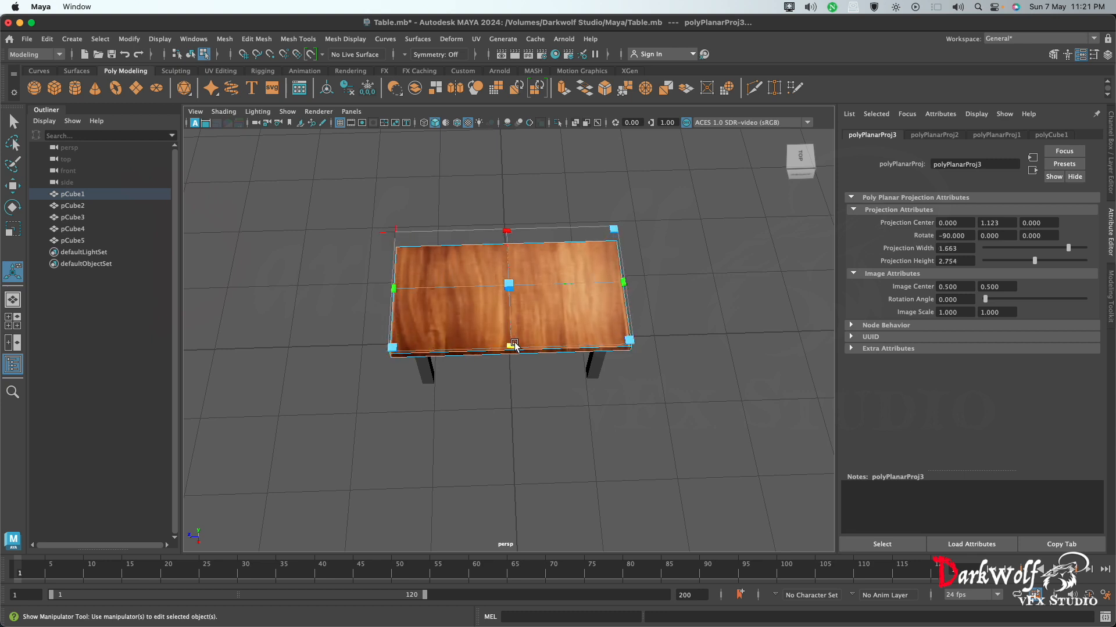
pyautogui.press('F8')
# Apply a new planar UV mapping to the whole tabletop and bring up the projection's rotation rings.
pyautogui.click(475, 38)
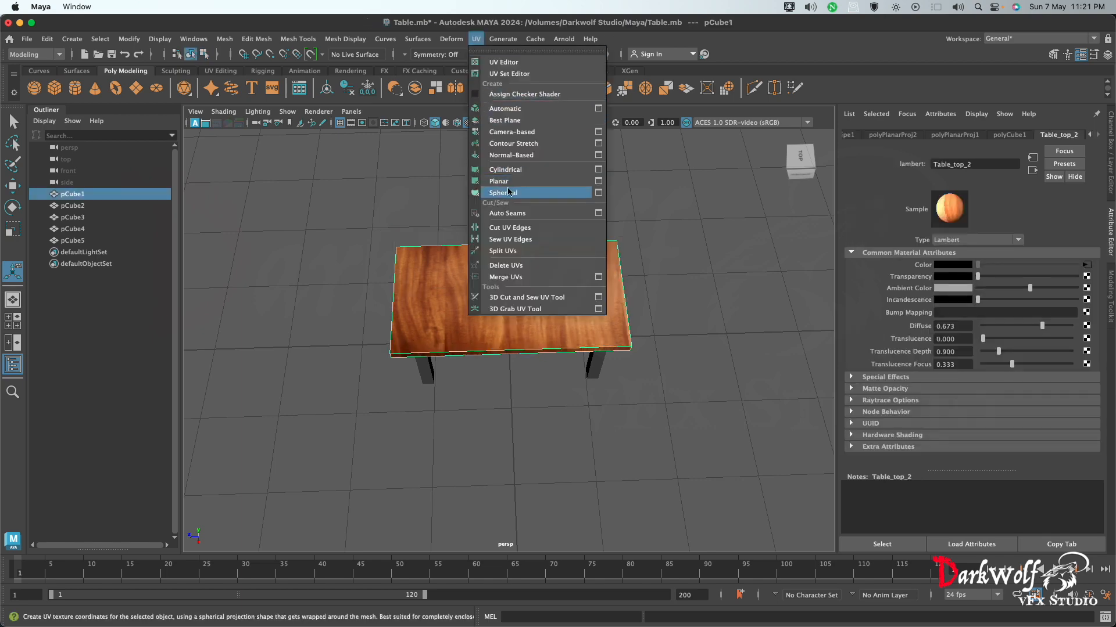
pyautogui.click(504, 181)
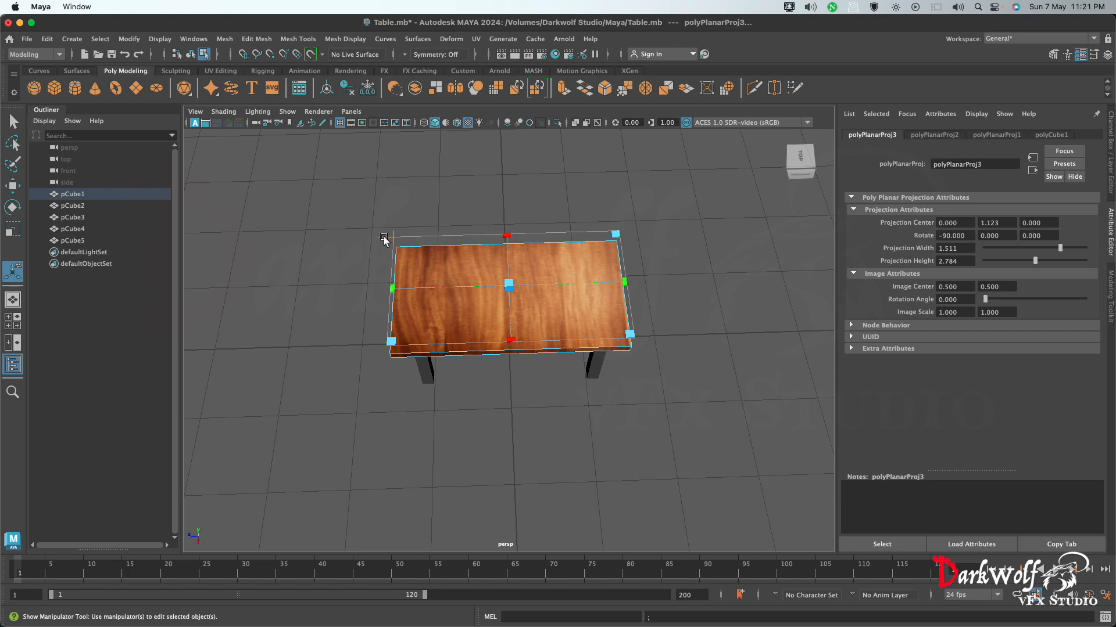
pyautogui.click(384, 240)
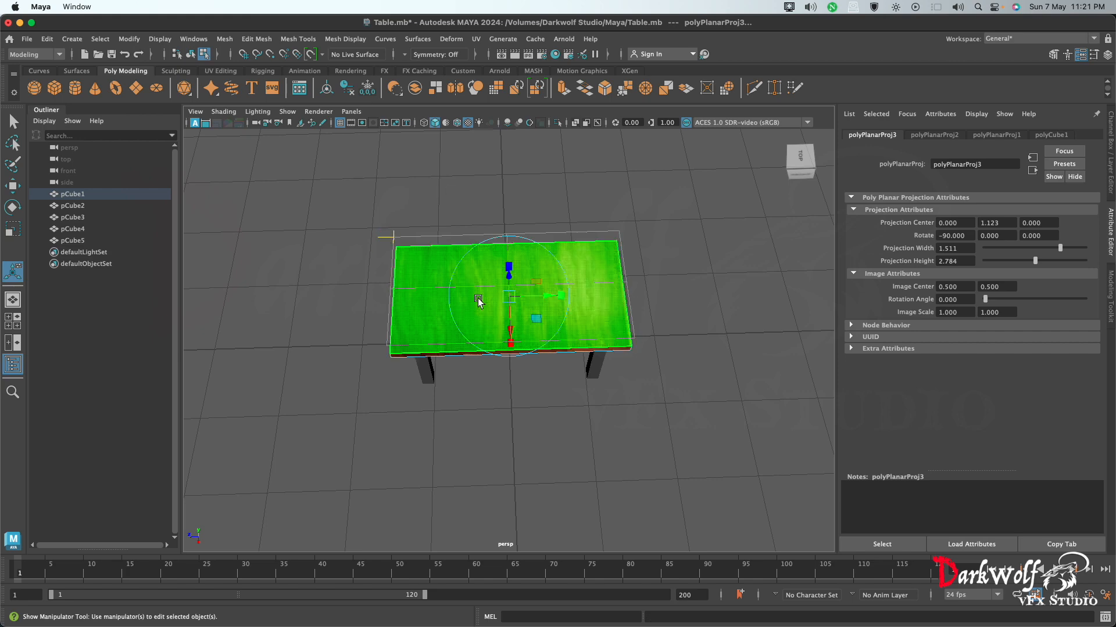
pyautogui.click(486, 240)
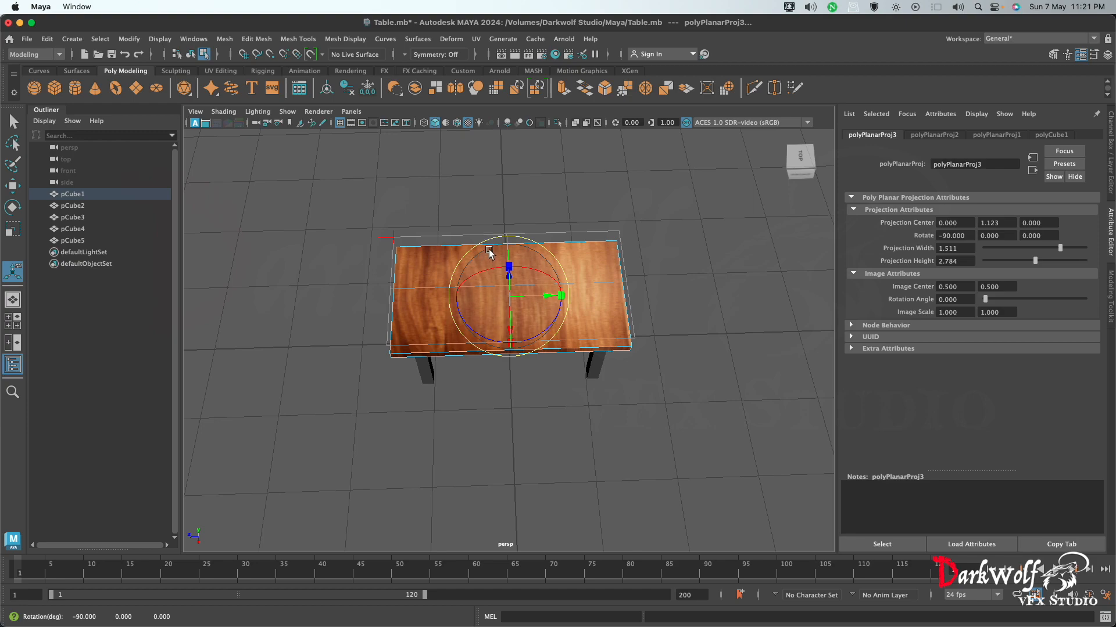
pyautogui.click(448, 347)
pyautogui.keyDown('alt'); pyautogui.moveTo(450, 344); pyautogui.dragTo(464, 310); pyautogui.keyUp('alt')
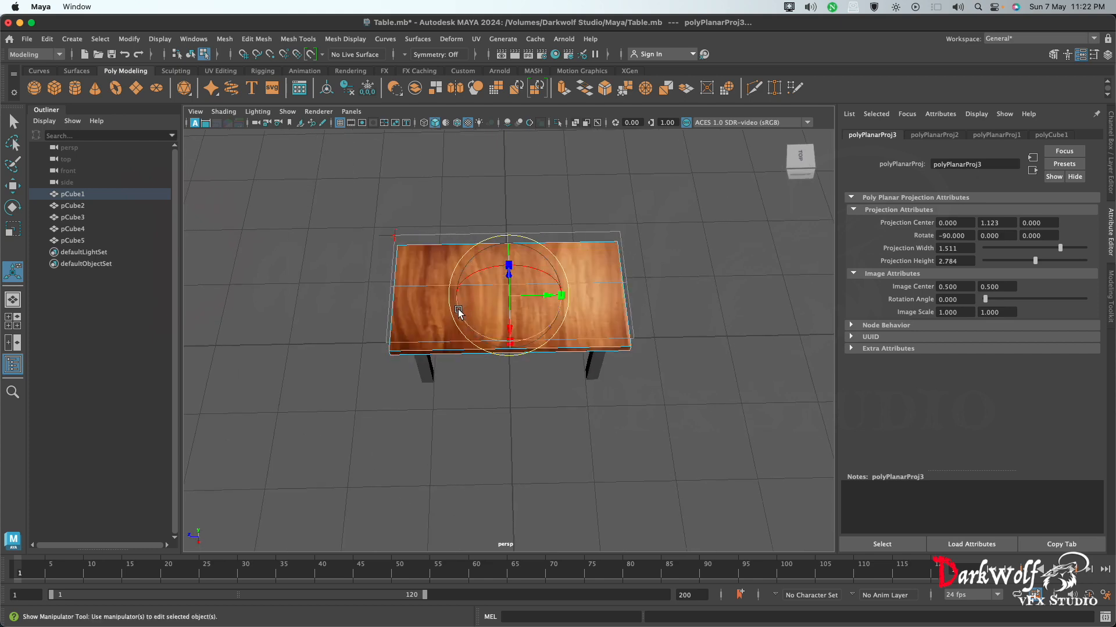
# Rotate the tabletop's planar projection to exactly 90 degrees in Y, undoing the stray free rotation.
pyautogui.moveTo(470, 258); pyautogui.dragTo(463, 265)
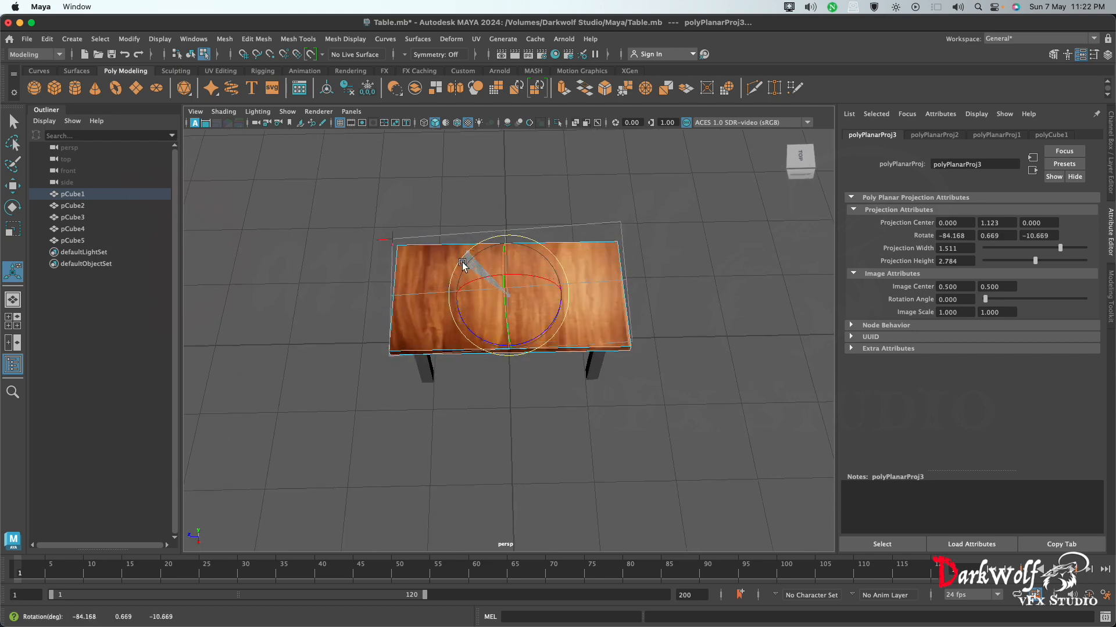
pyautogui.press('super+z')
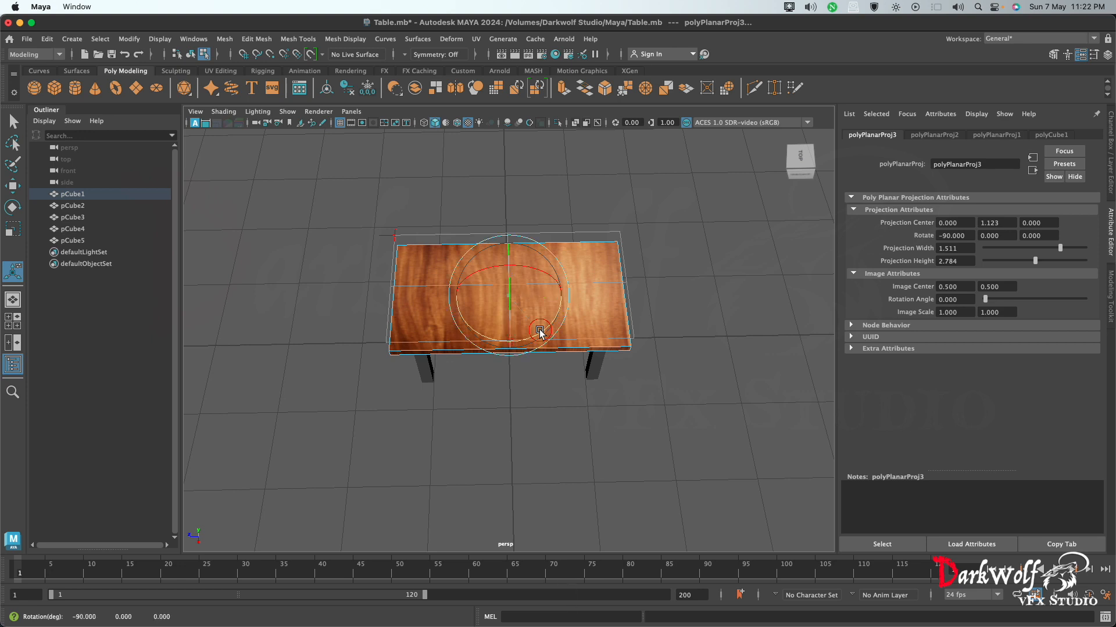
pyautogui.moveTo(540, 333); pyautogui.dragTo(589, 241)
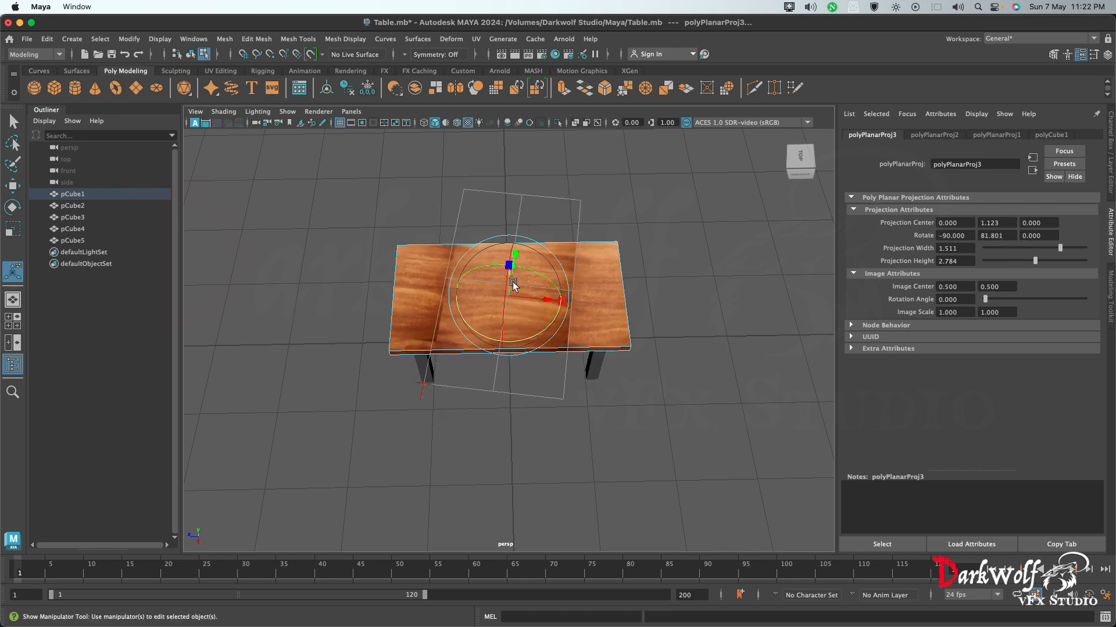
pyautogui.moveTo(558, 317); pyautogui.dragTo(515, 331)
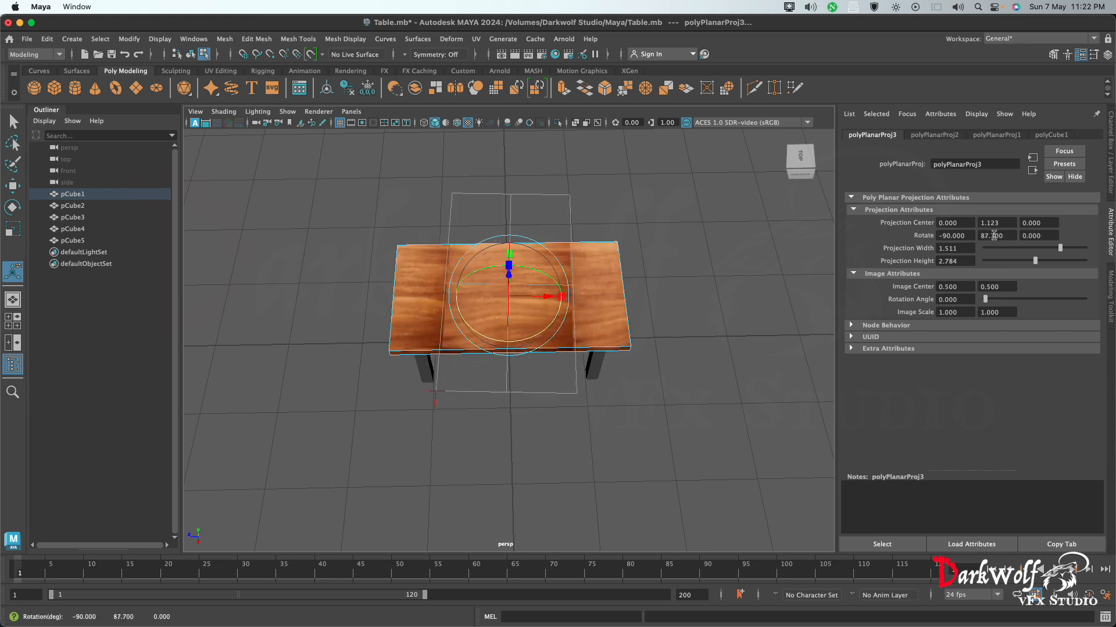
pyautogui.click(995, 235)
pyautogui.moveTo(1007, 236); pyautogui.dragTo(943, 235)
pyautogui.write('90')
pyautogui.press('Return')
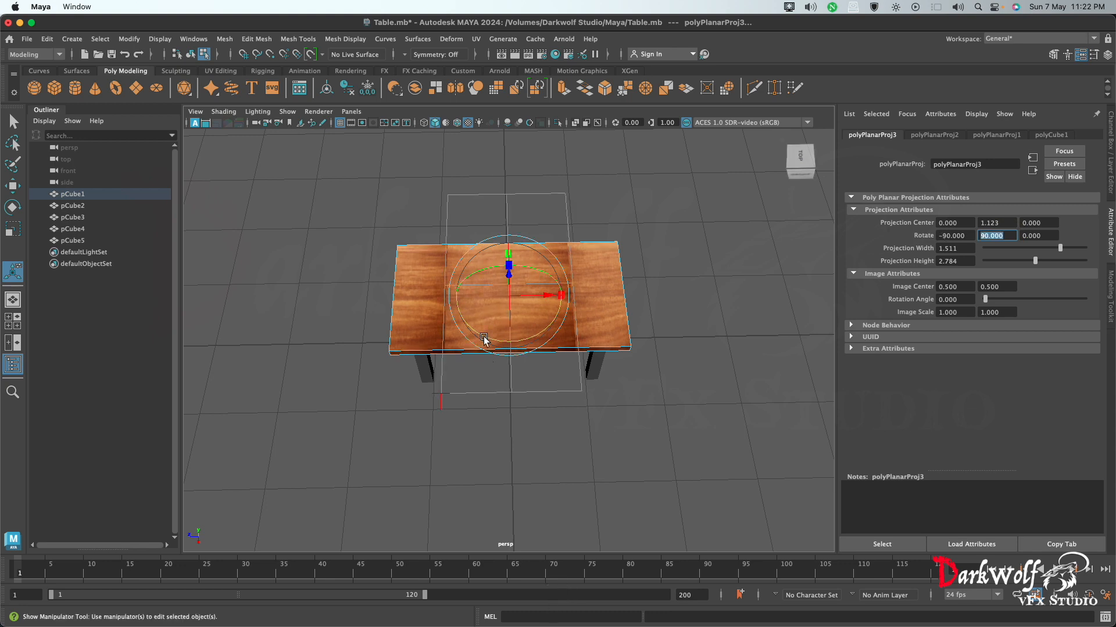
# Apply a planar UV mapping to the tabletop's upper face, rotated 90 in Y with a projection width of about 2.762, and deselect it.
pyautogui.click(418, 340)
pyautogui.click(476, 39)
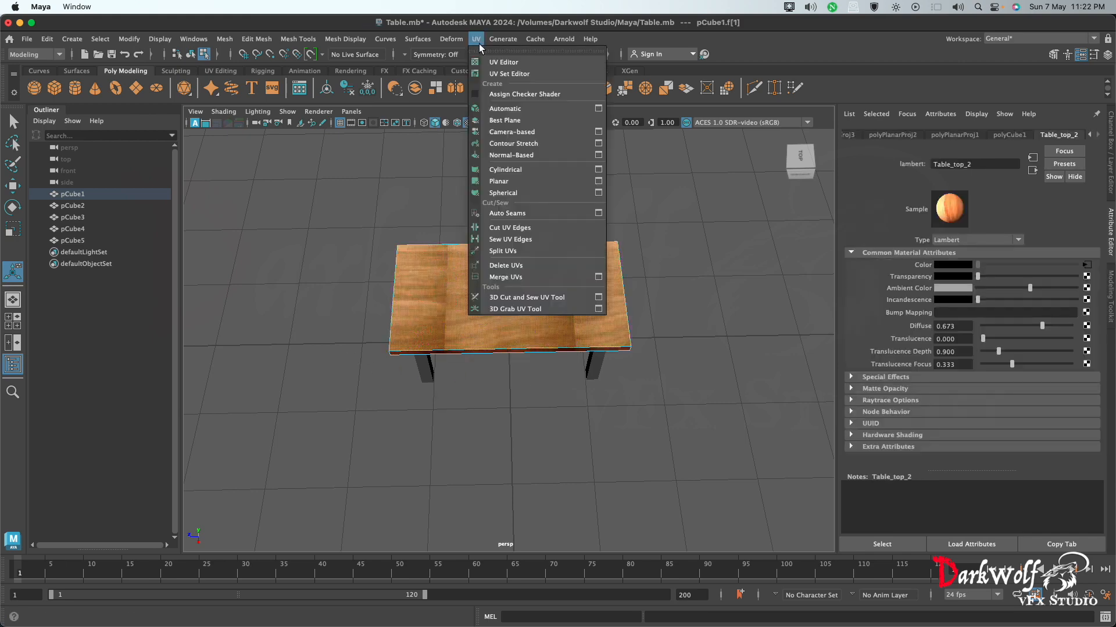
pyautogui.click(528, 184)
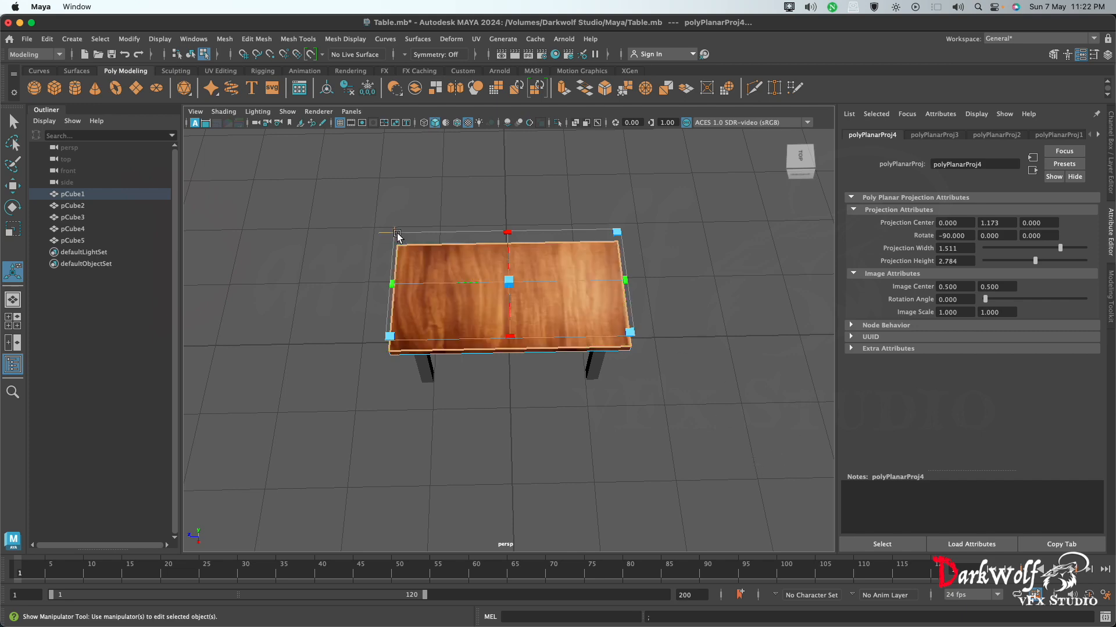
pyautogui.click(390, 232)
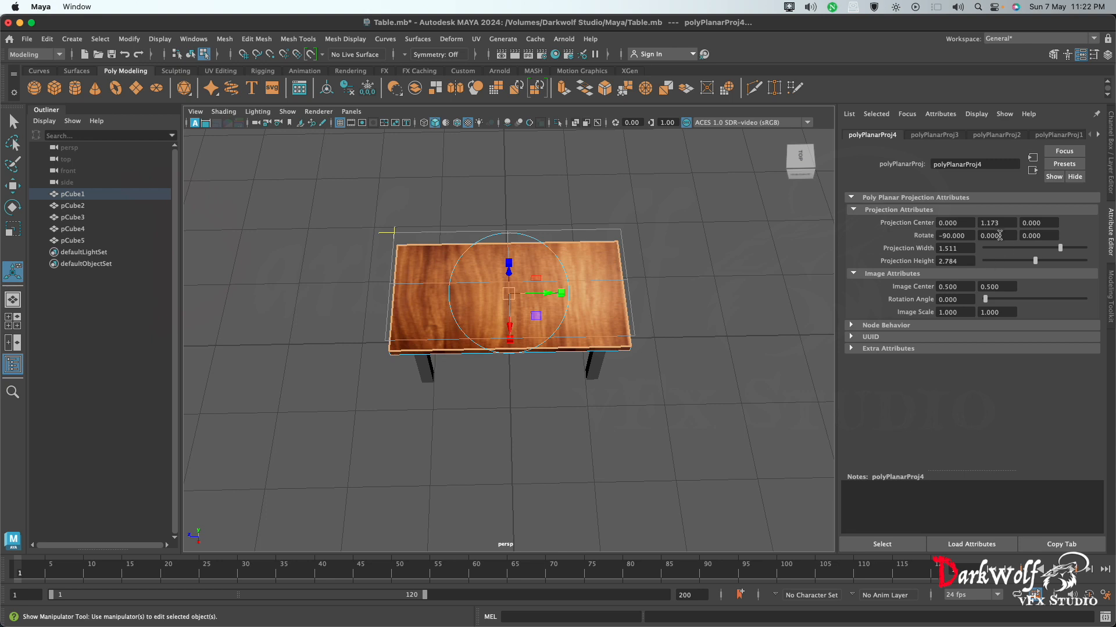
pyautogui.moveTo(1000, 236); pyautogui.dragTo(988, 235)
pyautogui.write('90')
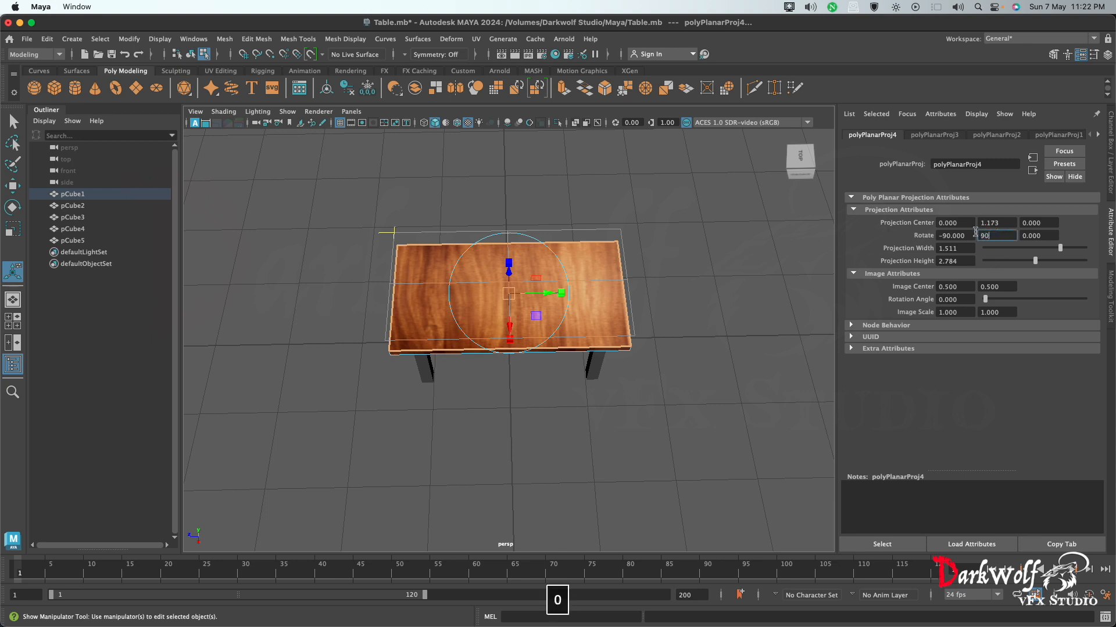
pyautogui.press('Return')
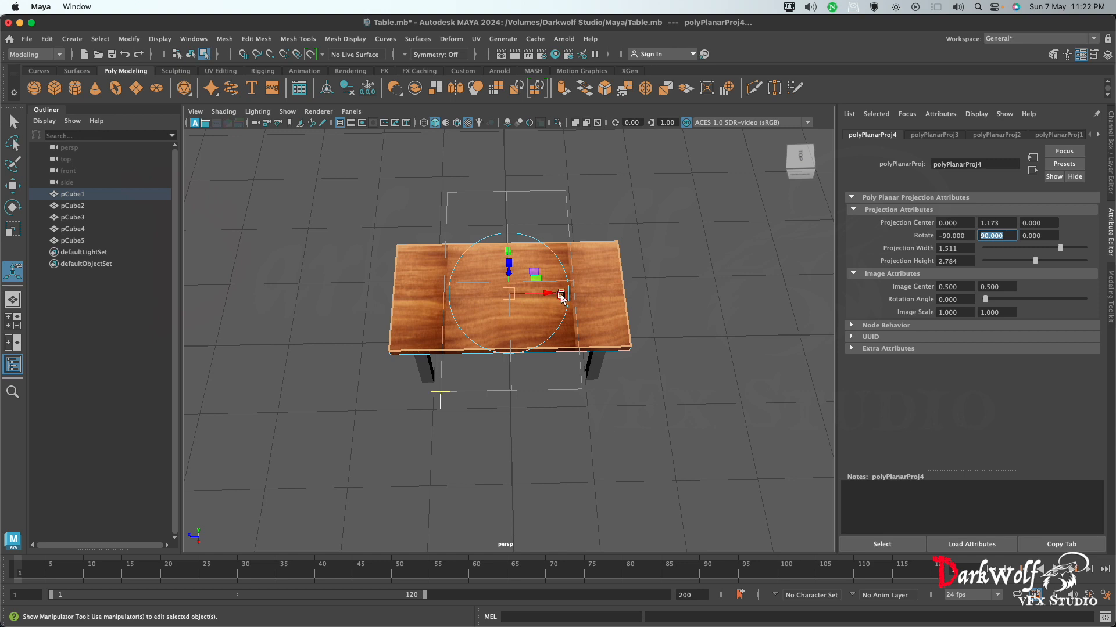
pyautogui.moveTo(562, 298); pyautogui.dragTo(604, 311)
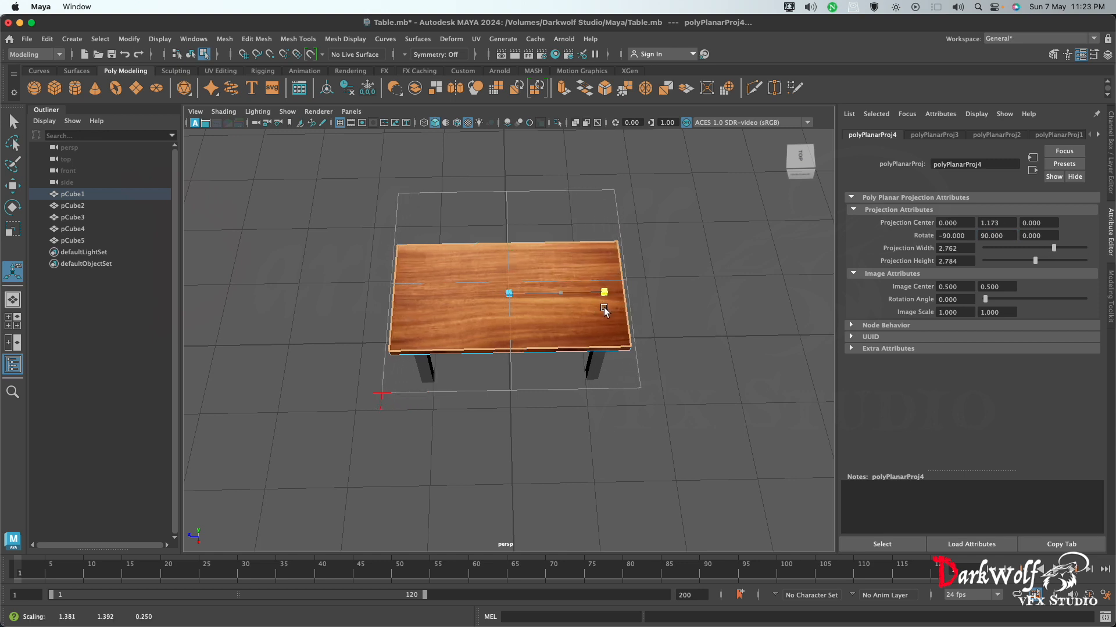
pyautogui.click(695, 304)
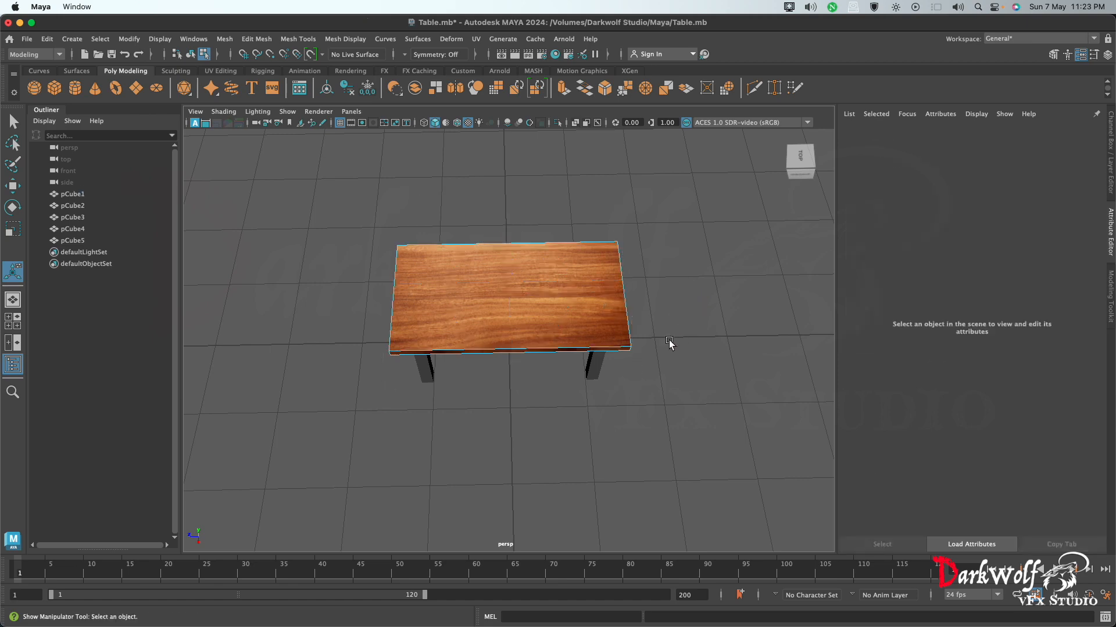
# Select faces on all four table legs and assign them a new Lambert surface material.
pyautogui.keyDown('alt'); pyautogui.moveTo(570, 385); pyautogui.dragTo(574, 321); pyautogui.keyUp('alt')
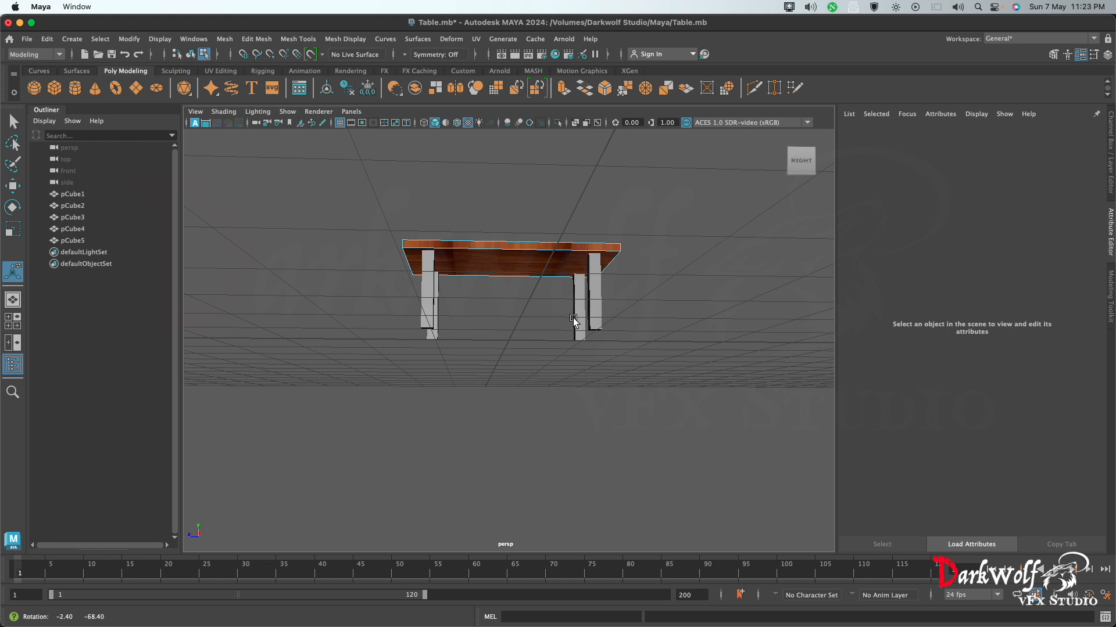
pyautogui.click(437, 309)
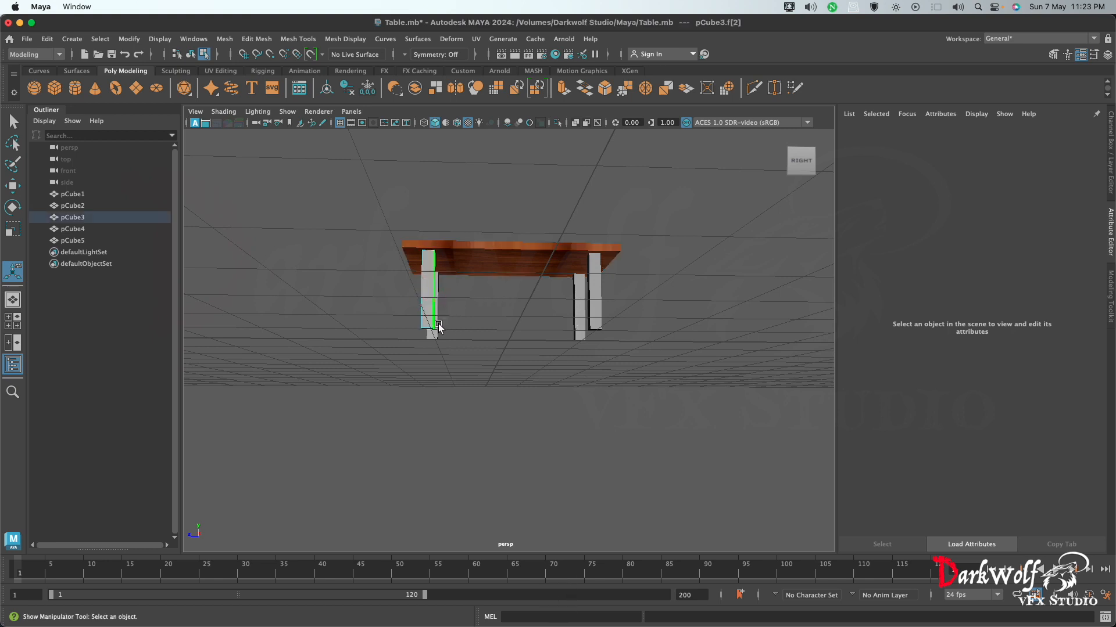
pyautogui.keyDown('alt'); pyautogui.moveTo(435, 326); pyautogui.dragTo(546, 344); pyautogui.keyUp('alt')
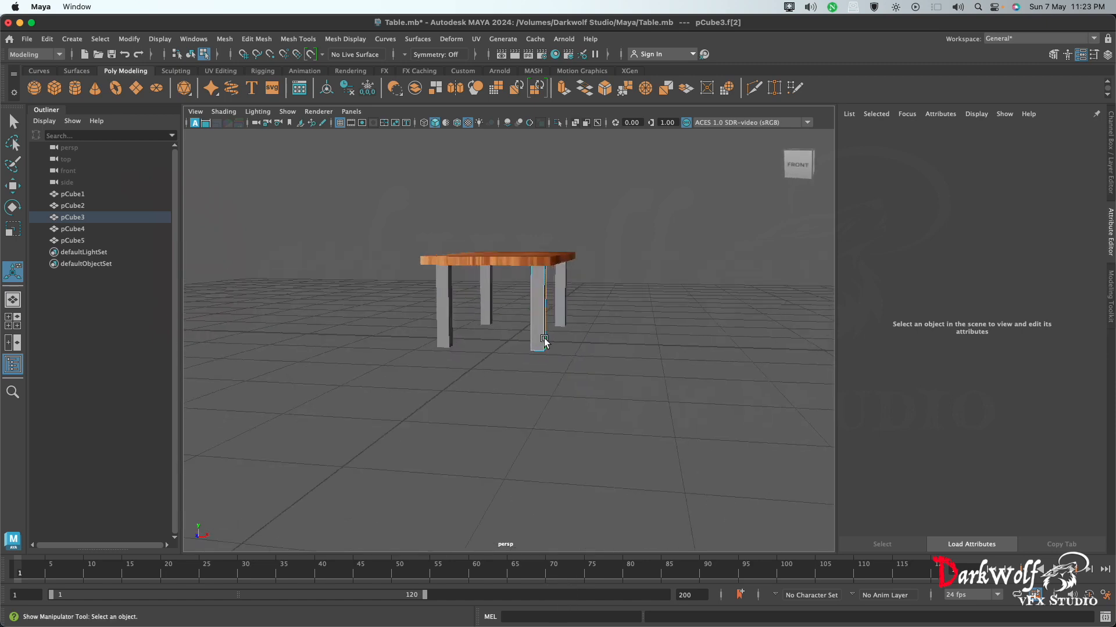
pyautogui.keyDown('shift'); pyautogui.click(562, 308); pyautogui.keyUp('shift')
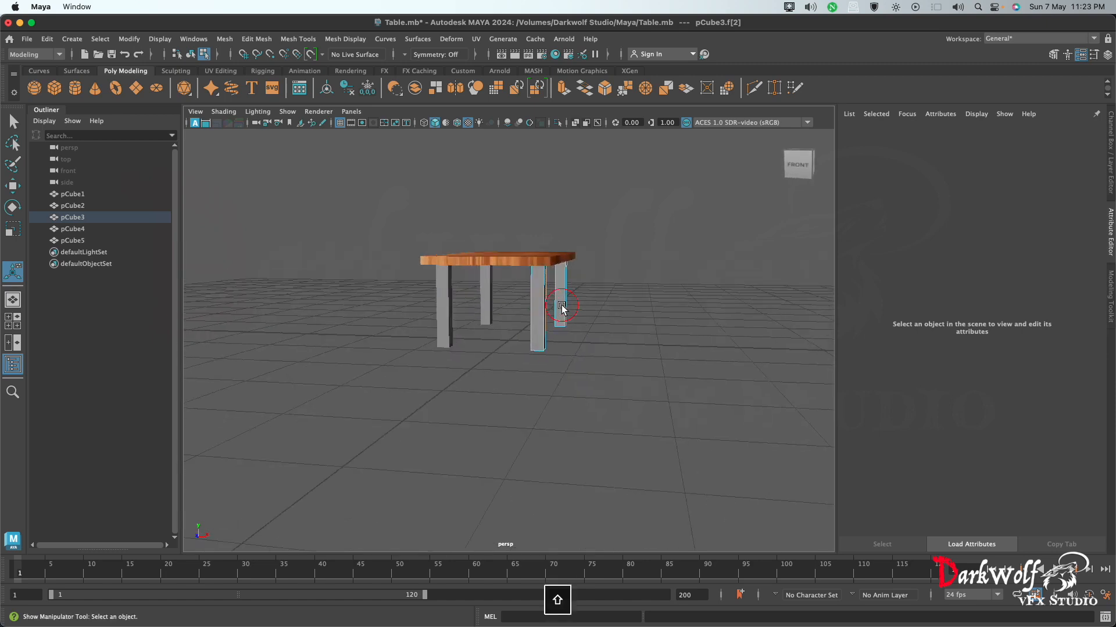
pyautogui.keyDown('shift'); pyautogui.click(487, 311); pyautogui.keyUp('shift')
pyautogui.keyDown('shift'); pyautogui.click(443, 329); pyautogui.keyUp('shift')
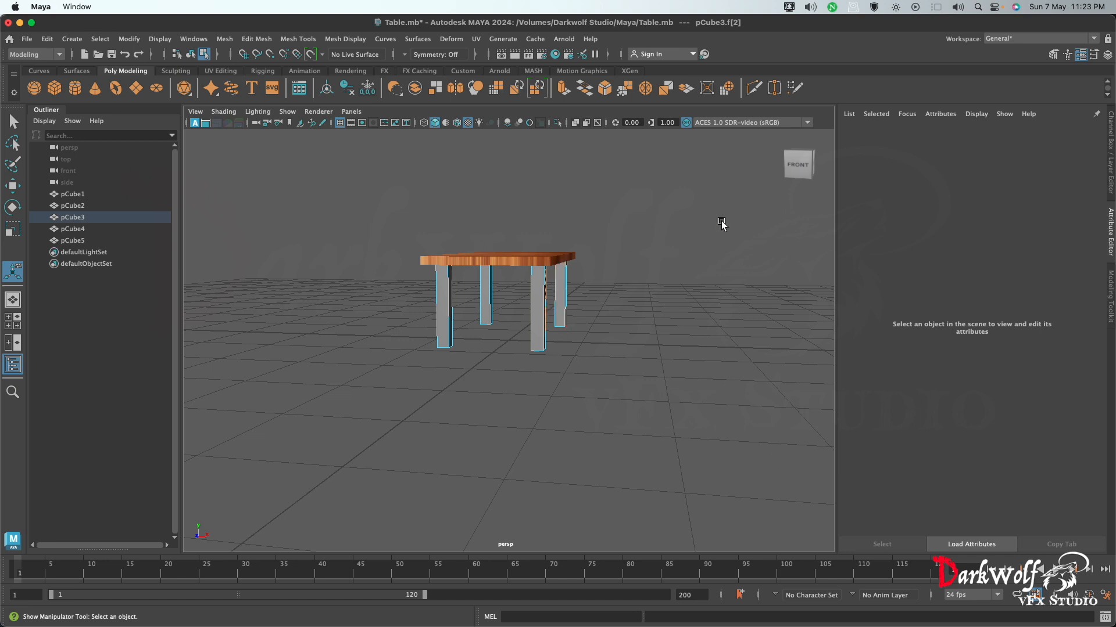
pyautogui.moveTo(541, 281); pyautogui.dragTo(566, 578, button='right')
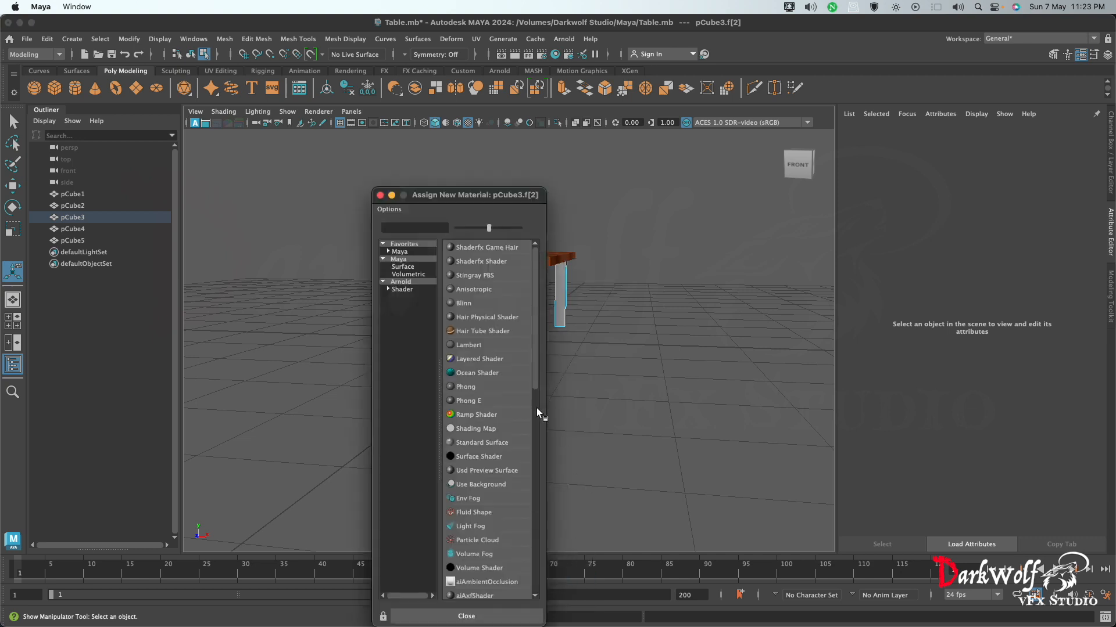
pyautogui.click(402, 266)
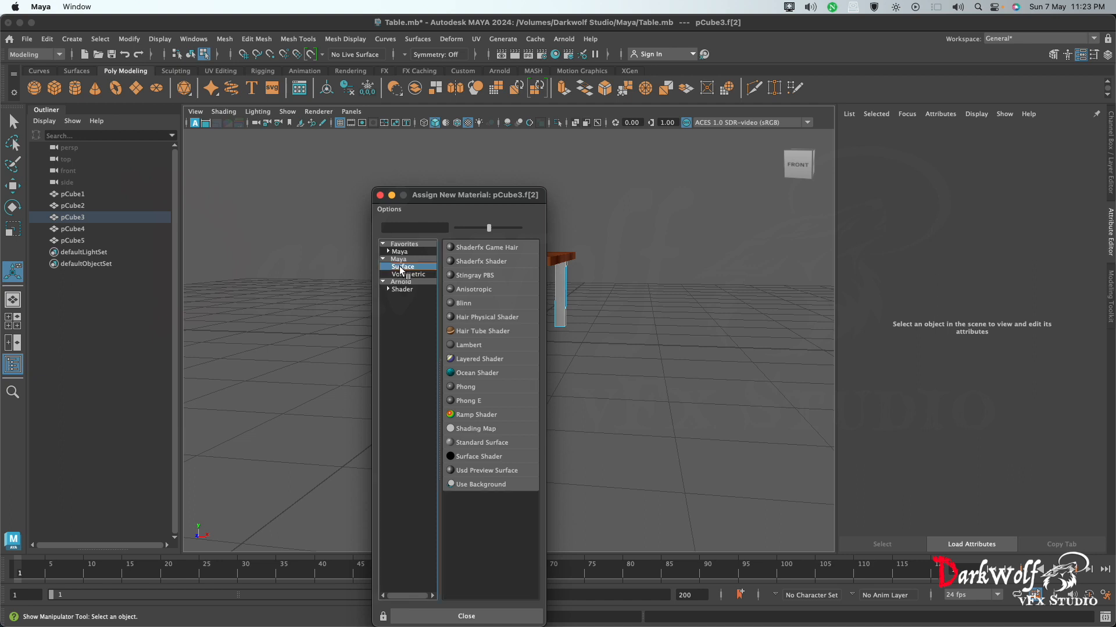
pyautogui.click(472, 345)
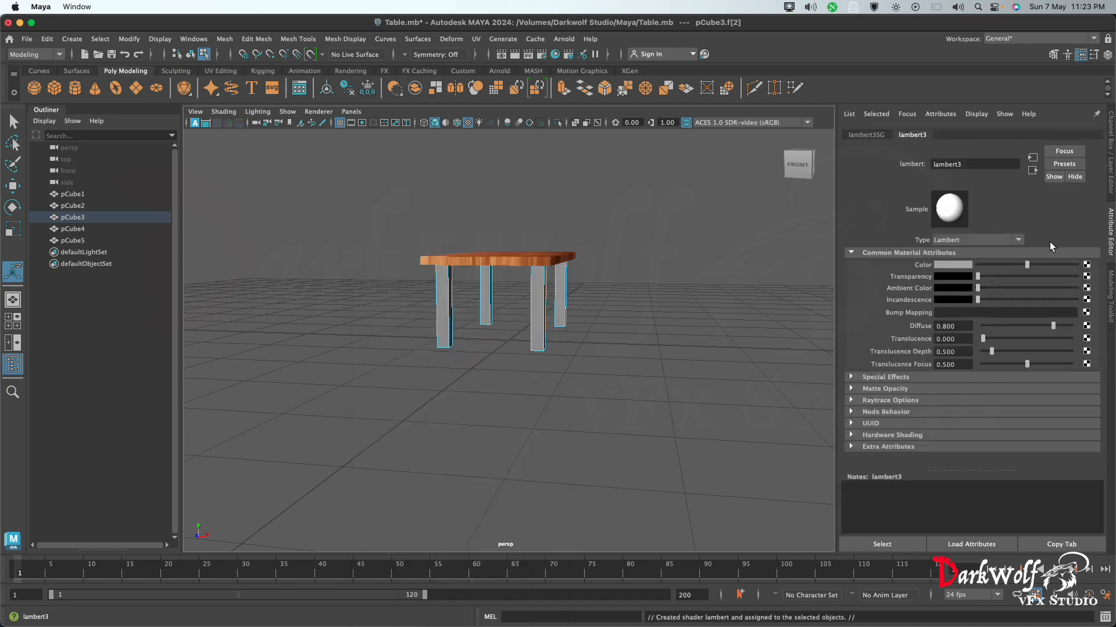
# Map the wood image c0ae667b522cbee616623a4575d1b7d4.jpg from the Maya/Texture folder to the color of the leg faces' Lambert material.
pyautogui.click(1086, 265)
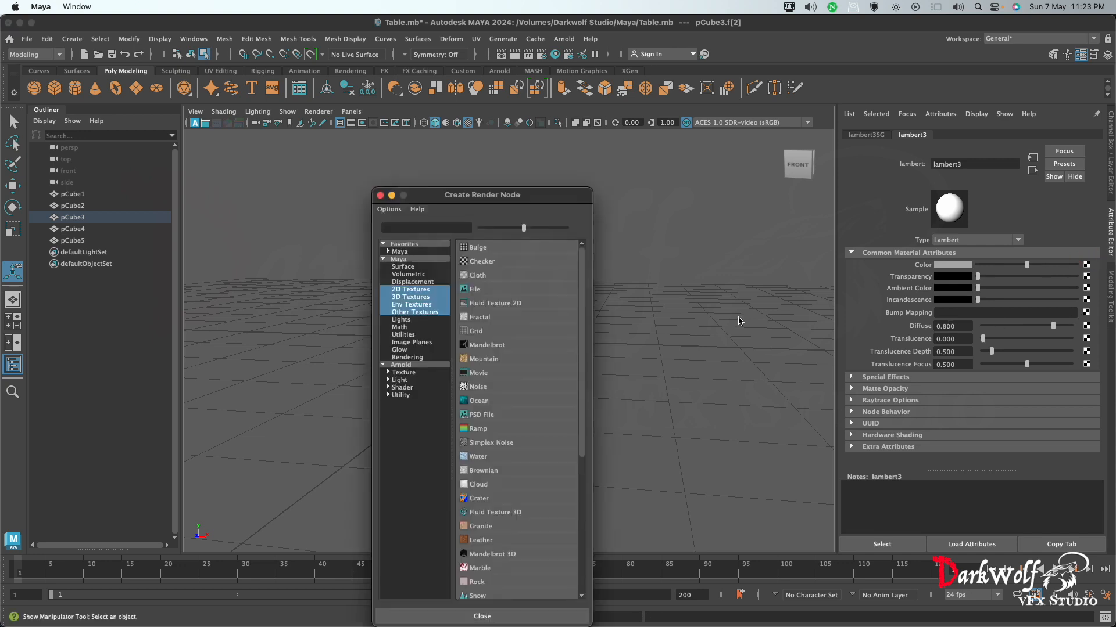
pyautogui.click(471, 290)
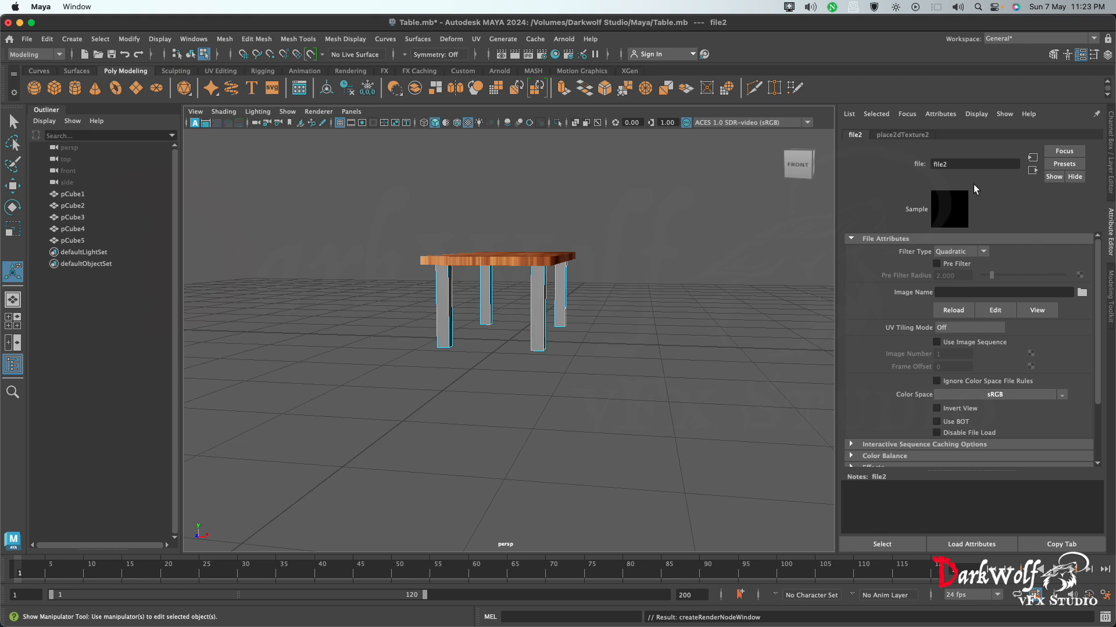
pyautogui.click(1083, 293)
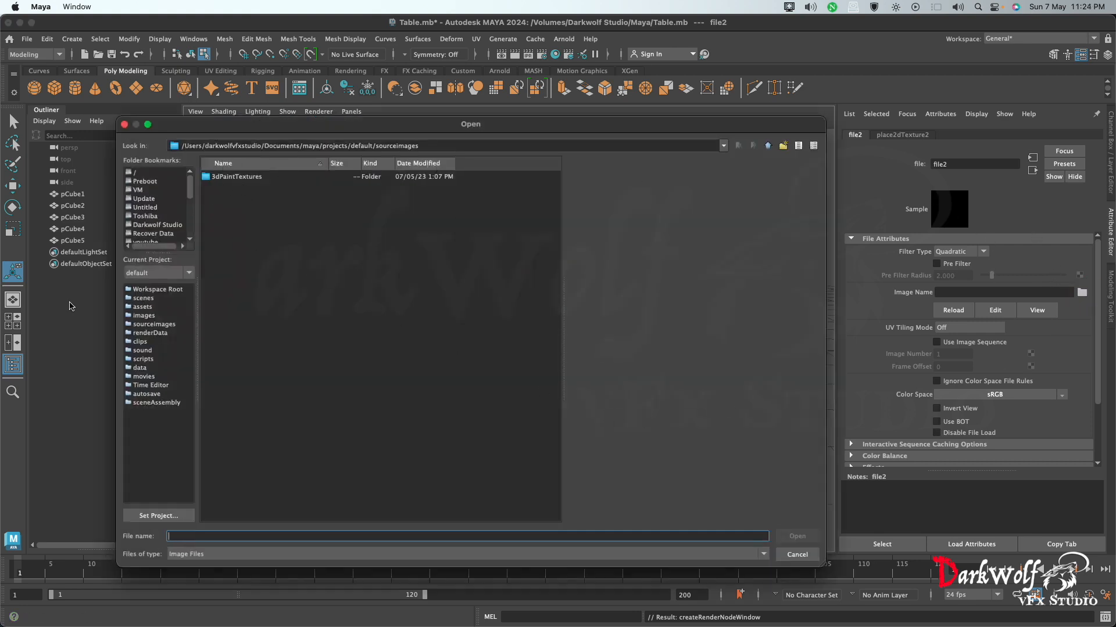
pyautogui.scroll(-5, 169, 221)
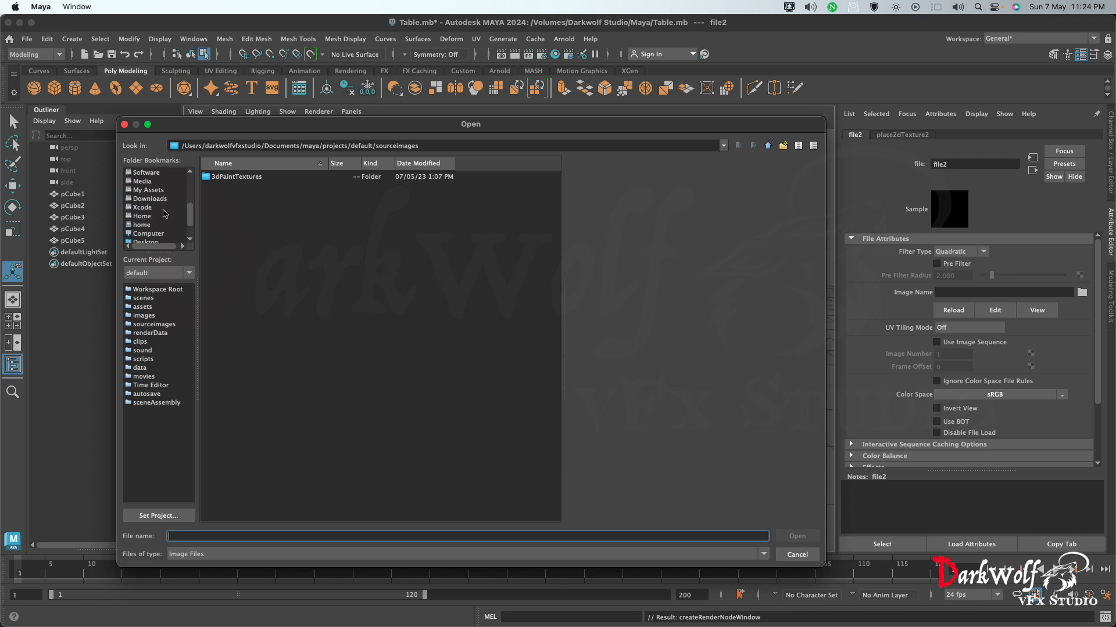
pyautogui.scroll(3, 162, 224)
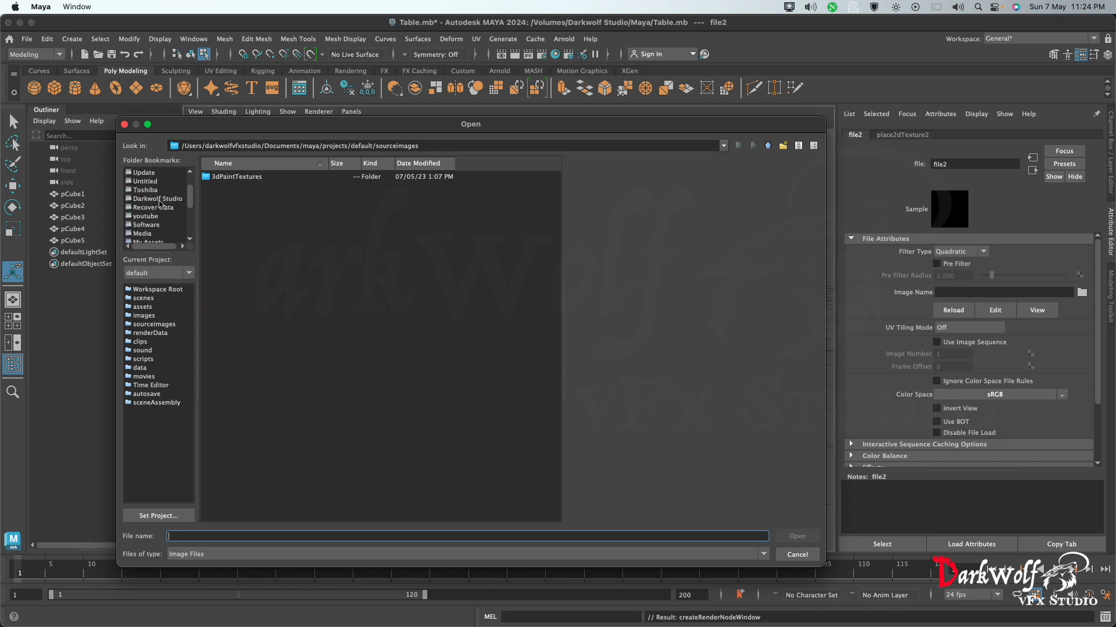
pyautogui.click(157, 199)
pyautogui.doubleClick(226, 343)
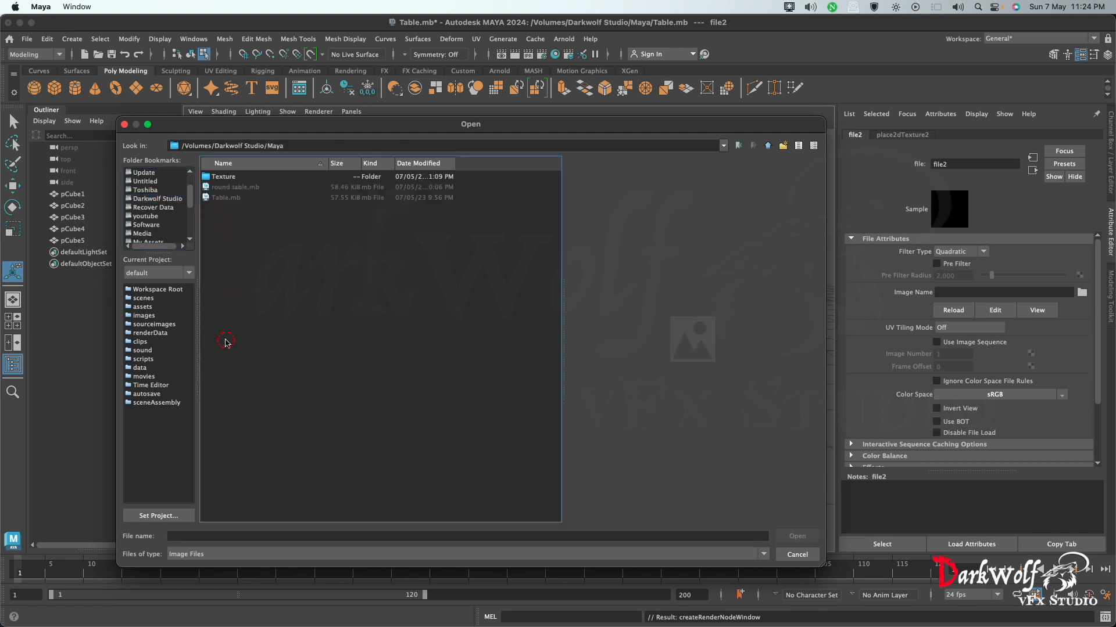
pyautogui.doubleClick(230, 176)
pyautogui.click(238, 177)
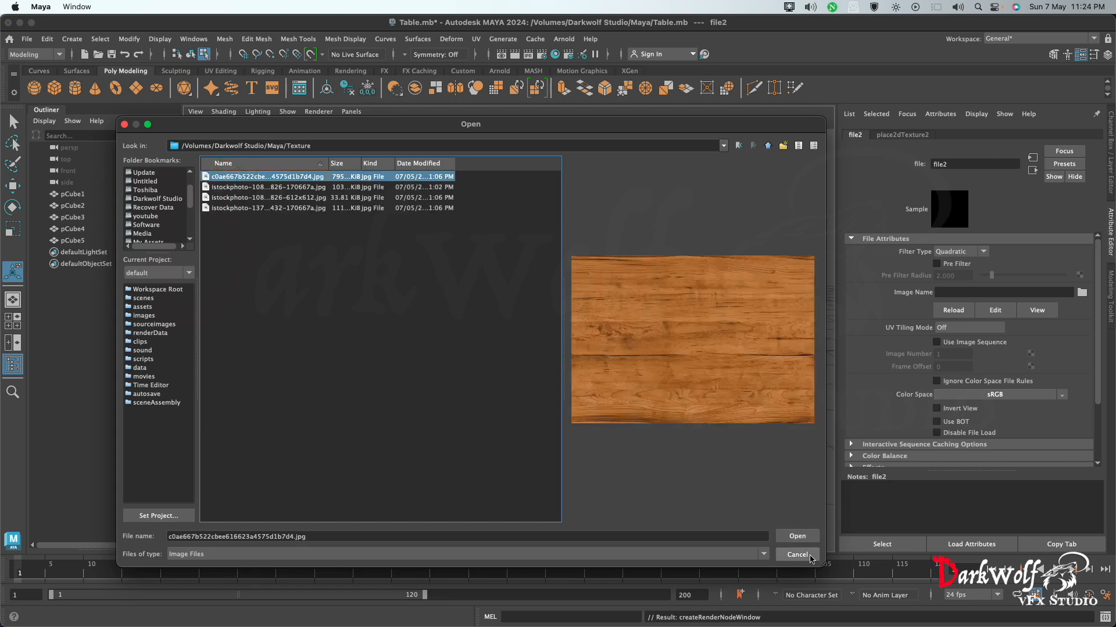
pyautogui.click(797, 536)
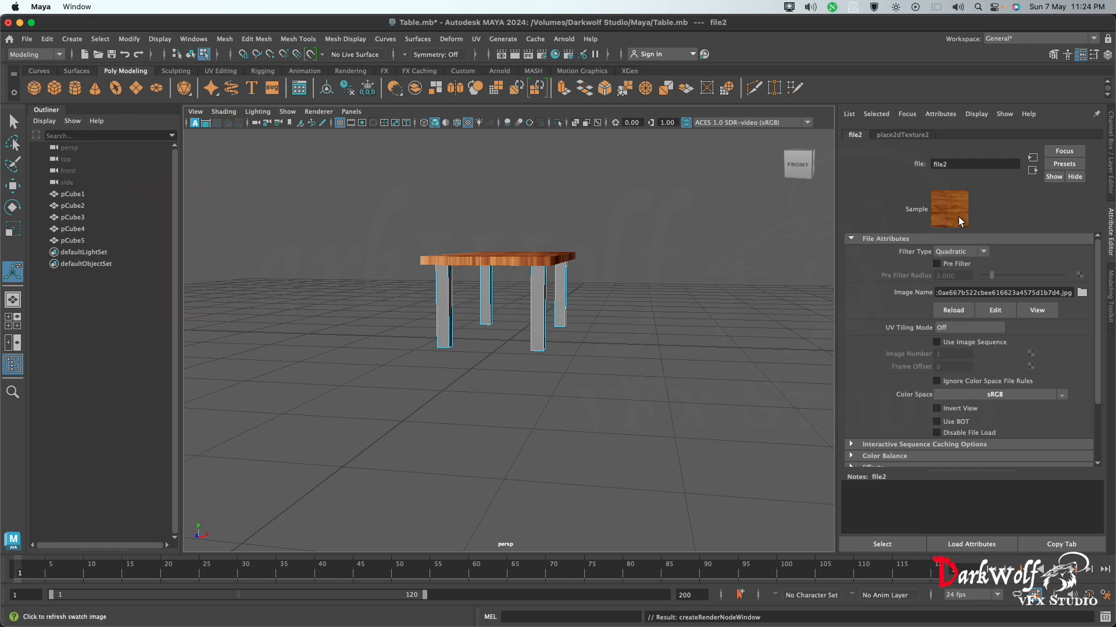
pyautogui.click(591, 366)
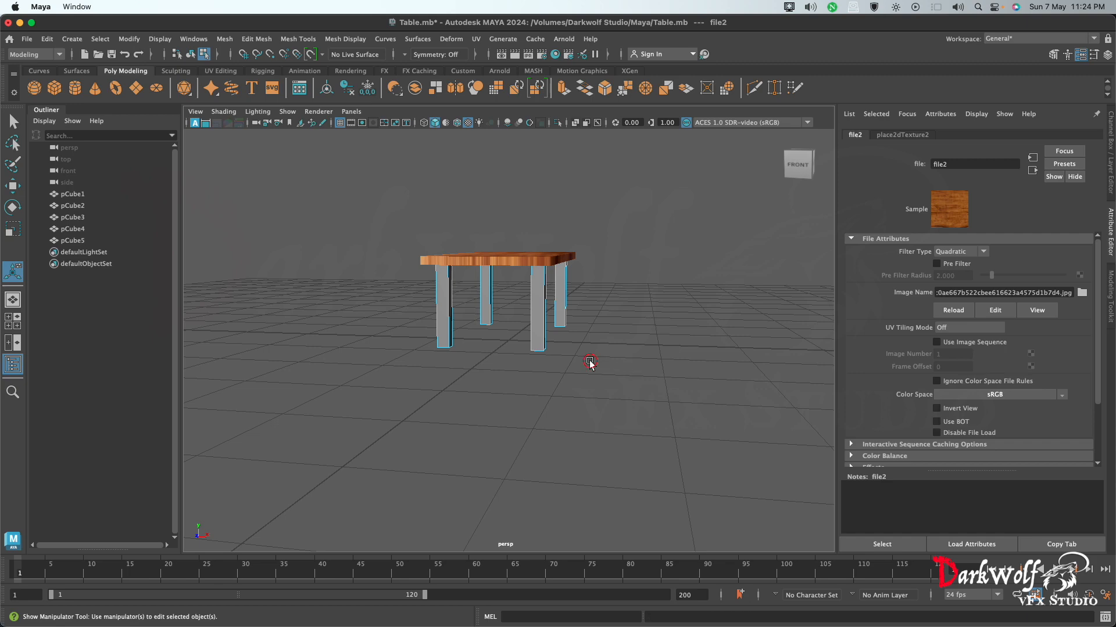
pyautogui.click(541, 323)
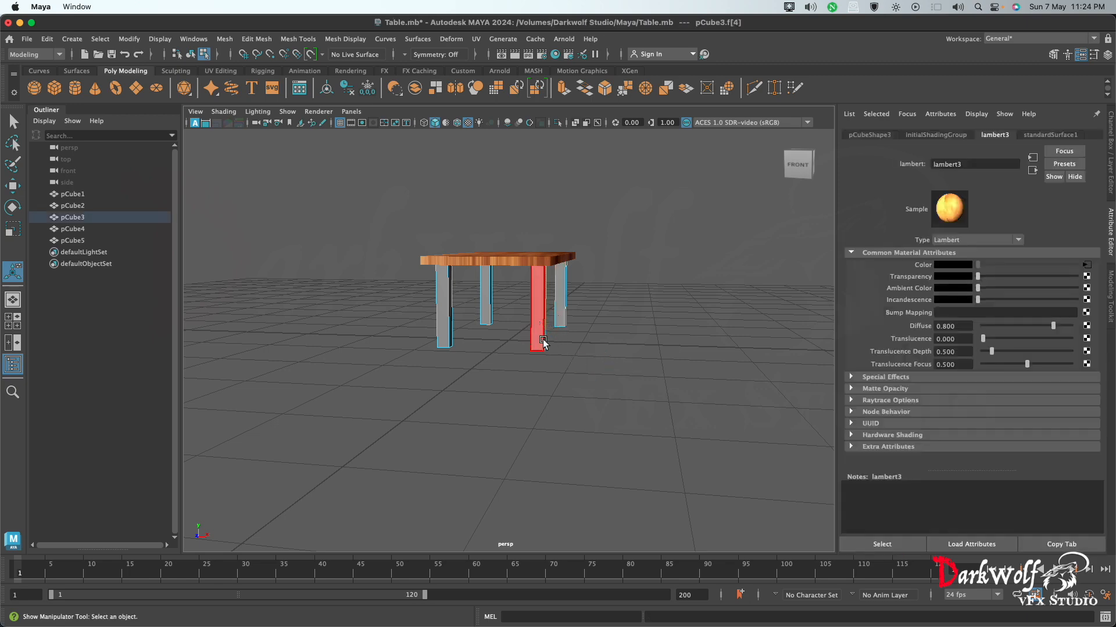
pyautogui.click(613, 395)
pyautogui.keyDown('alt'); pyautogui.moveTo(609, 363); pyautogui.dragTo(448, 378); pyautogui.keyUp('alt')
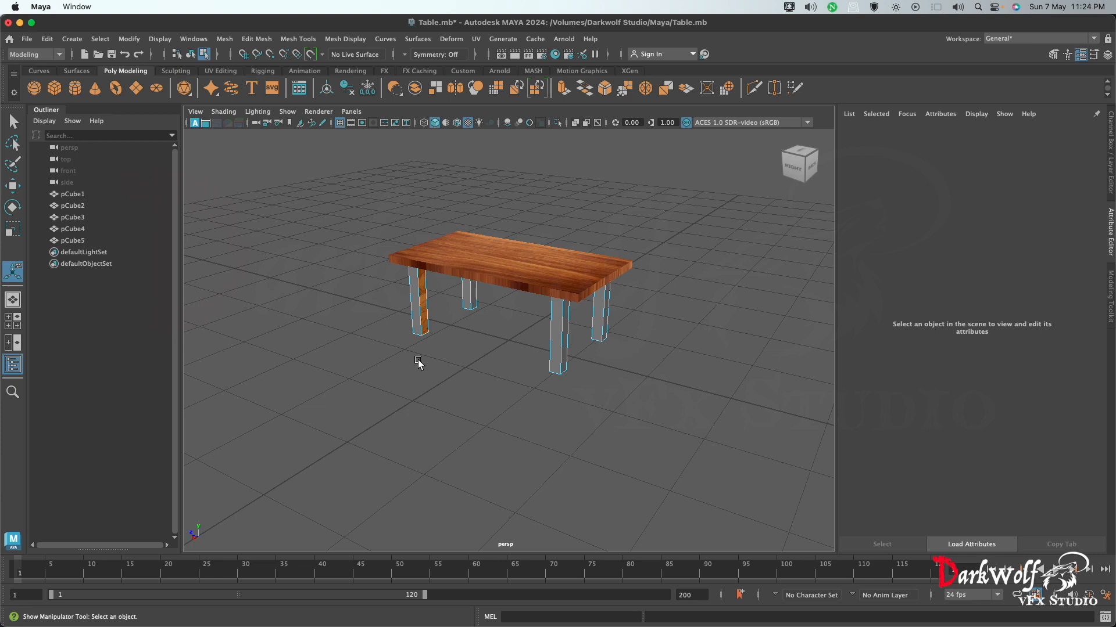
# Undo the image assignment on the leg faces' material and clear the selection.
pyautogui.press('super+z')
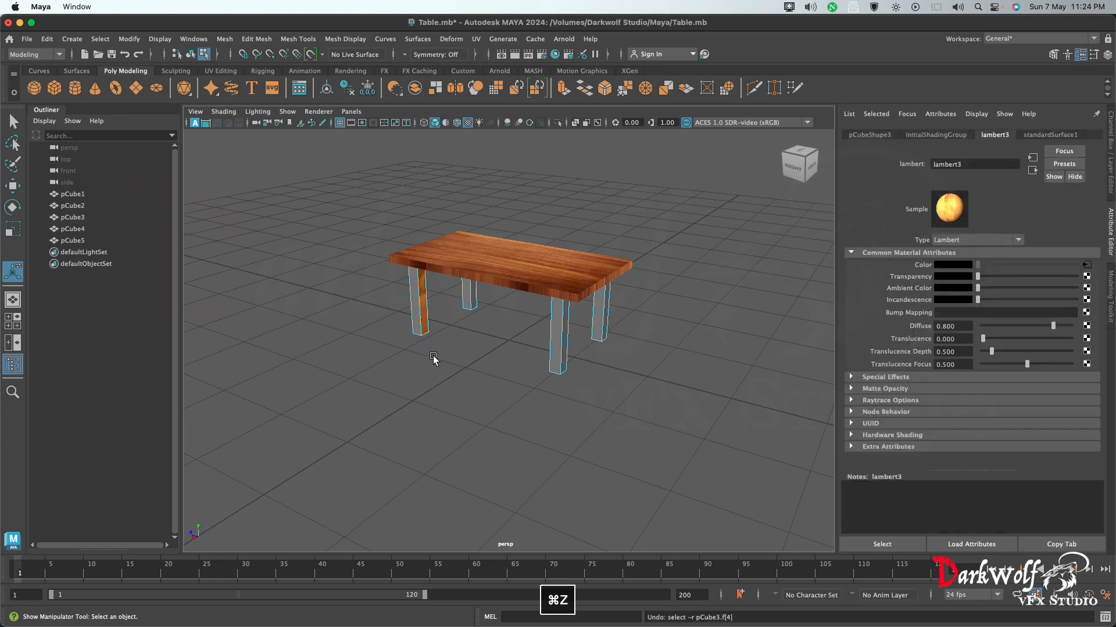
pyautogui.press('super+z')
pyautogui.press('super+z')
pyautogui.press('super+z')
pyautogui.press('super+z')
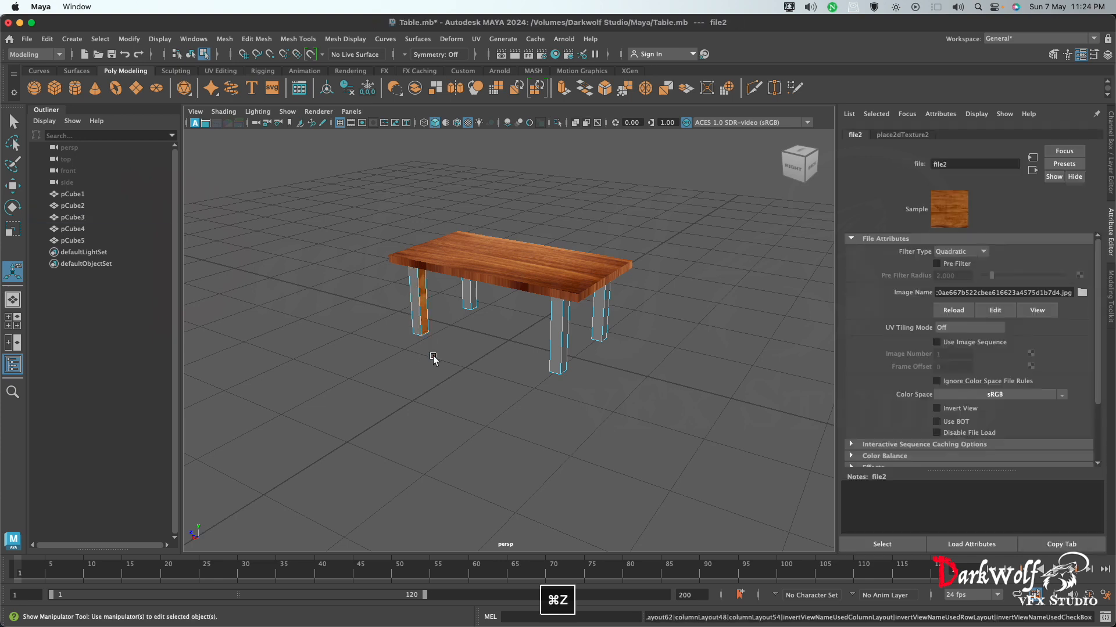
pyautogui.press('super+z')
pyautogui.press('super+z')
pyautogui.press('super+z')
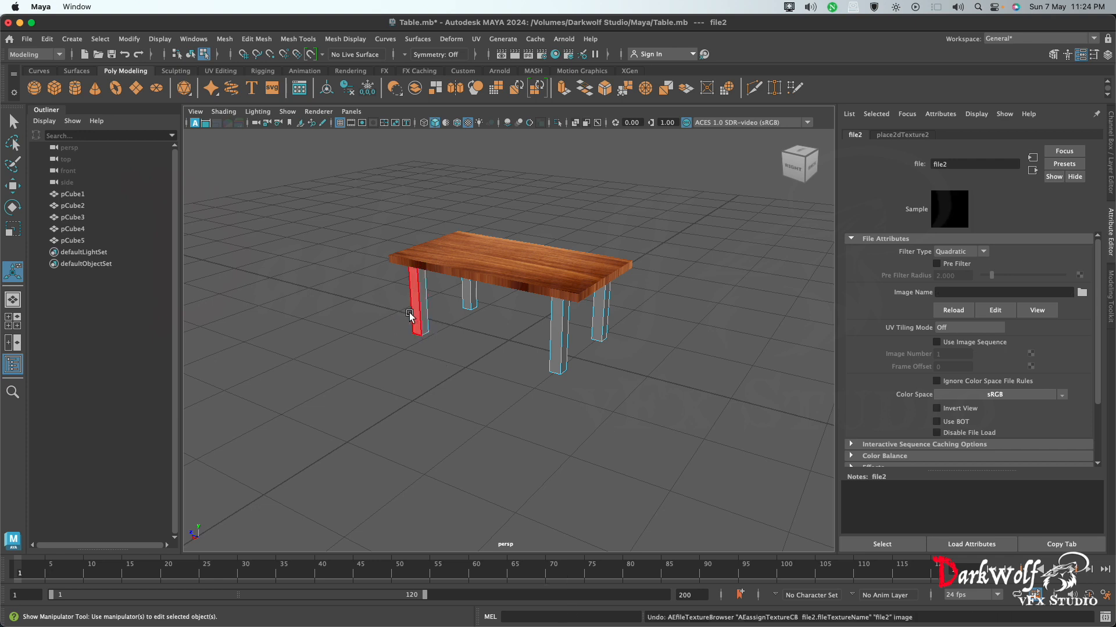
pyautogui.click(554, 364)
pyautogui.click(445, 422)
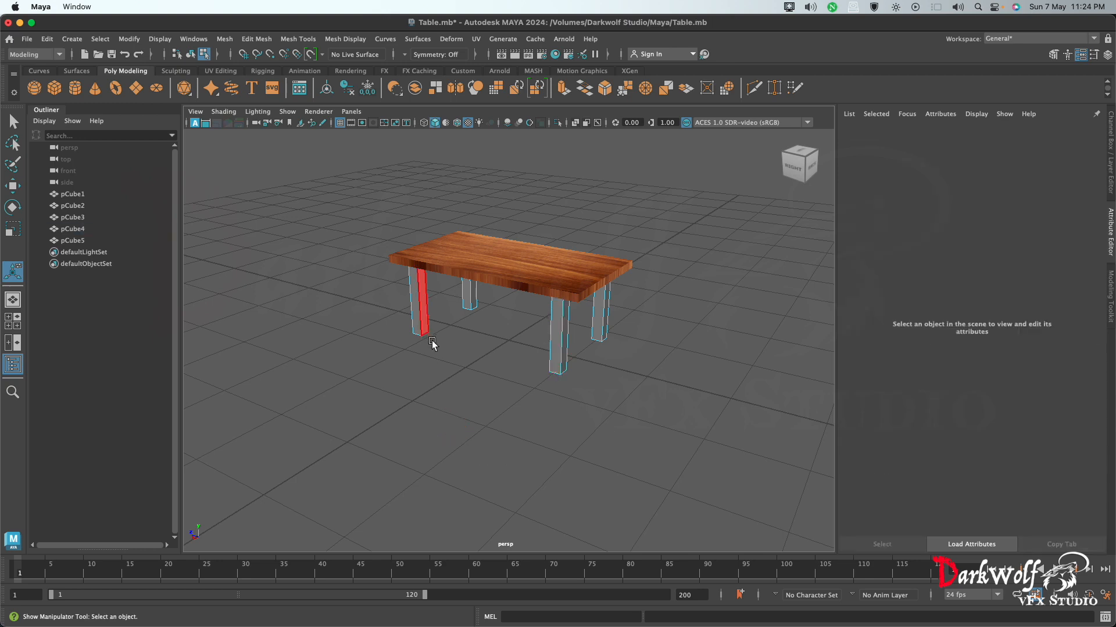
# Return to object mode, select all four table legs as whole objects and assign them a new Lambert surface material.
pyautogui.rightClick(433, 342)
pyautogui.click(490, 264)
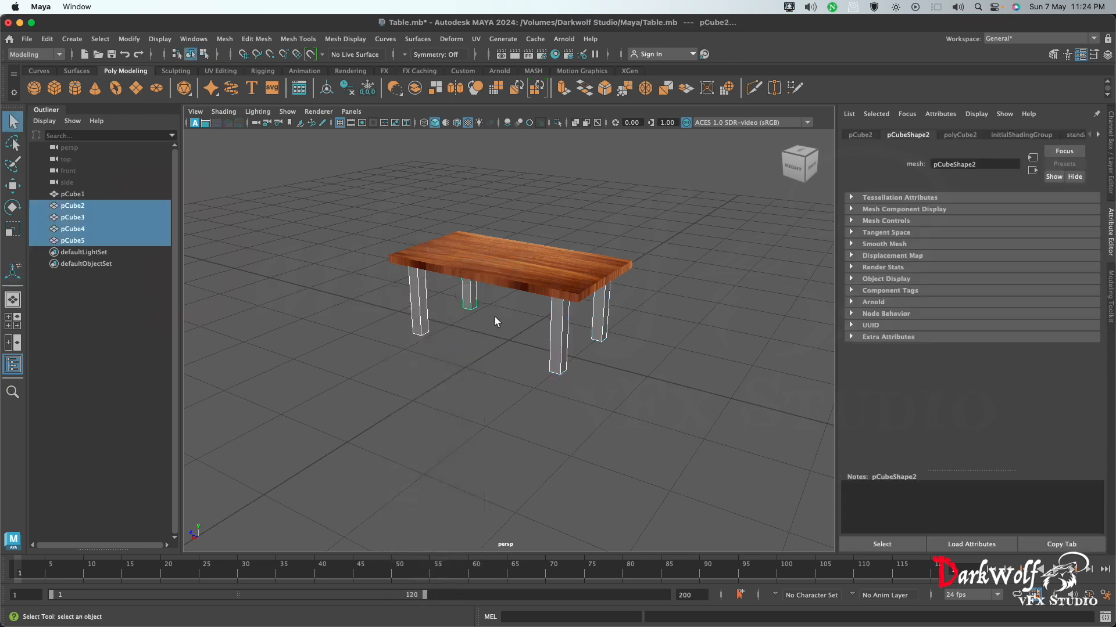
pyautogui.keyDown('shift'); pyautogui.click(421, 320); pyautogui.keyUp('shift')
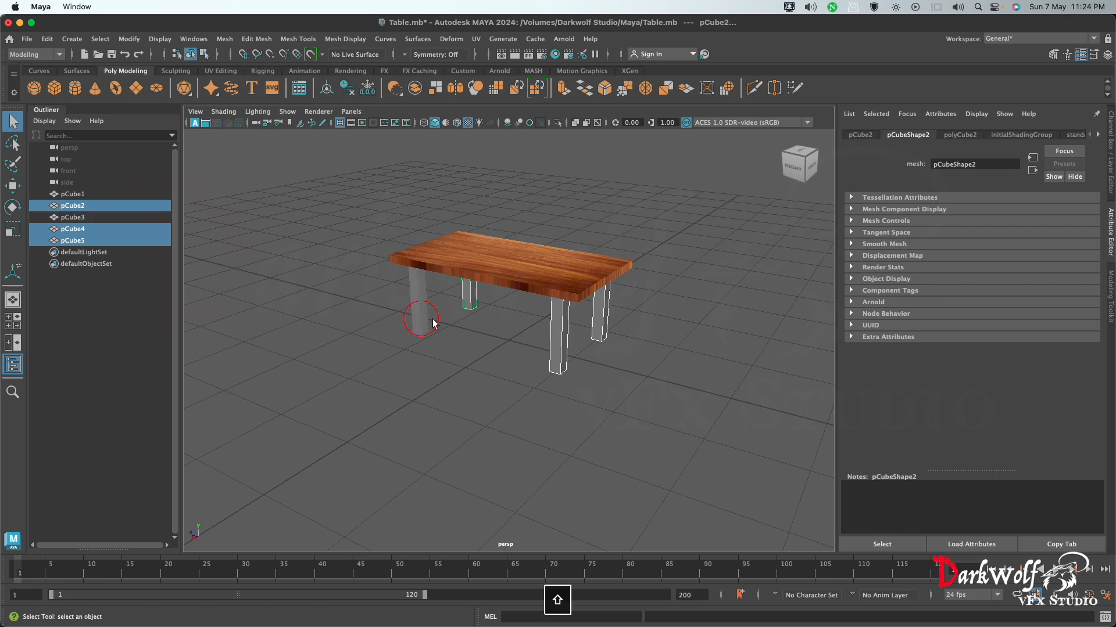
pyautogui.keyDown('shift'); pyautogui.click(423, 306); pyautogui.keyUp('shift')
pyautogui.keyDown('alt'); pyautogui.moveTo(423, 305); pyautogui.dragTo(493, 375); pyautogui.keyUp('alt')
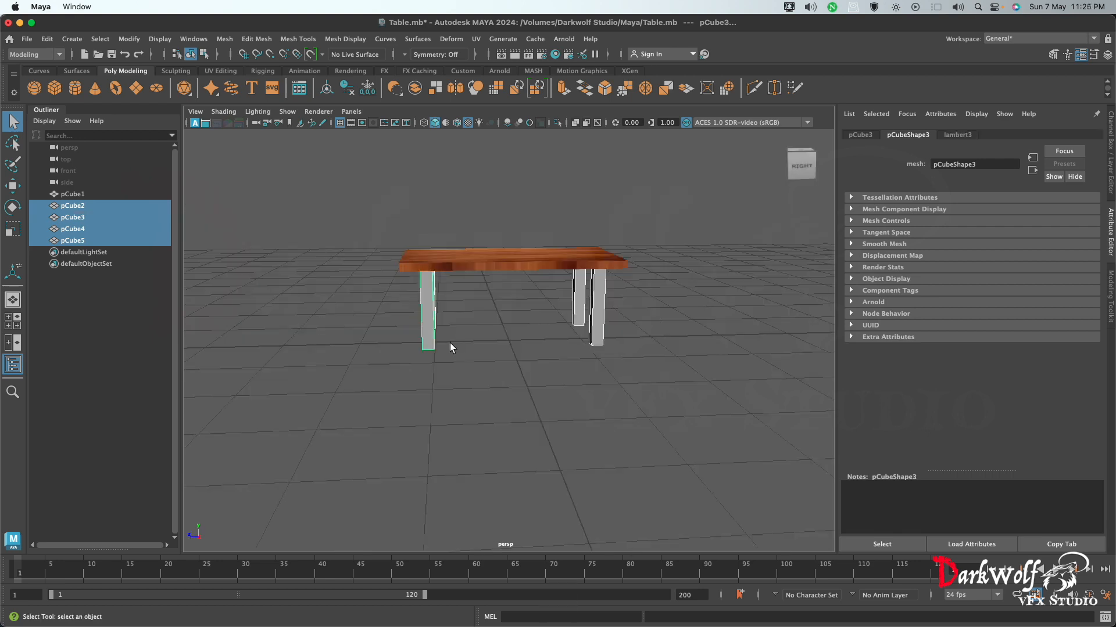
pyautogui.moveTo(425, 324); pyautogui.dragTo(447, 577, button='right')
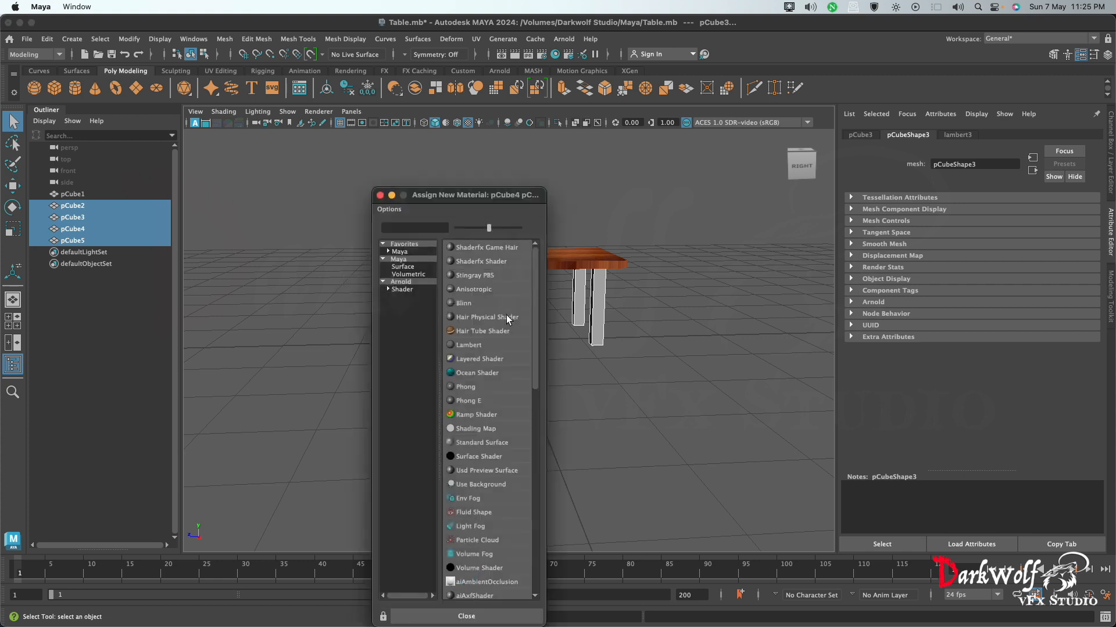
pyautogui.click(405, 267)
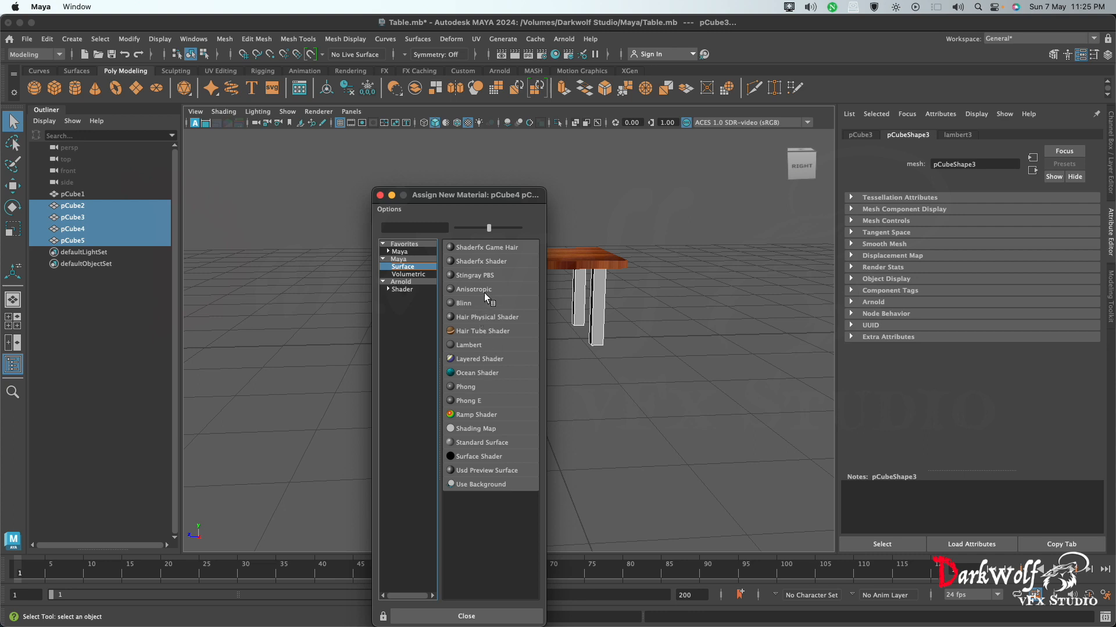
pyautogui.click(468, 345)
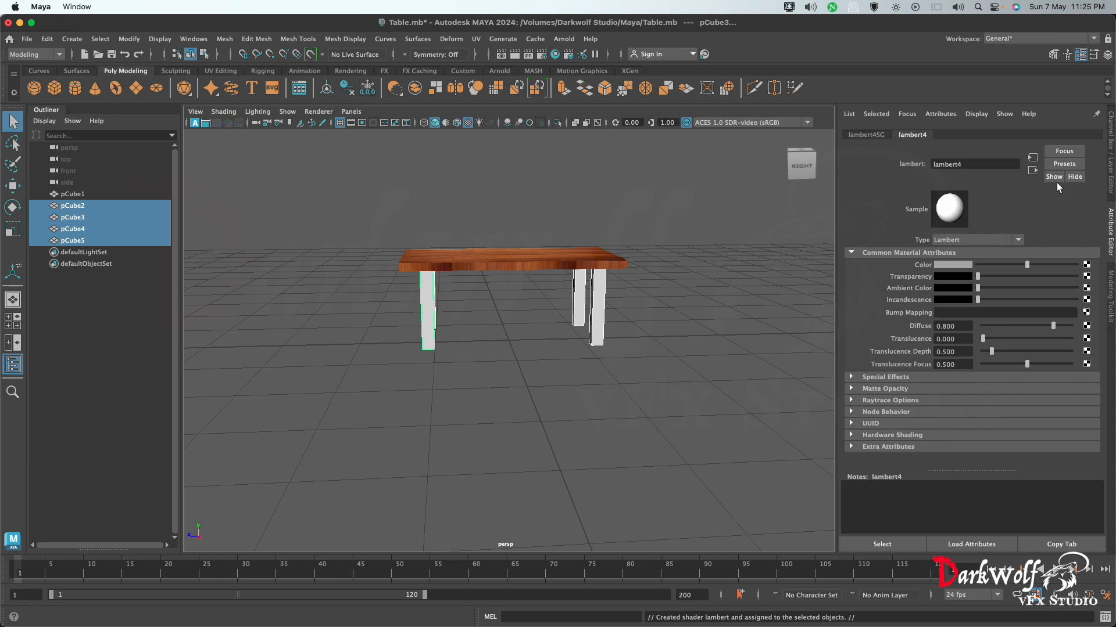
# Connect a File texture to the new leg material's color and load c0ae667b522cbee616623a4575d1b7d4.jpg from the Maya/Texture folder.
pyautogui.click(1086, 265)
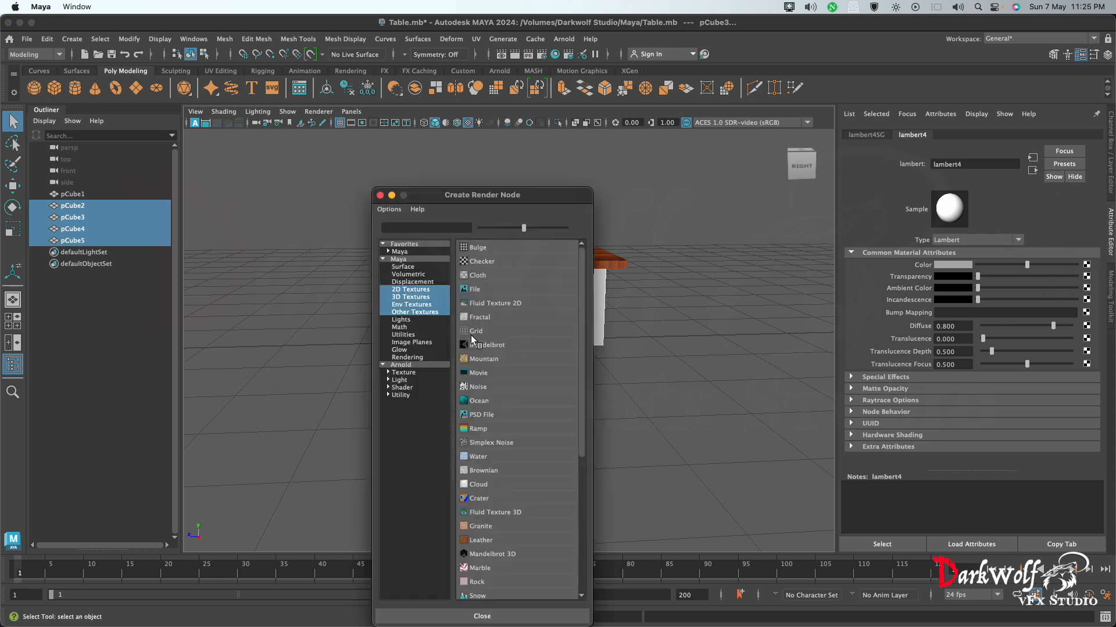
pyautogui.click(489, 292)
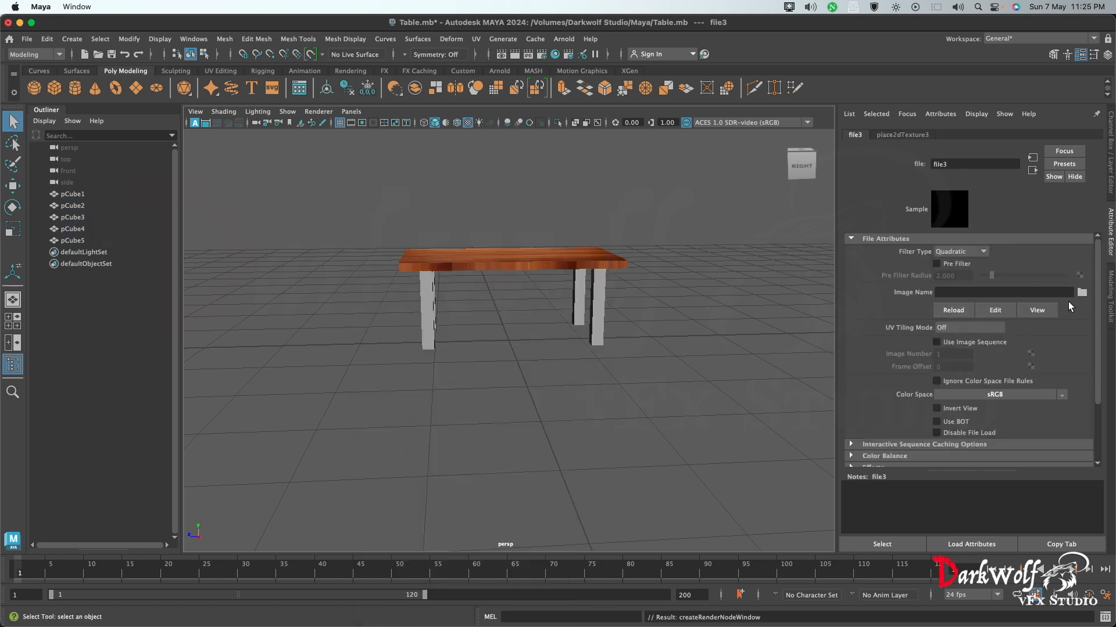
pyautogui.click(1081, 293)
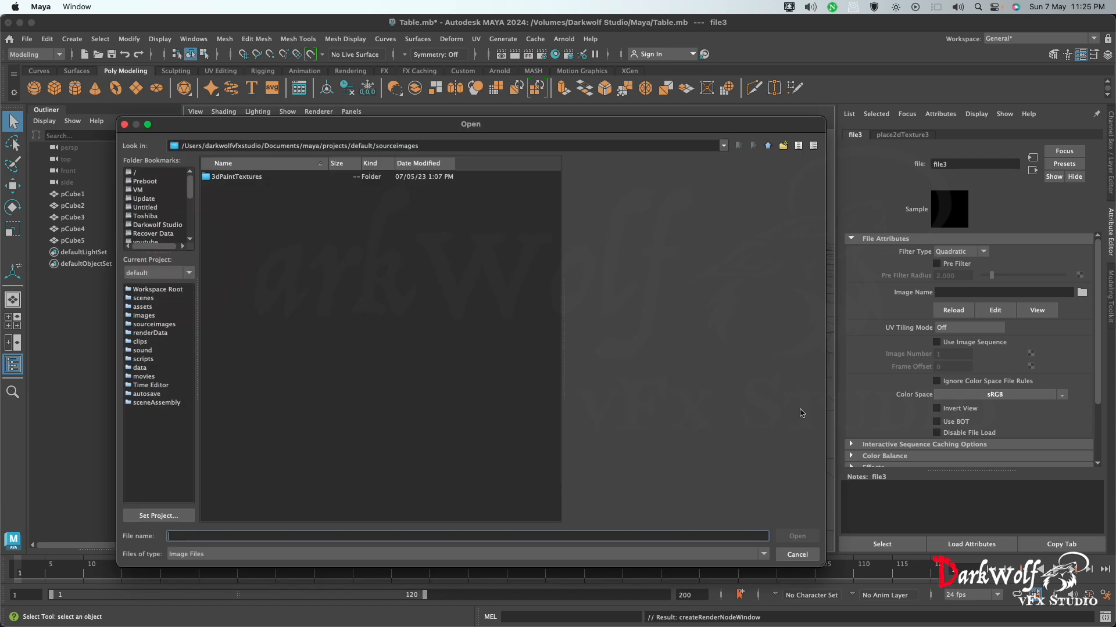
pyautogui.click(152, 225)
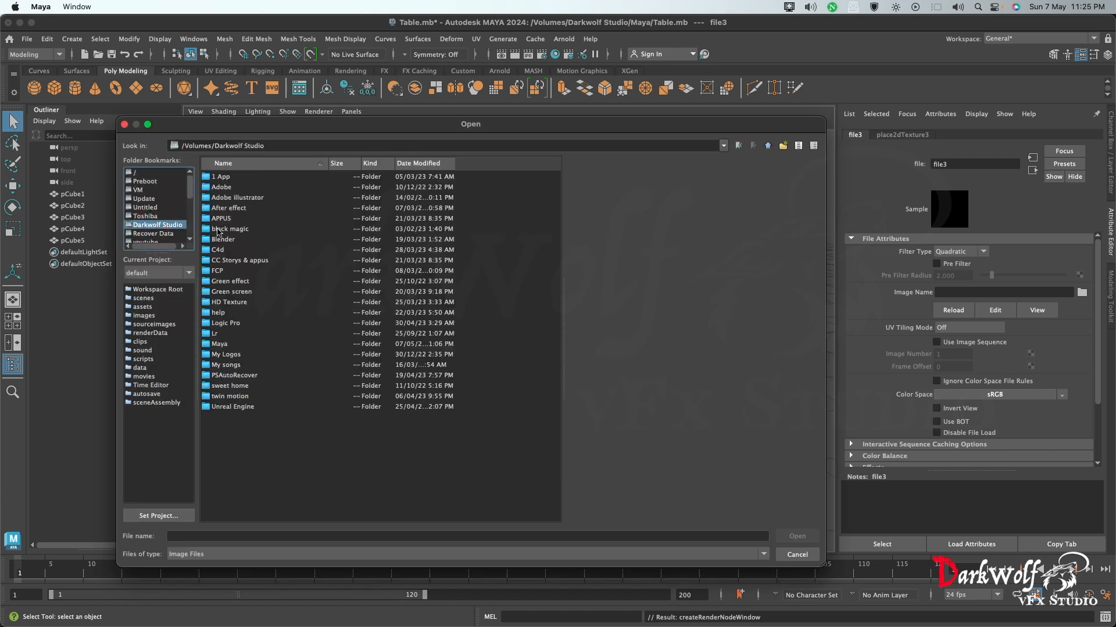
pyautogui.click(225, 346)
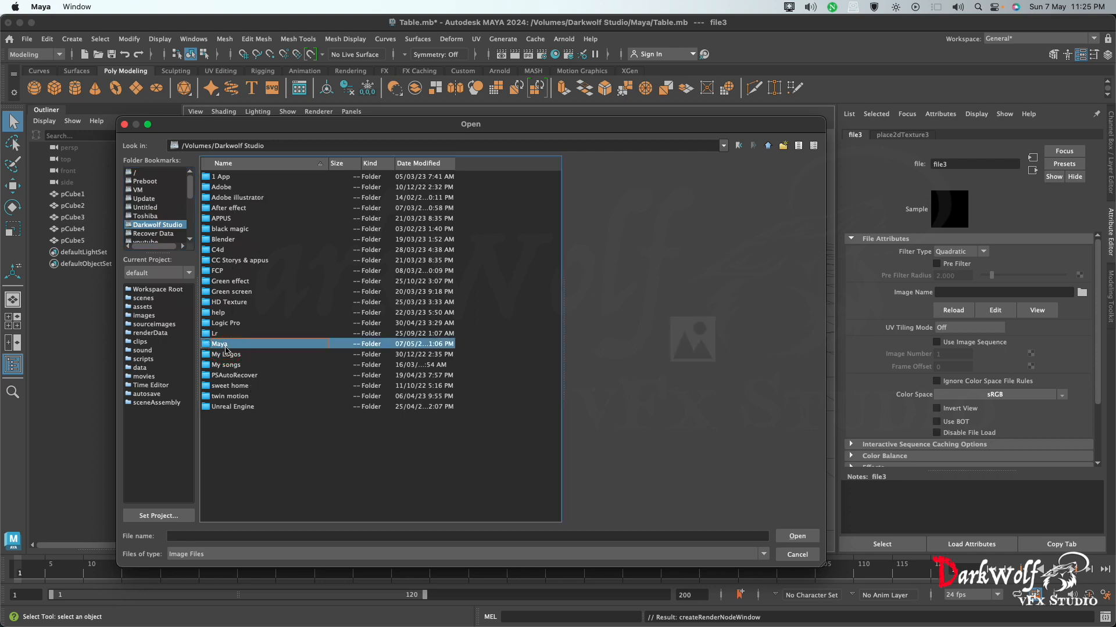
pyautogui.doubleClick(226, 346)
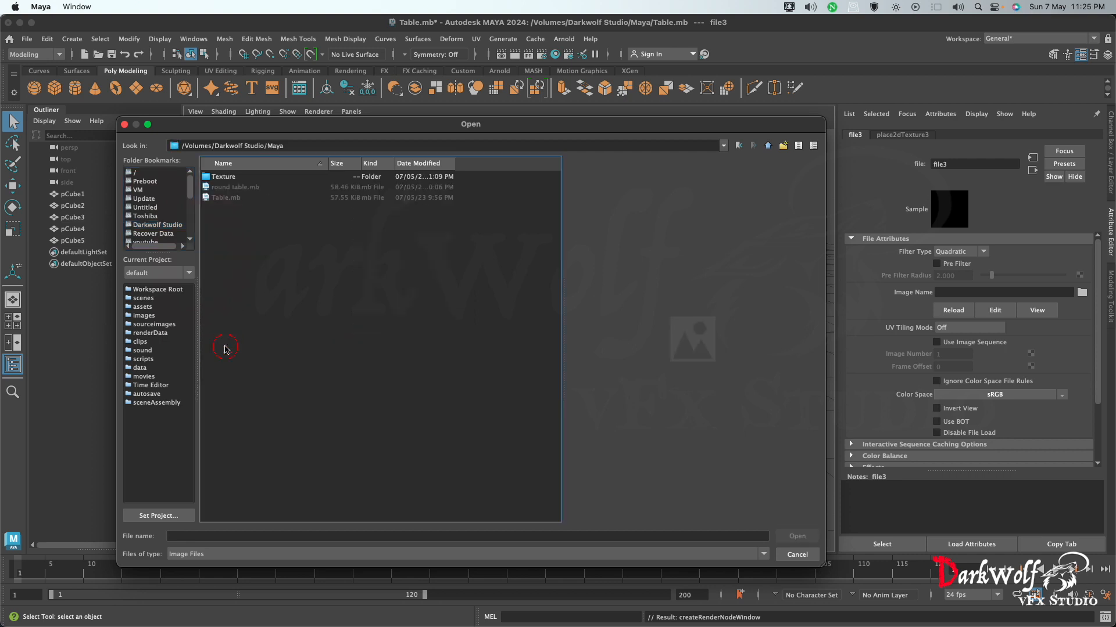
pyautogui.doubleClick(232, 181)
pyautogui.click(226, 178)
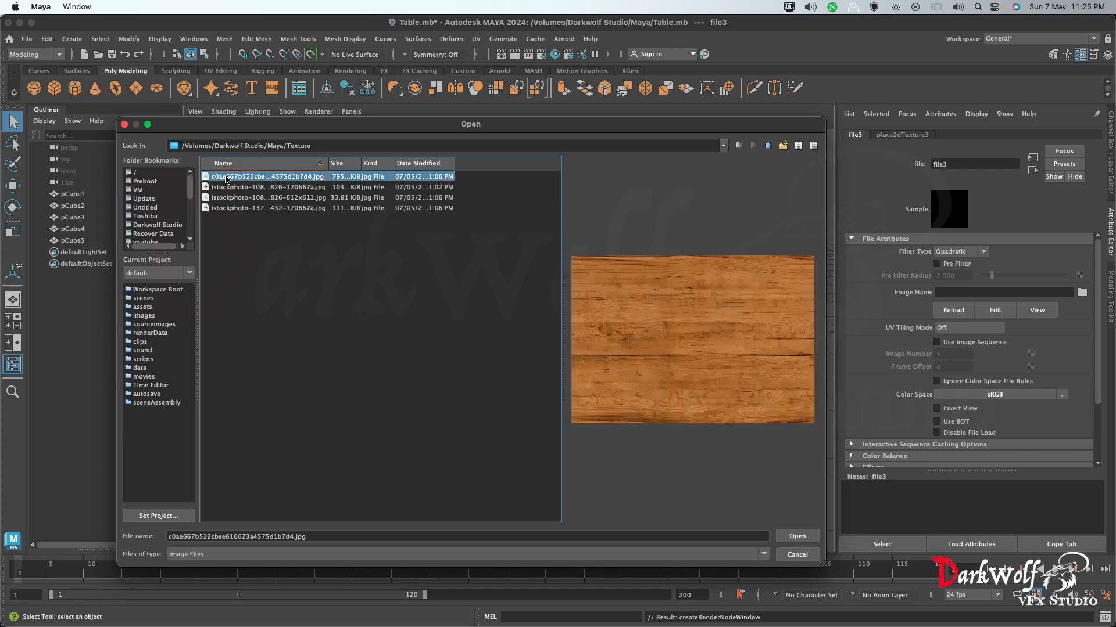
pyautogui.click(798, 537)
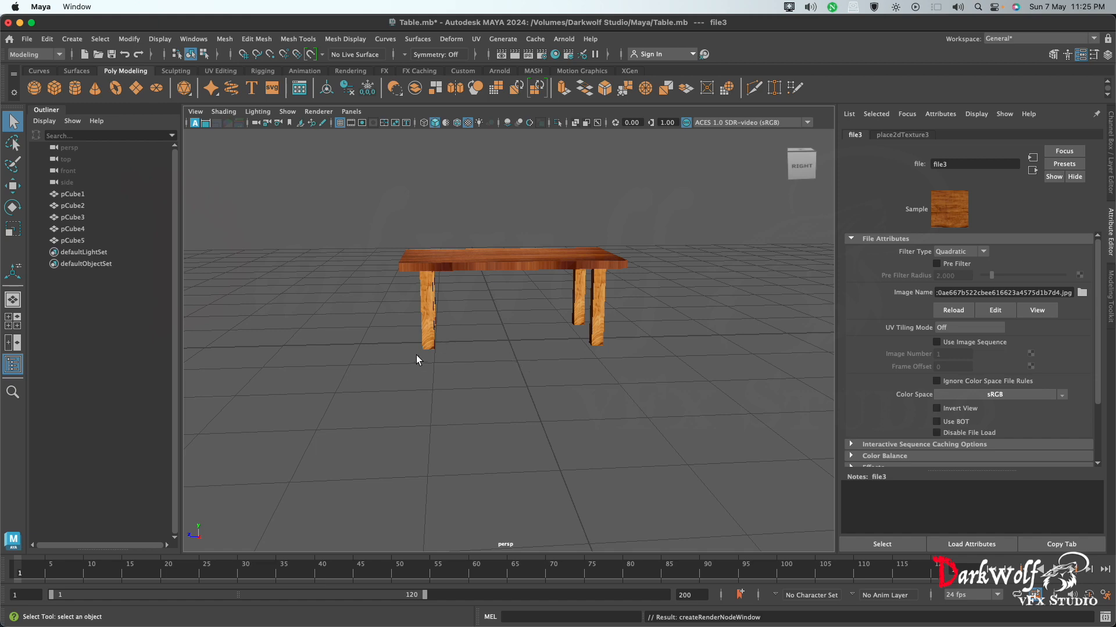
pyautogui.keyDown('alt'); pyautogui.moveTo(416, 355); pyautogui.dragTo(656, 374); pyautogui.keyUp('alt')
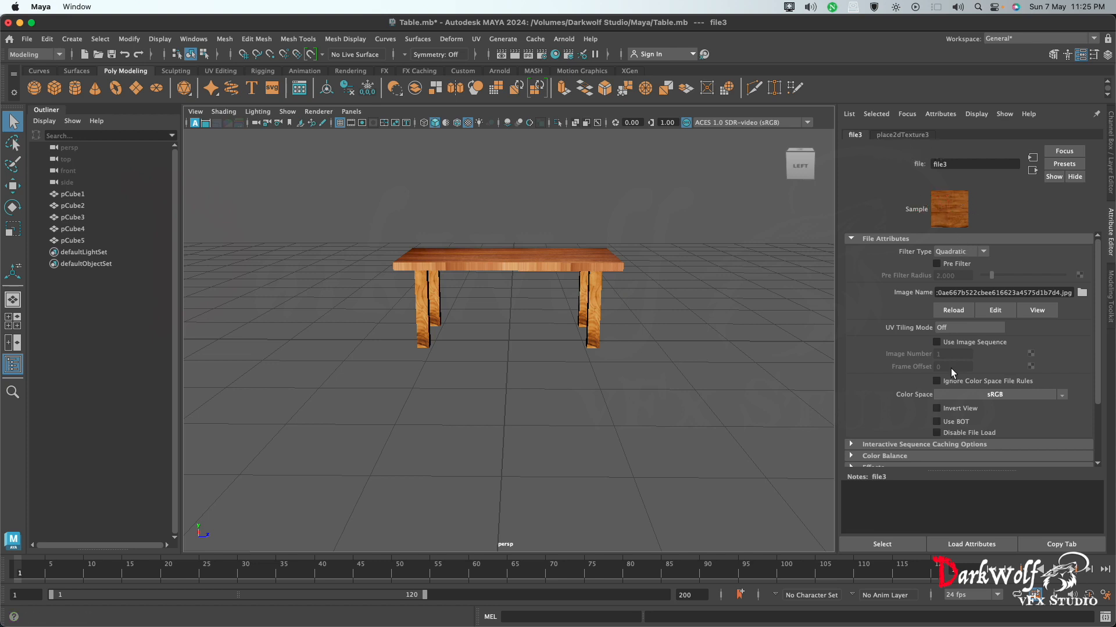
# Rename the legs' file texture node to "table leg" and deselect it.
pyautogui.doubleClick(983, 164)
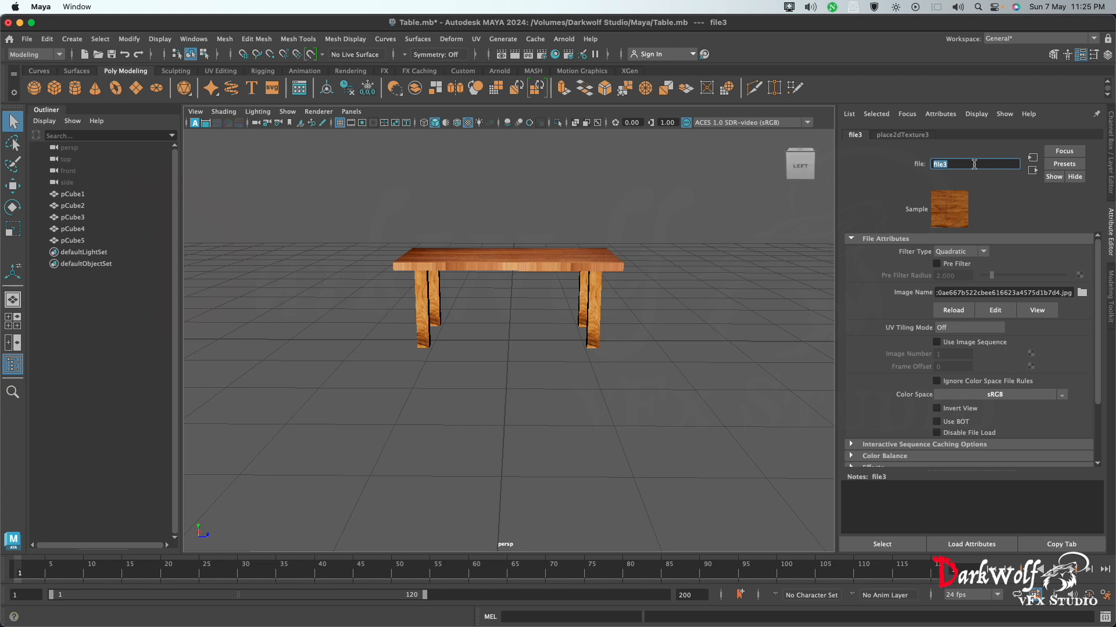
pyautogui.write('ta')
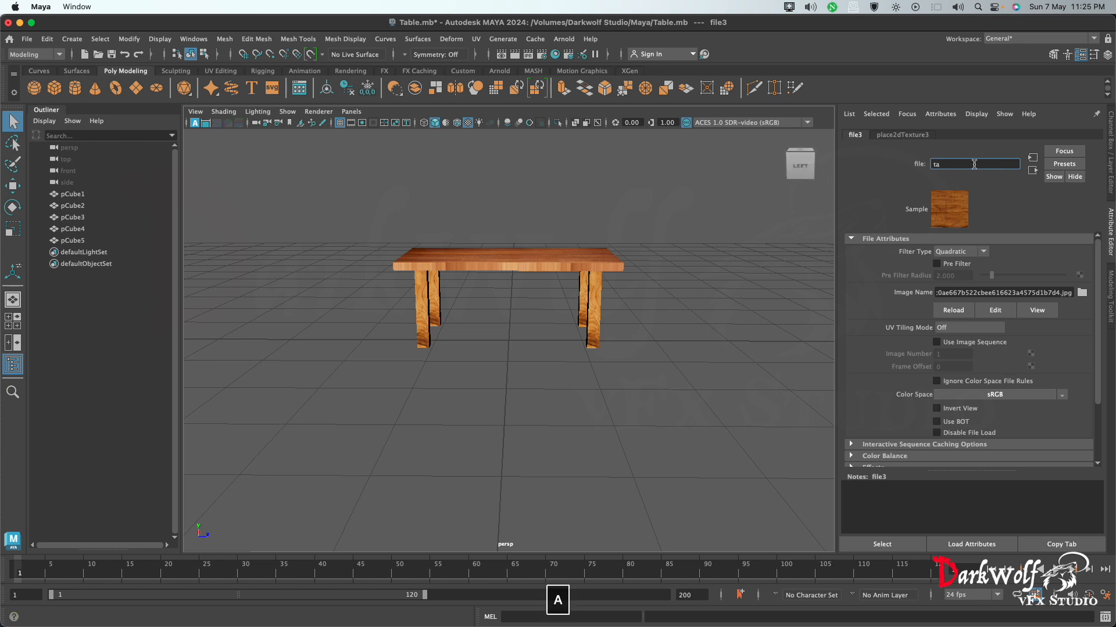
pyautogui.write('ble leg')
pyautogui.press('Return')
pyautogui.click(619, 372)
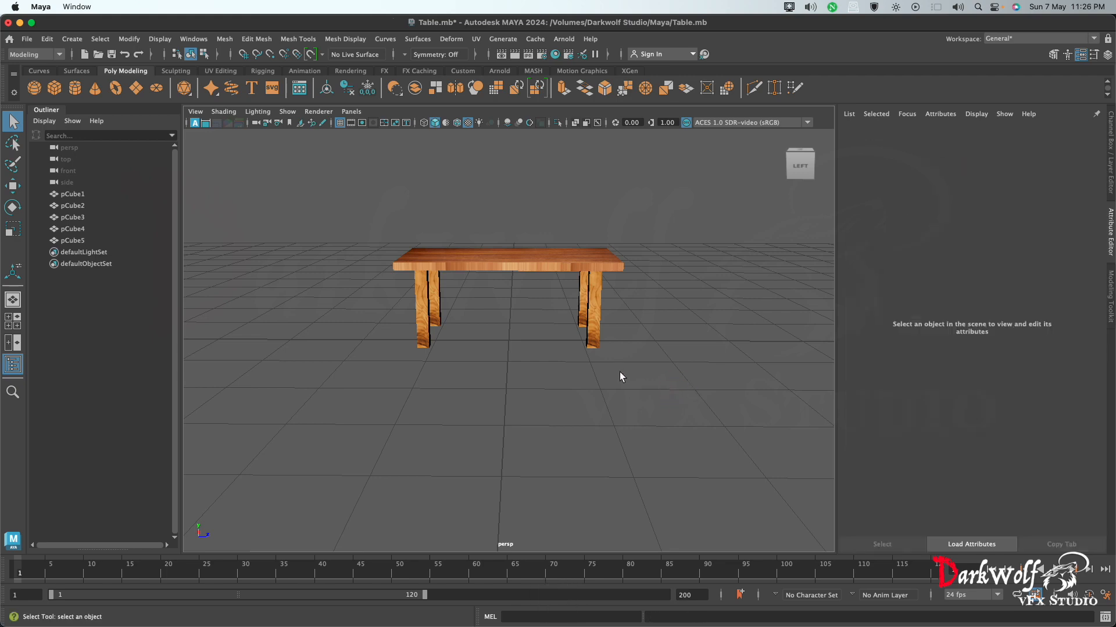
# Save the scene with the wood-textured table.
pyautogui.keyDown('alt'); pyautogui.moveTo(468, 311); pyautogui.dragTo(917, 303); pyautogui.keyUp('alt')
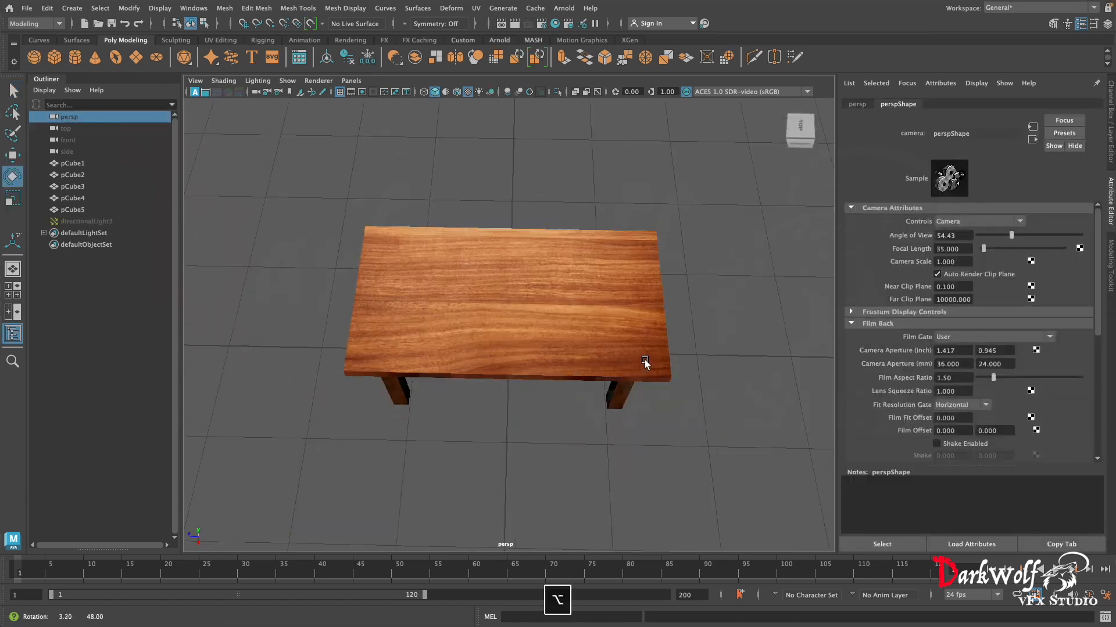
pyautogui.keyDown('alt'); pyautogui.moveTo(643, 360); pyautogui.dragTo(688, 319); pyautogui.keyUp('alt')
pyautogui.press('super+s')
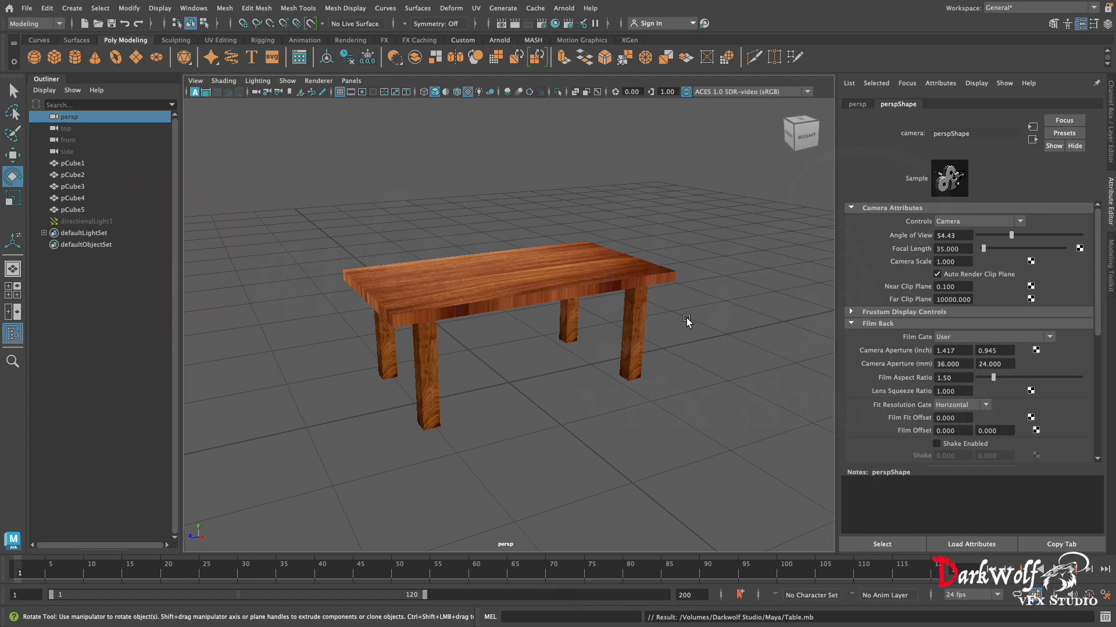
# Examine the wood textures on the finished table's top, edges and legs from several angles.
pyautogui.scroll(-5, 688, 320)
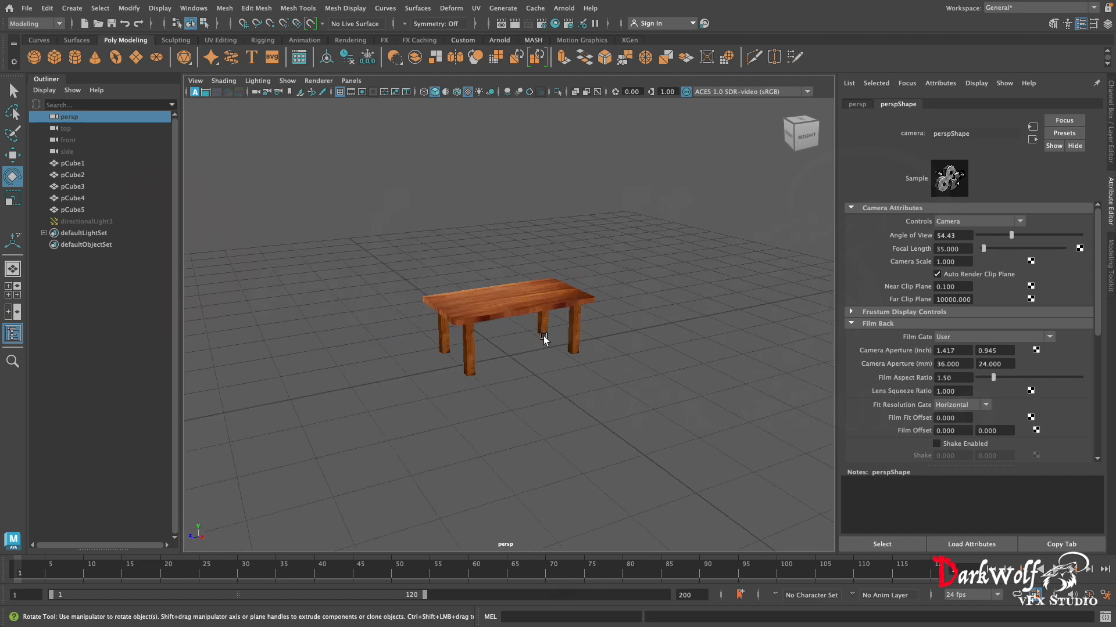
pyautogui.keyDown('alt'); pyautogui.moveTo(618, 329); pyautogui.dragTo(640, 332); pyautogui.keyUp('alt')
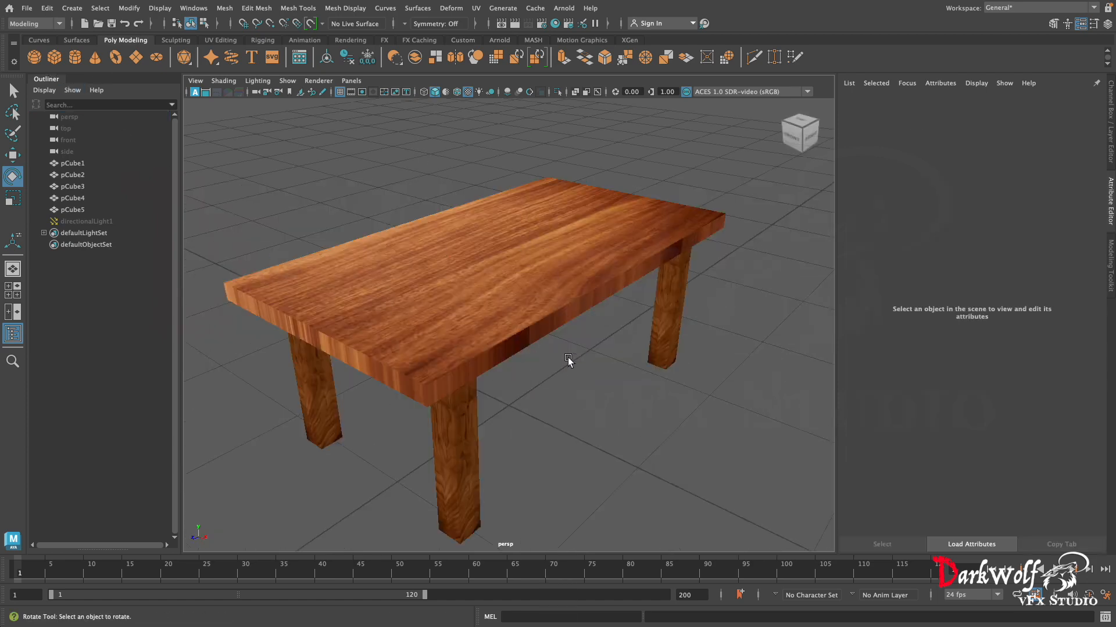
pyautogui.keyDown('alt'); pyautogui.moveTo(747, 322); pyautogui.dragTo(435, 343); pyautogui.keyUp('alt')
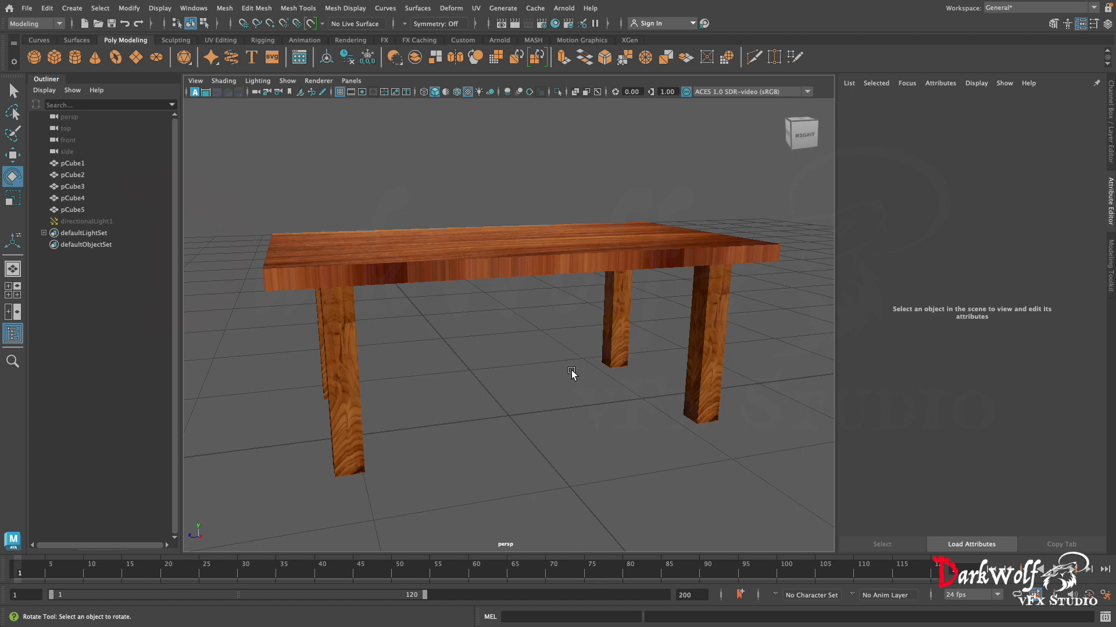
pyautogui.moveTo(570, 372)
pyautogui.keyDown('alt'); pyautogui.mouseDown()
pyautogui.moveTo(531, 393)
pyautogui.moveTo(505, 391)
pyautogui.moveTo(568, 391)
pyautogui.mouseUp(); pyautogui.keyUp('alt')
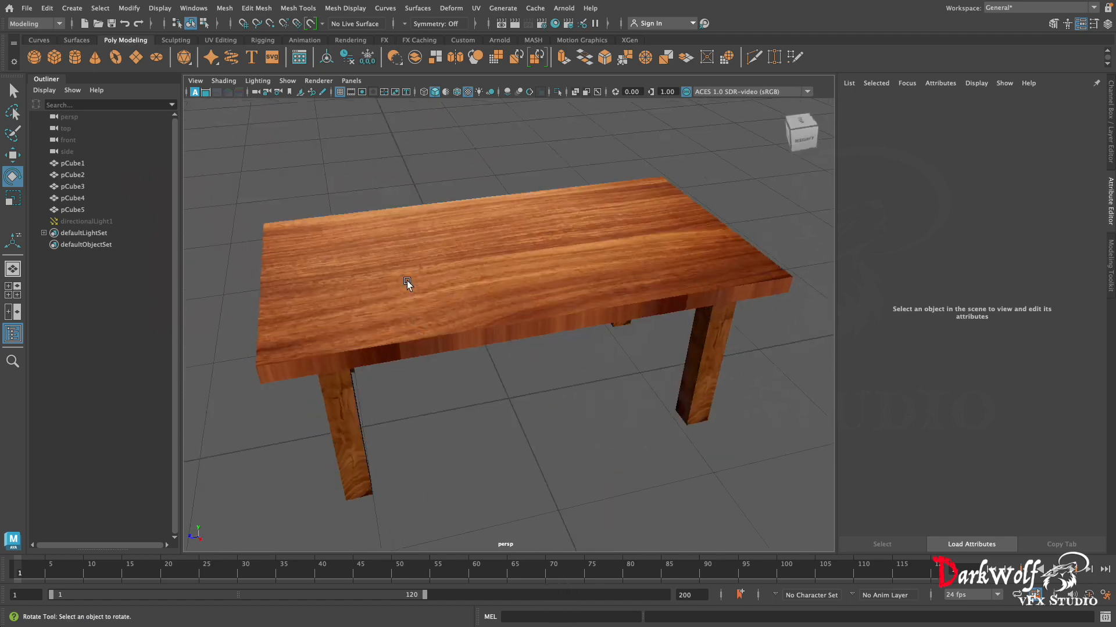
pyautogui.moveTo(462, 422)
pyautogui.keyDown('alt'); pyautogui.mouseDown()
pyautogui.moveTo(568, 391)
pyautogui.moveTo(752, 405)
pyautogui.moveTo(688, 432)
pyautogui.moveTo(459, 413)
pyautogui.mouseUp(); pyautogui.keyUp('alt')
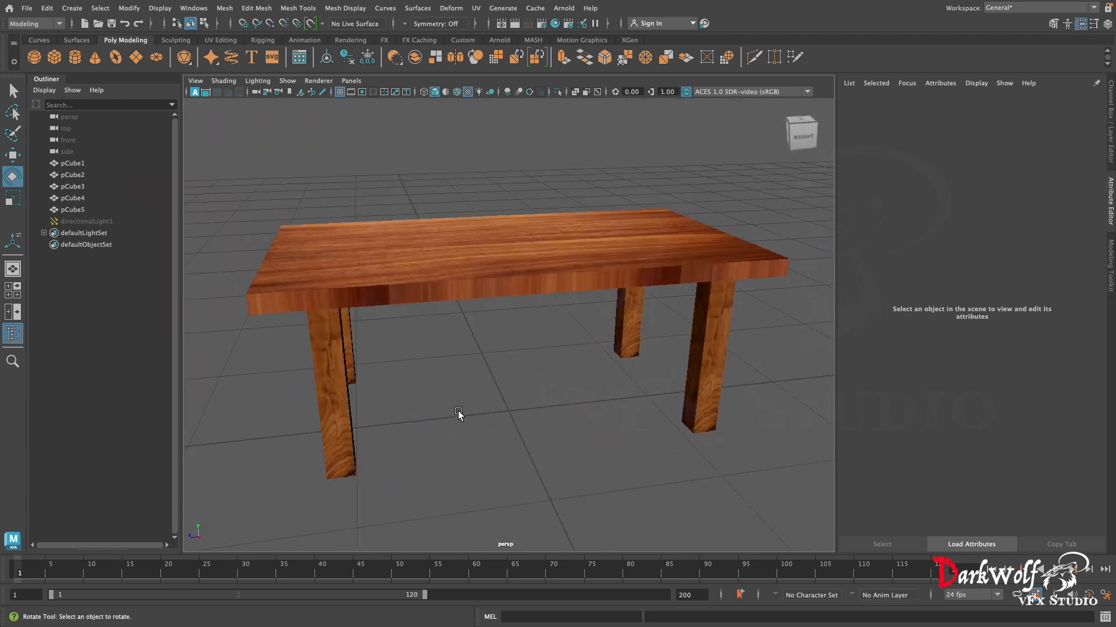